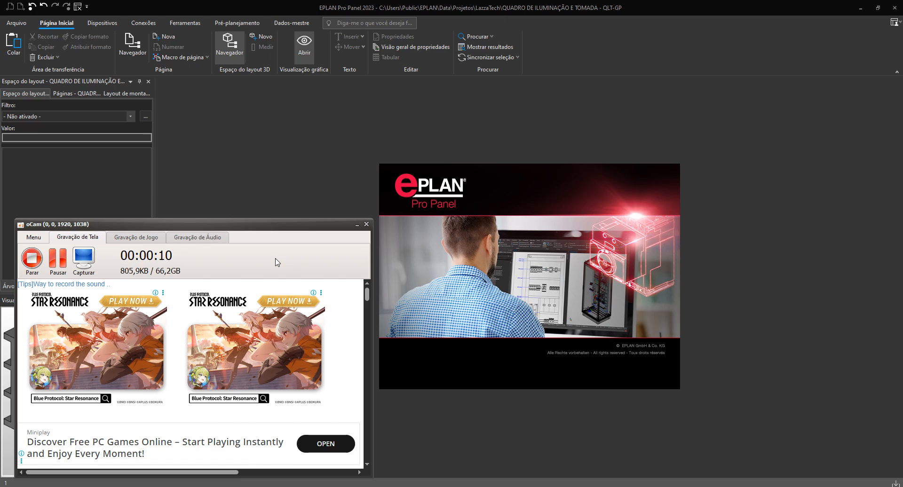
Step: Expand the project's page tree down to ELETRICO and review its list of schematic pages
left_click(356, 225)
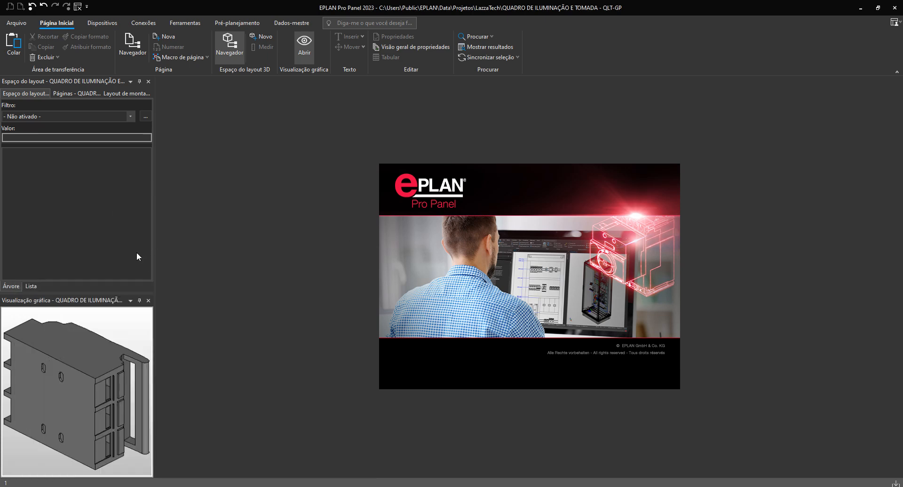
left_click(71, 93)
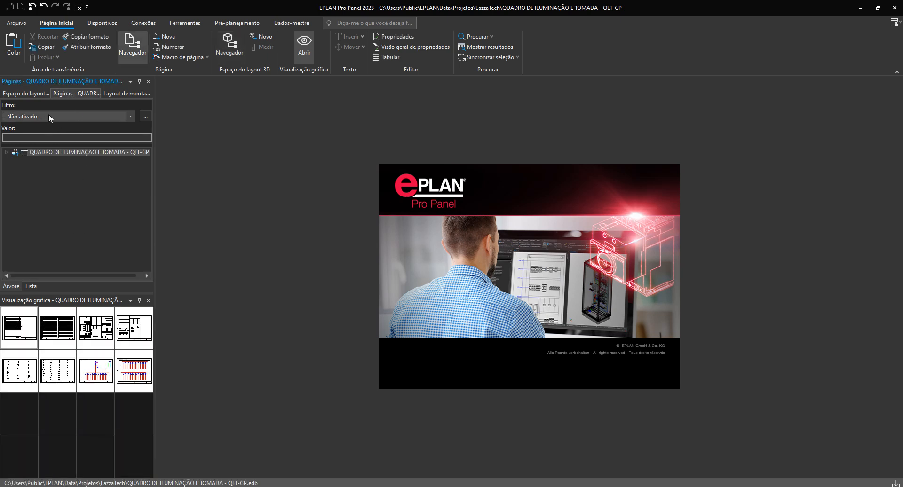
left_click(32, 96)
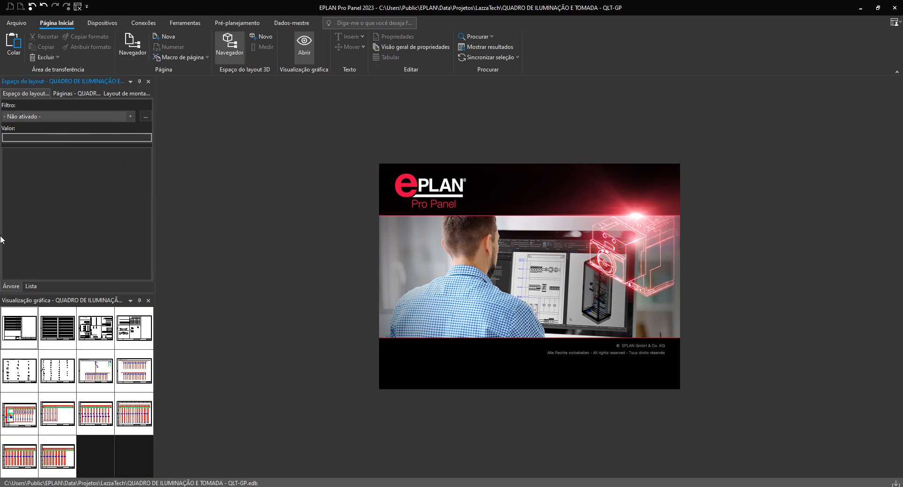
left_click(76, 93)
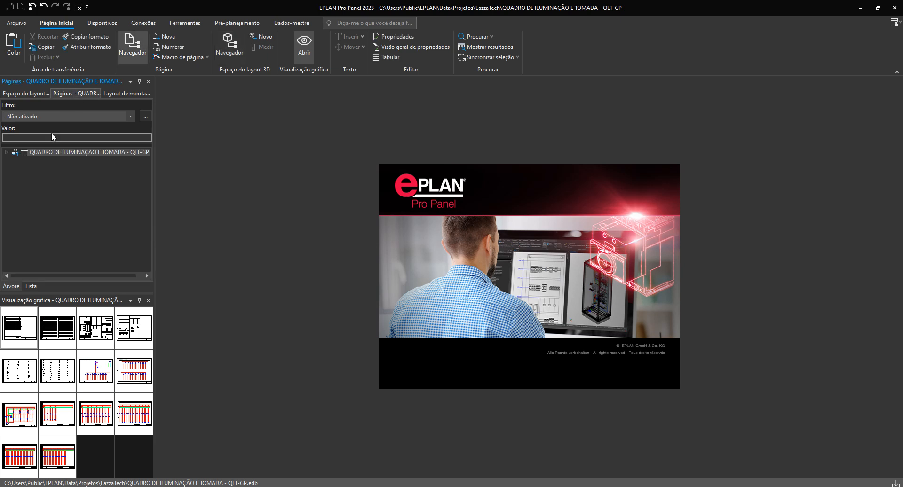
left_click(7, 153)
left_click(15, 161)
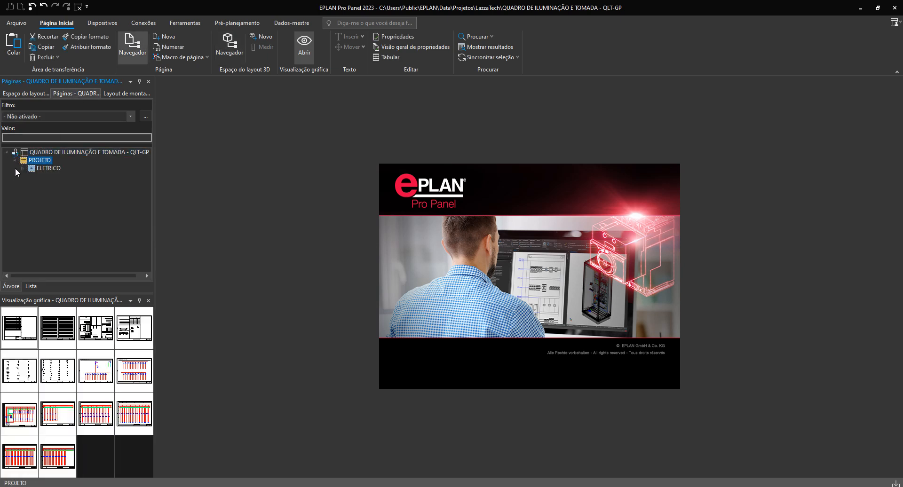
left_click(22, 169)
scroll(64, 218, "up", 1)
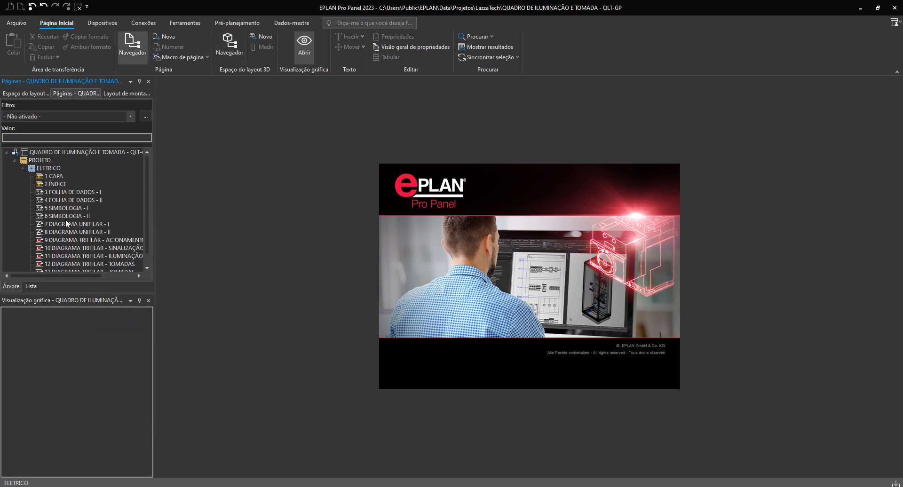
left_click(6, 153)
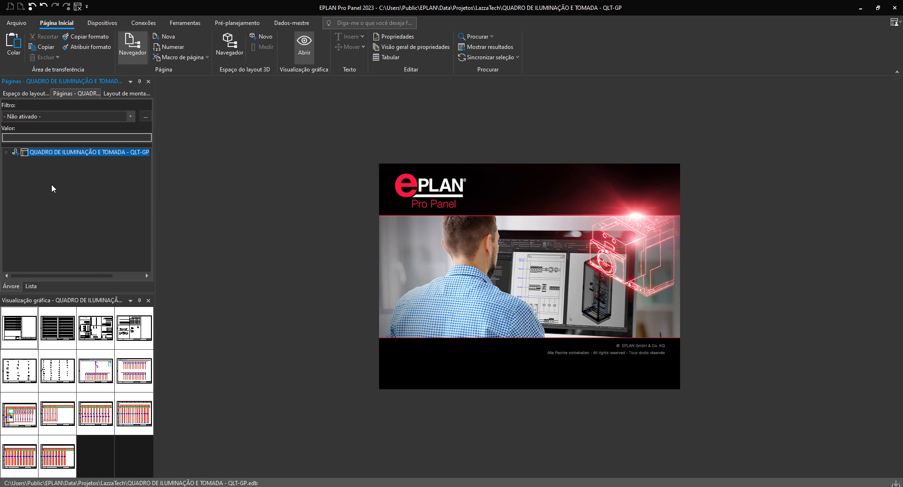
left_click(6, 153)
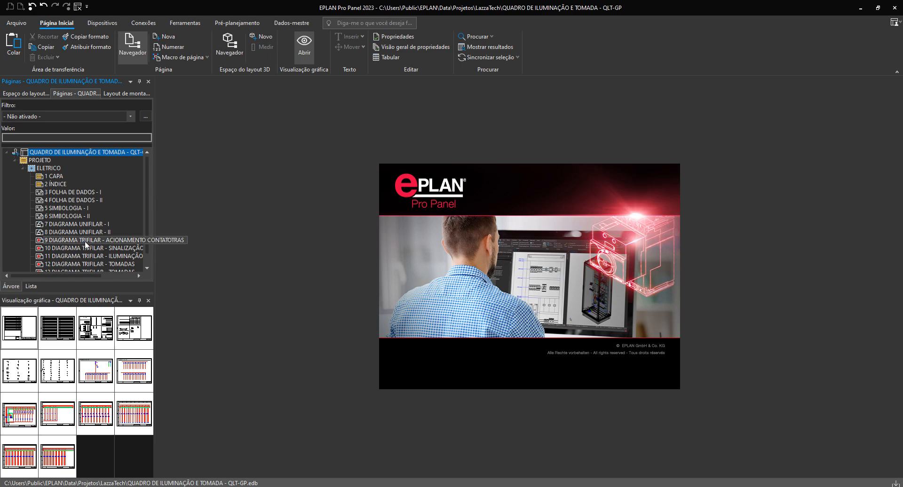
Step: Examine the device groups under PROJETO and ELETRICO in the 3D mounting layout
left_click(25, 91)
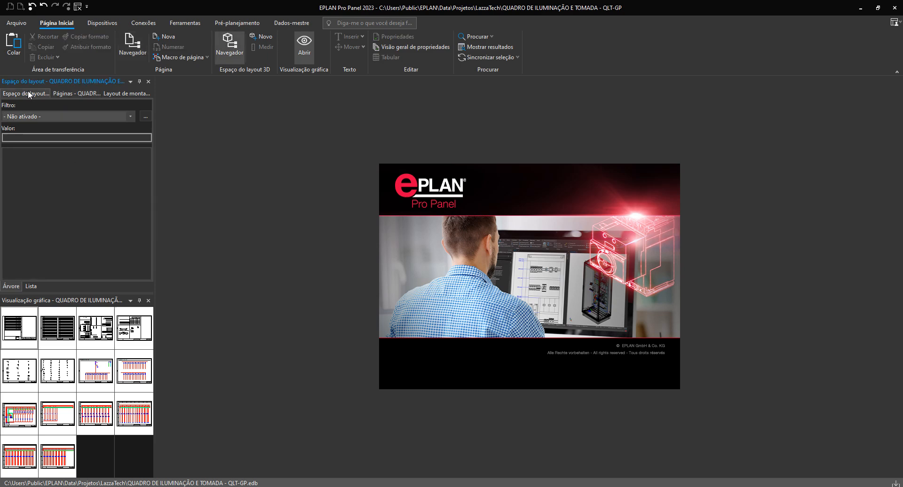
left_click(109, 93)
left_click(7, 153)
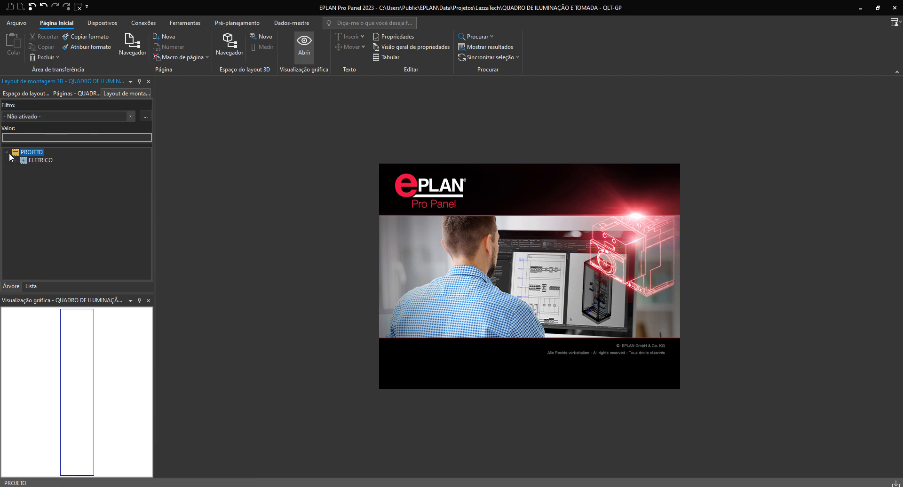
left_click(15, 160)
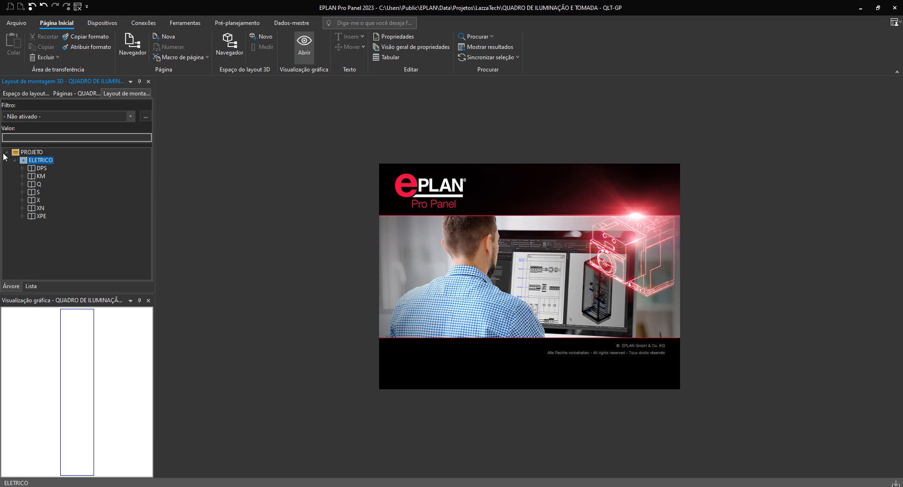
double_click(41, 152)
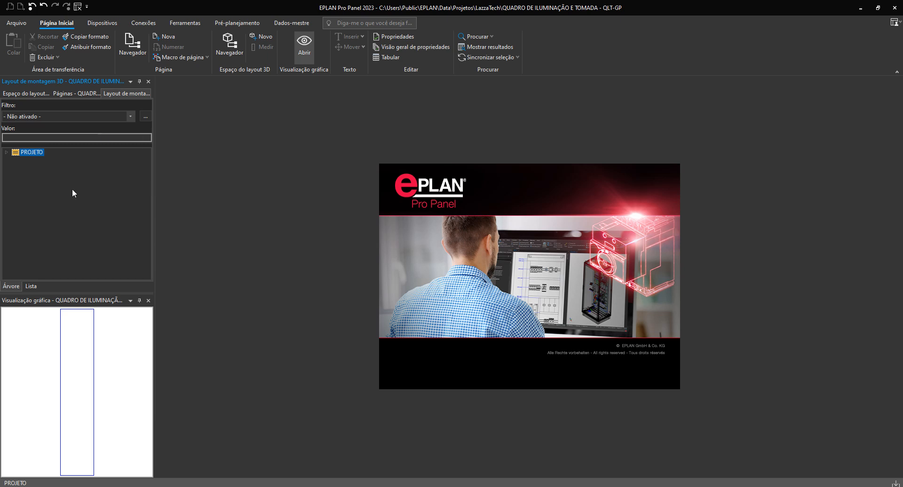
left_click(291, 22)
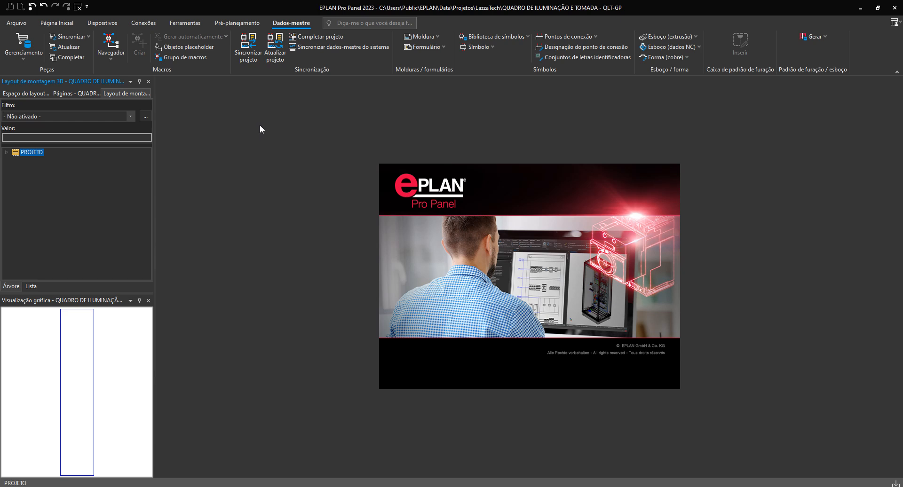
left_click(86, 92)
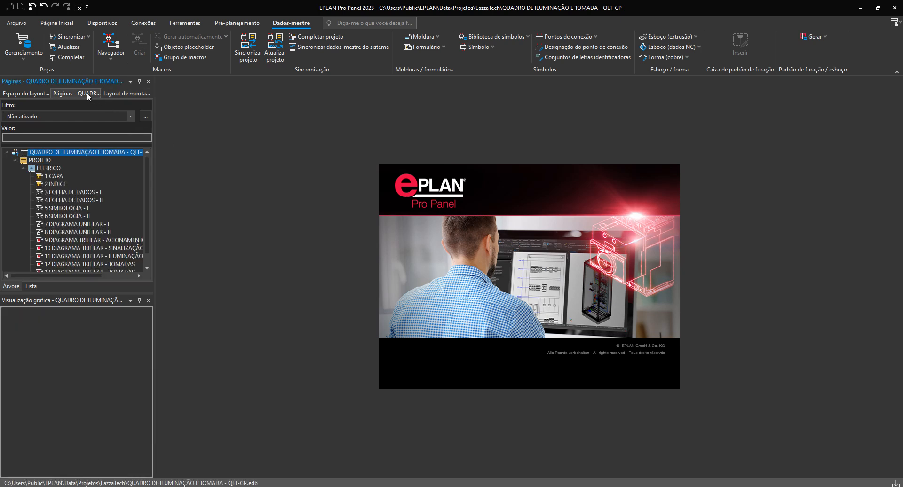
Step: Widen the layout space navigator and create a new layout space named PAINEL
left_click(33, 93)
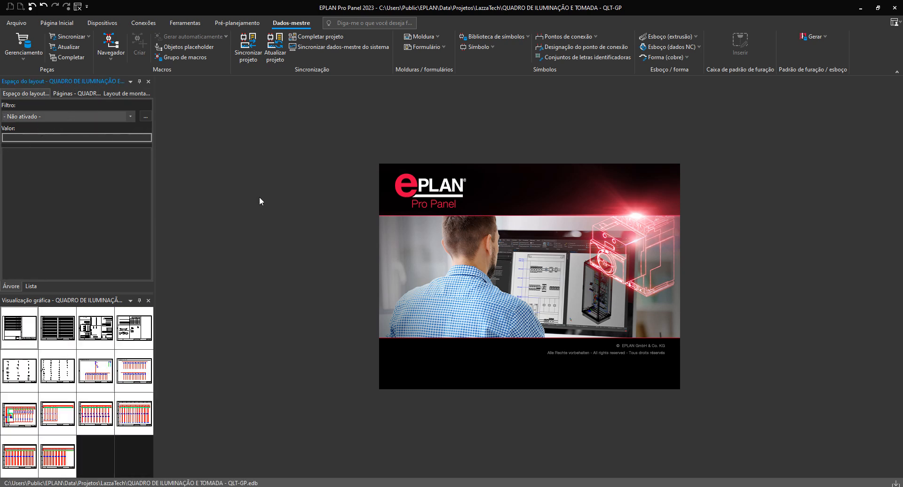
left_click_drag(153, 195, 172, 195)
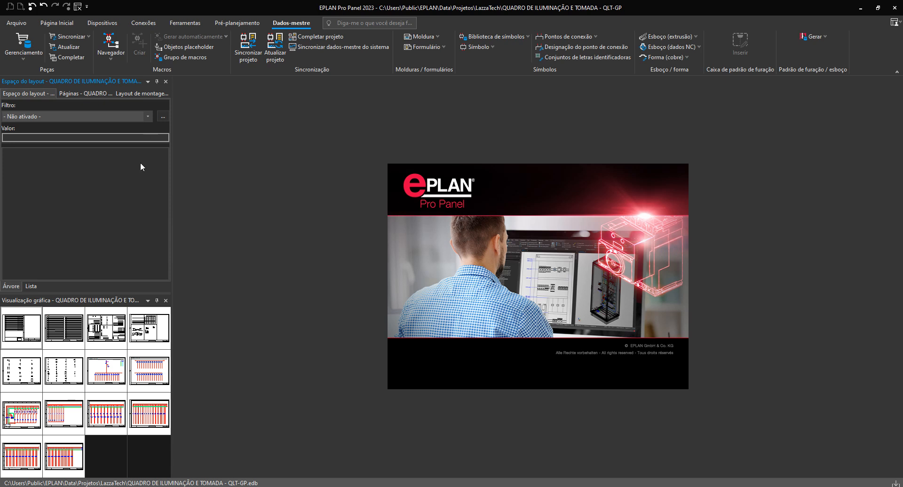
right_click(37, 160)
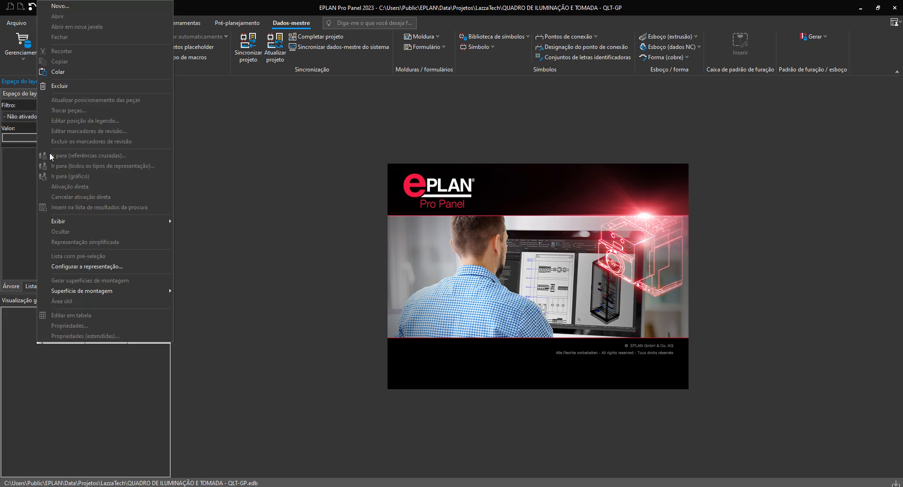
left_click(62, 10)
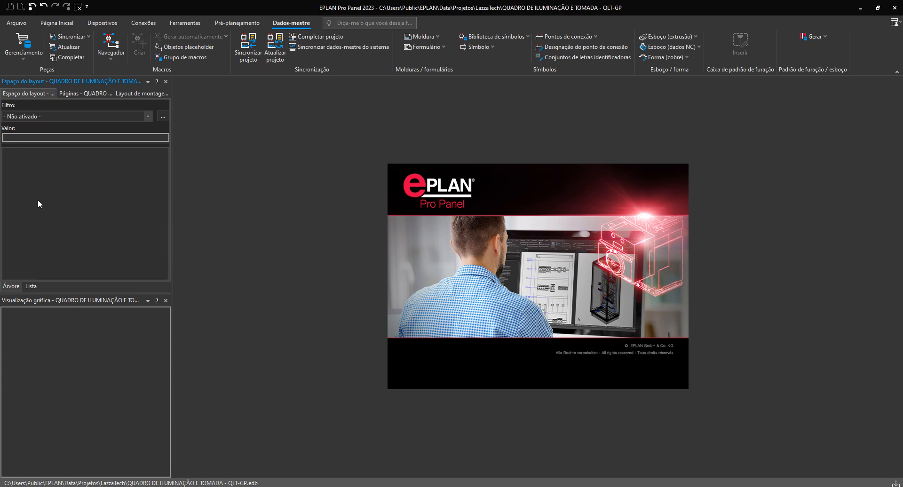
right_click(64, 174)
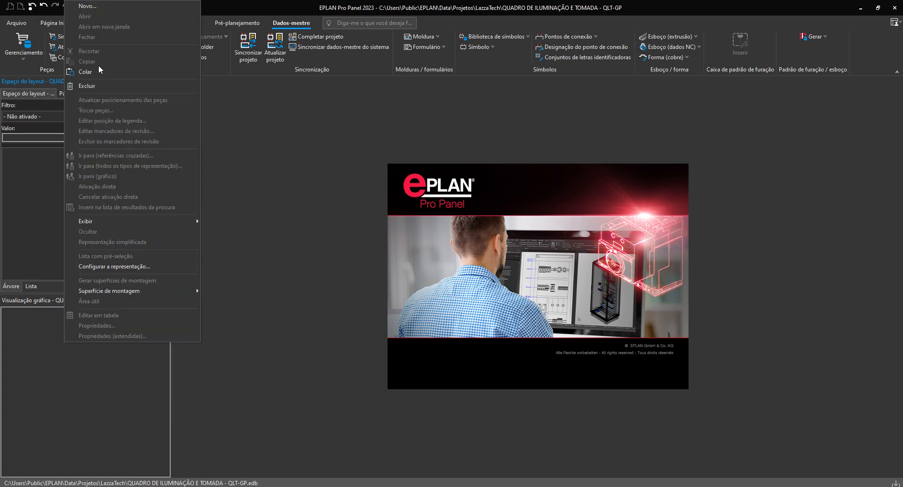
left_click(98, 68)
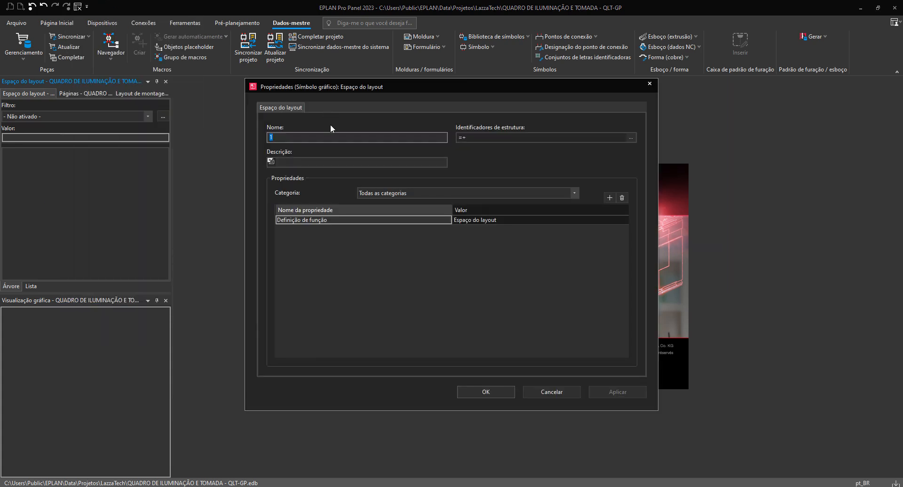
type("PAINEL")
left_click(486, 391)
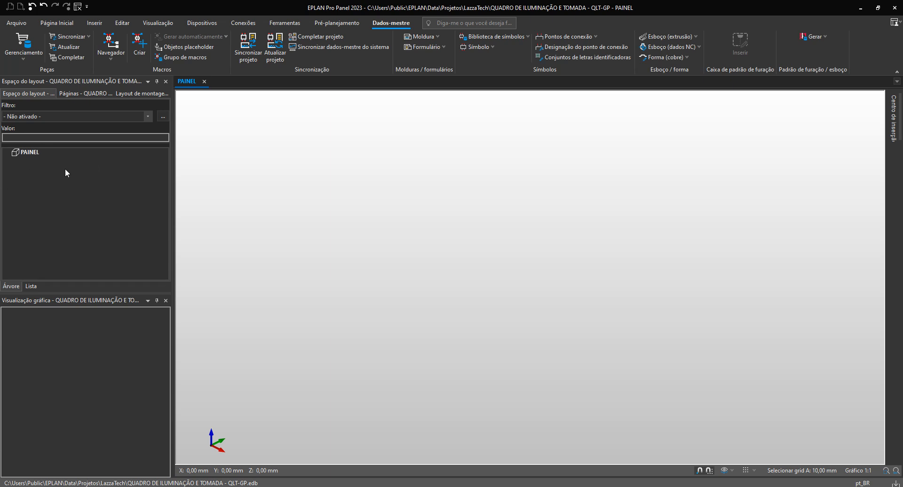
Step: Start inserting an enclosure and browse the parts through Mecânica, Peça avulsa, Painel and Gerais to the RIT models
left_click(94, 23)
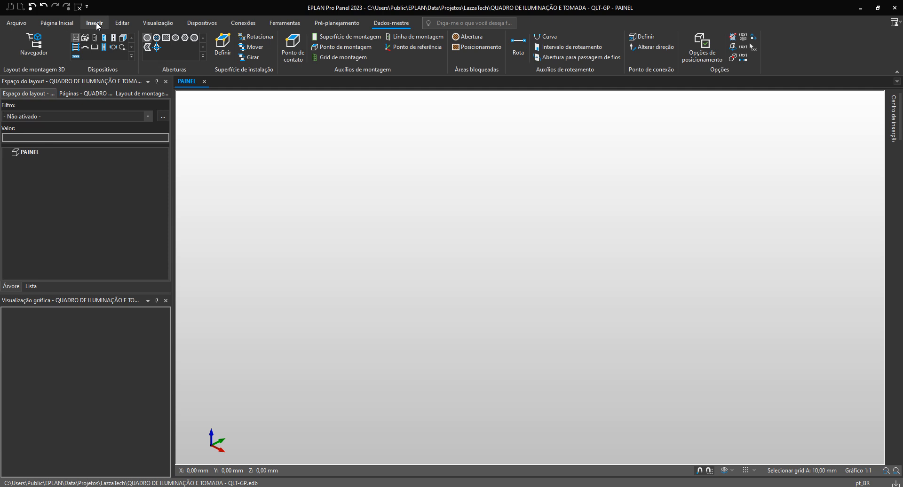
left_click(76, 42)
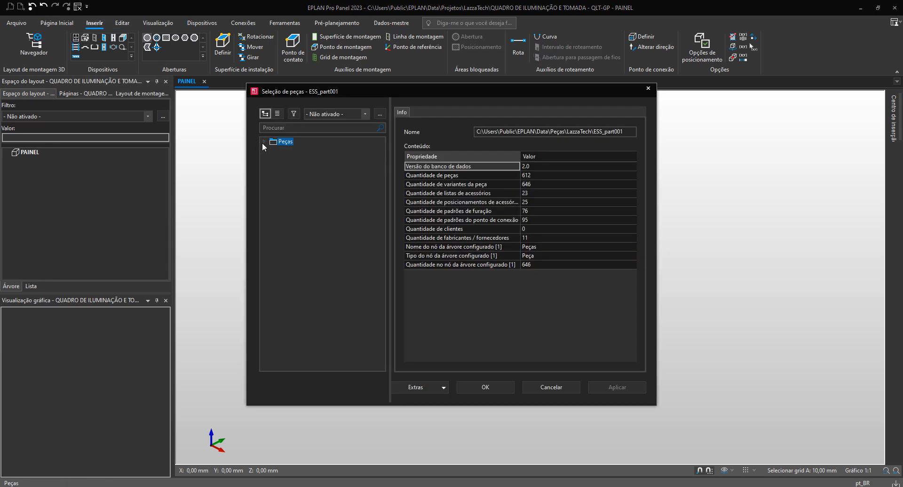
left_click(263, 142)
left_click(278, 150)
left_click(273, 150)
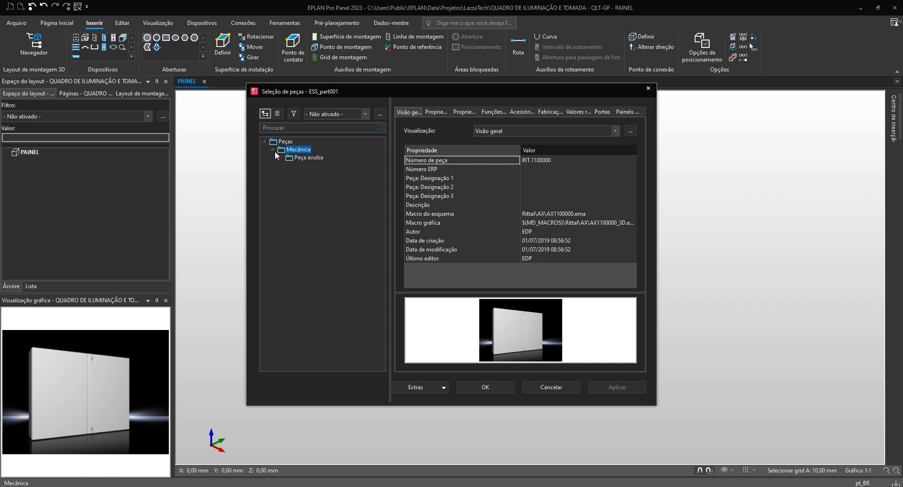
left_click(280, 158)
left_click(289, 166)
left_click(297, 173)
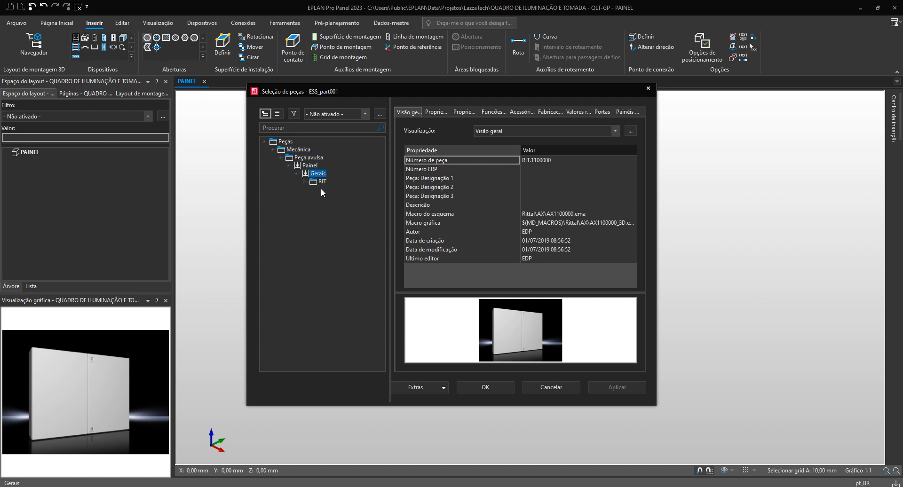
double_click(322, 182)
left_click(340, 189)
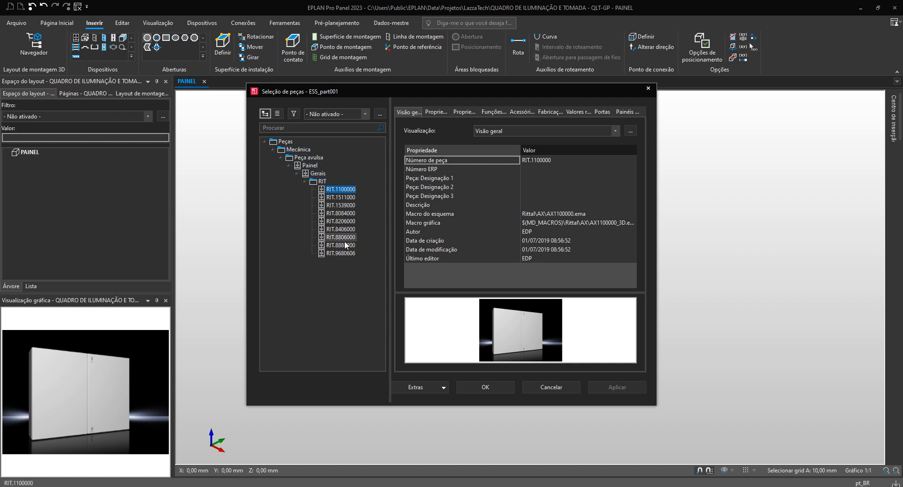
Step: Choose the enclosure RIT.8206000 and place it in the PAINEL layout space
double_click(340, 221)
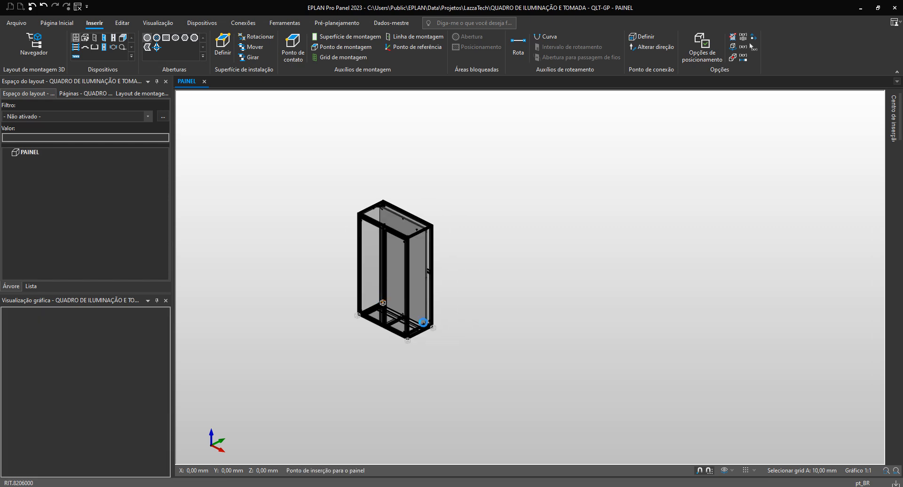
left_click(431, 324)
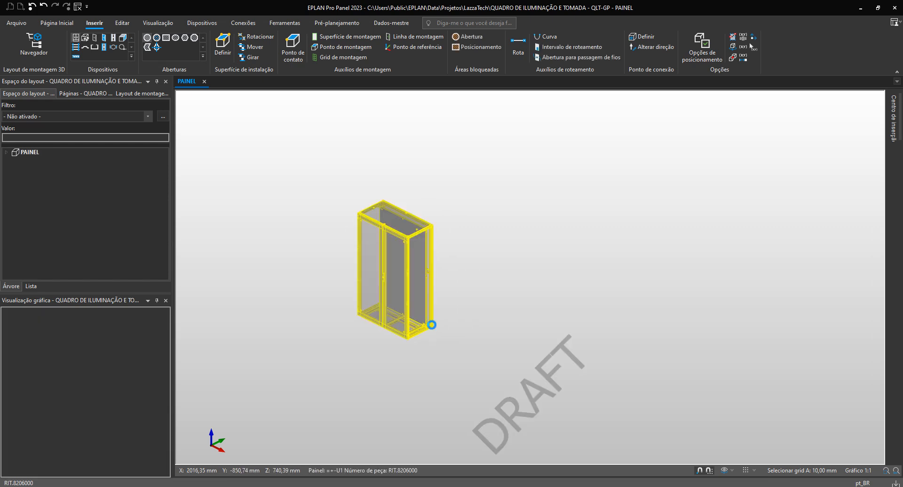
scroll(458, 323, "up", 3)
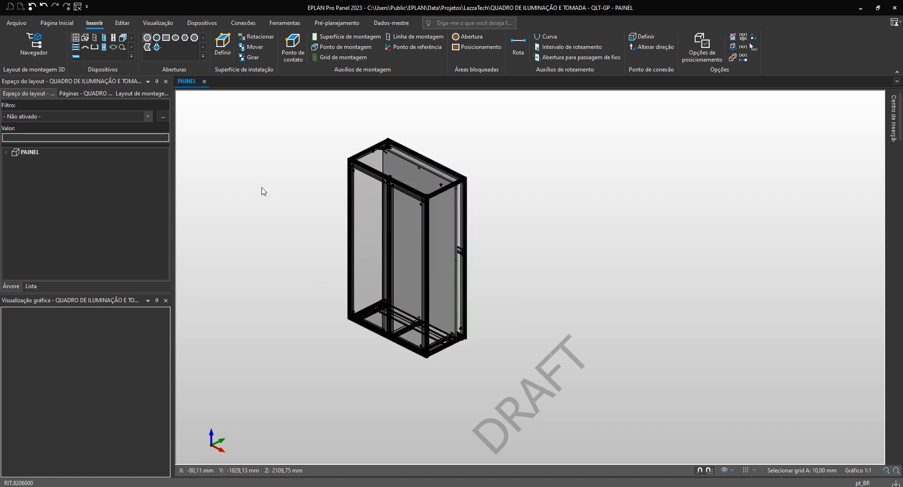
middle_click_drag(296, 179, 310, 190)
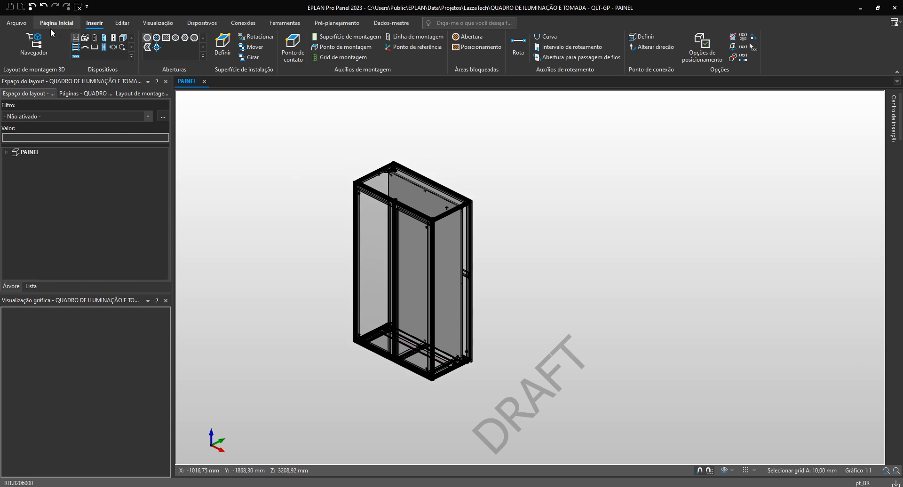
Step: Start importing 3D graphical data in STEP format into the layout space
left_click(15, 23)
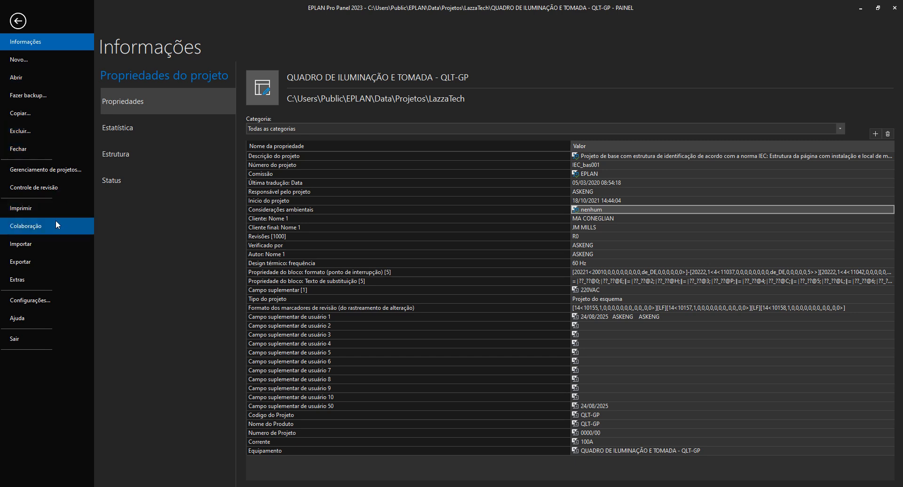
left_click(51, 243)
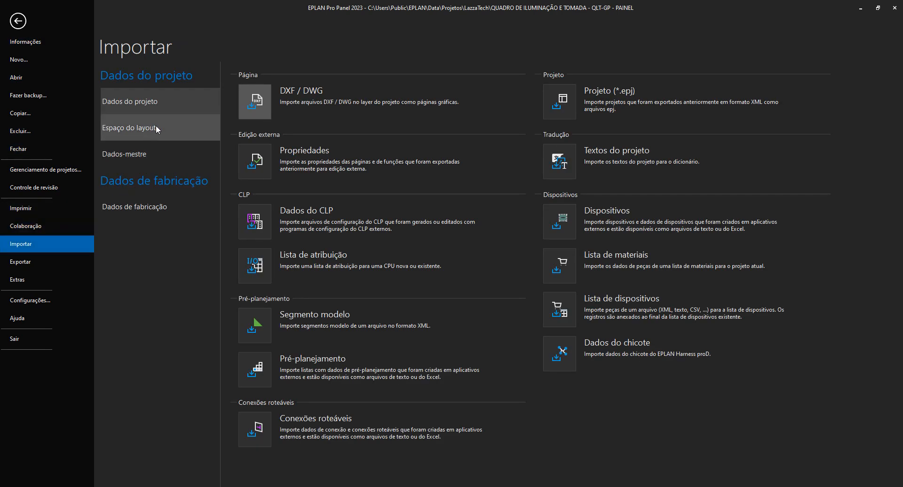
left_click(135, 128)
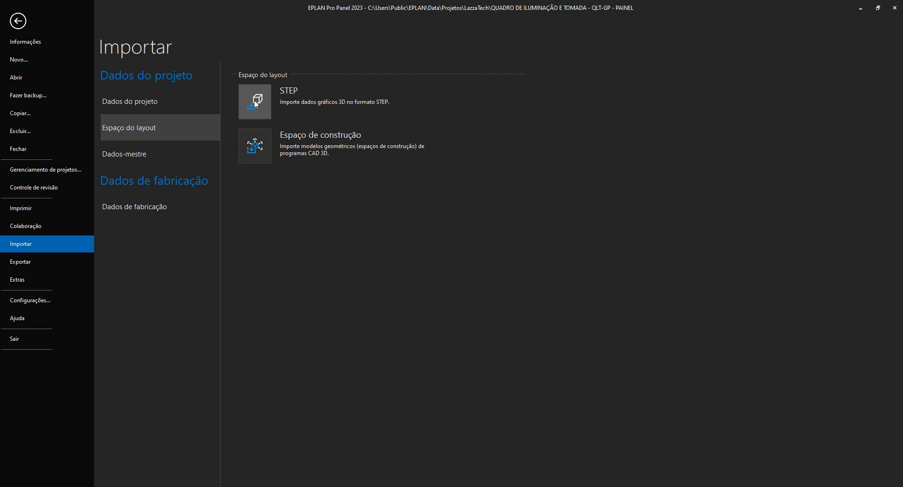
left_click(254, 101)
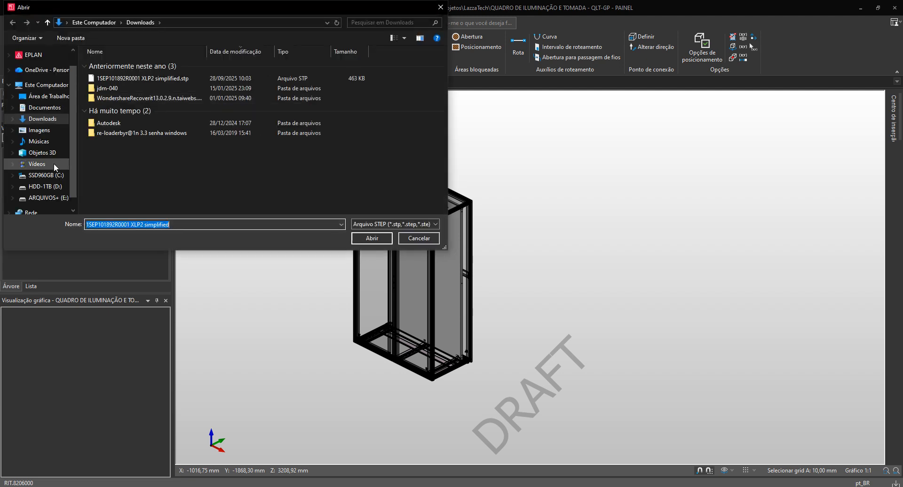
Step: Browse OneDrive through CEPE ENERGIA - PROJETOS, EPLAN, MODELOS 3D and ABB to the CONTATORES folder
scroll(40, 62, "up", 1)
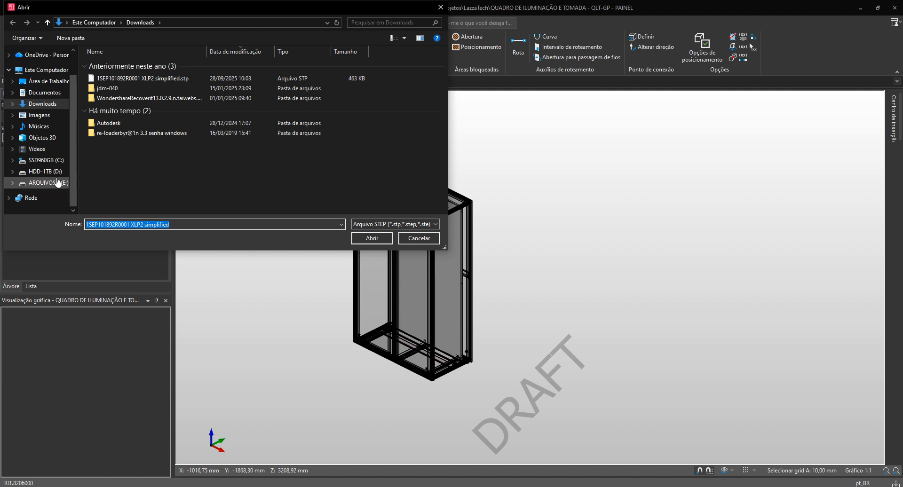
left_click(46, 182)
scroll(53, 139, "up", 1)
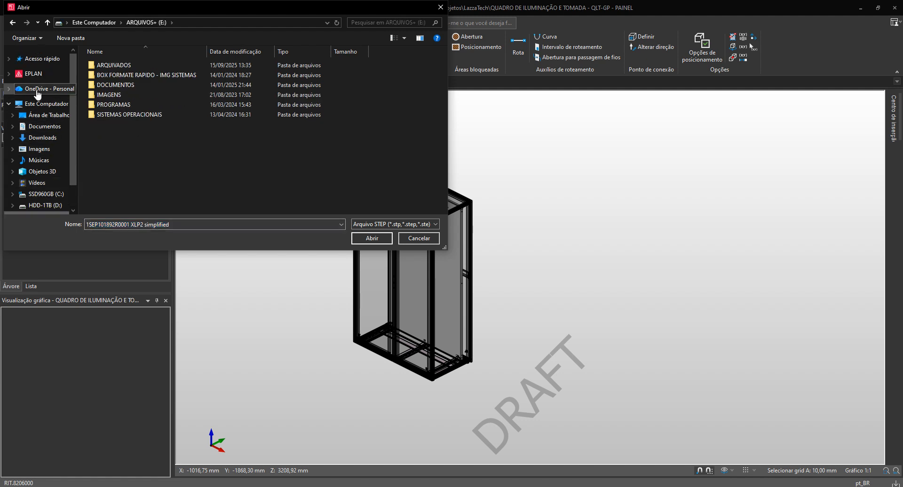
left_click(38, 89)
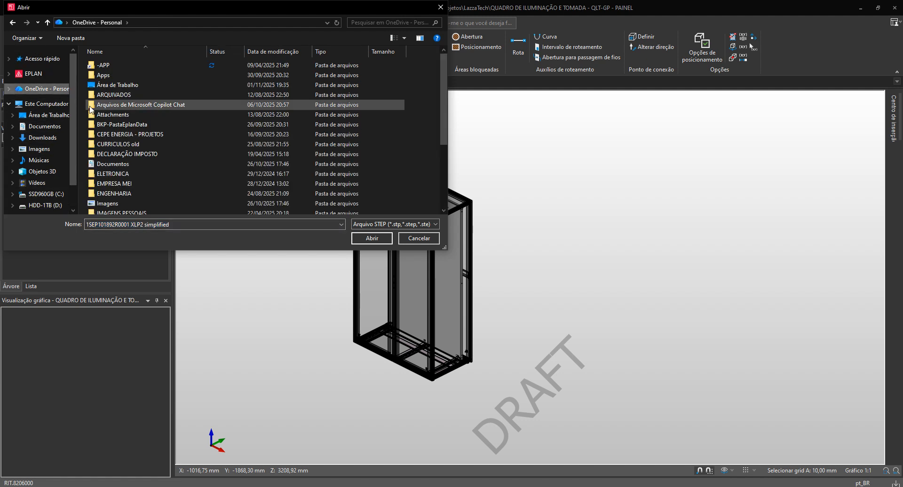
double_click(144, 136)
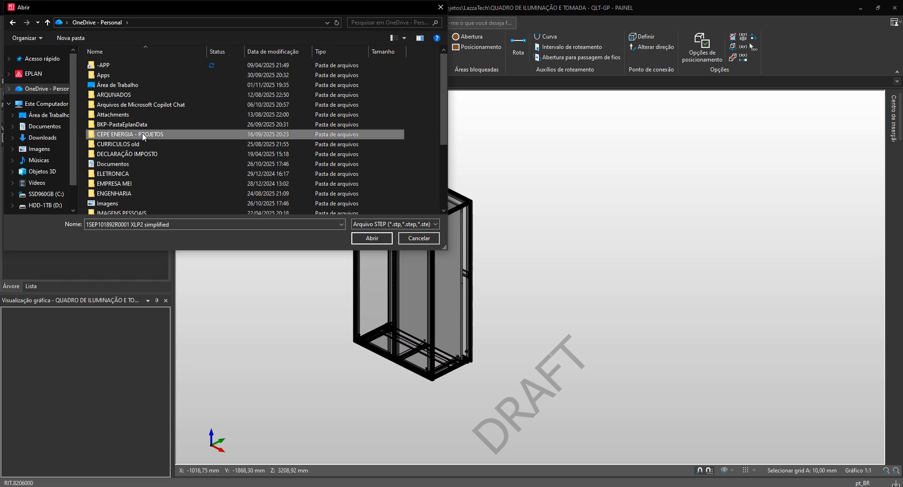
double_click(112, 65)
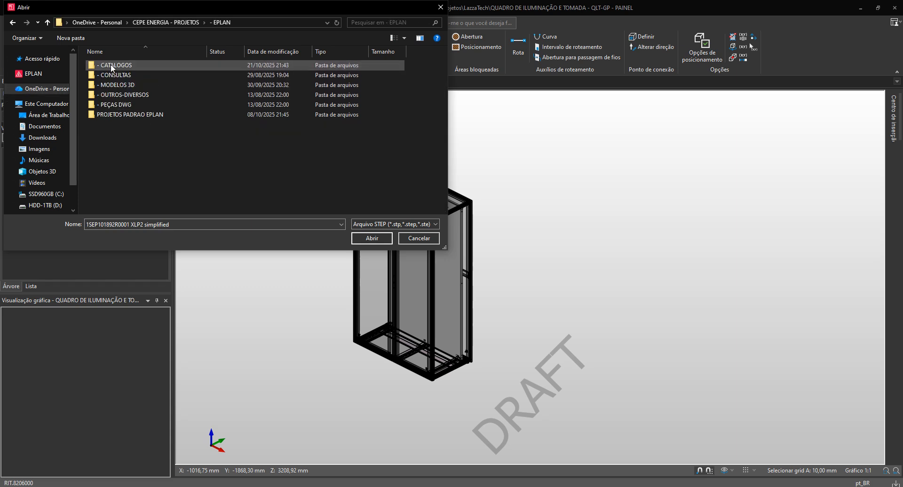
double_click(133, 86)
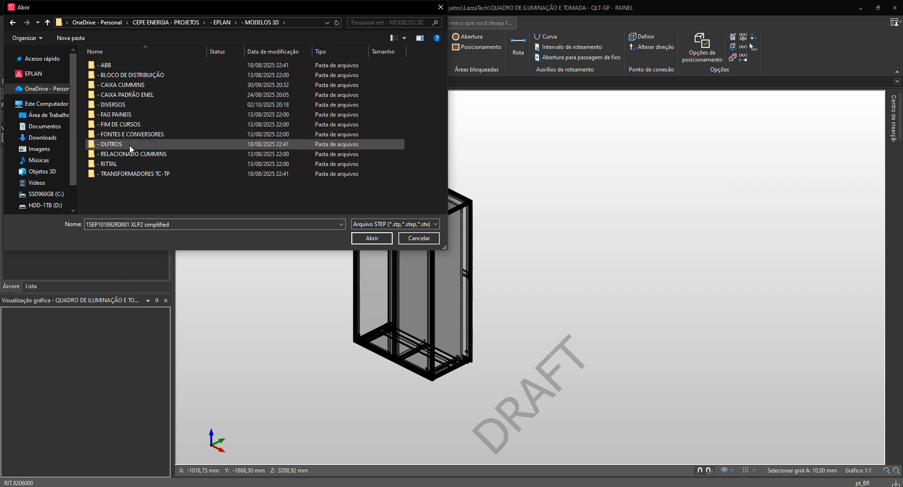
double_click(132, 68)
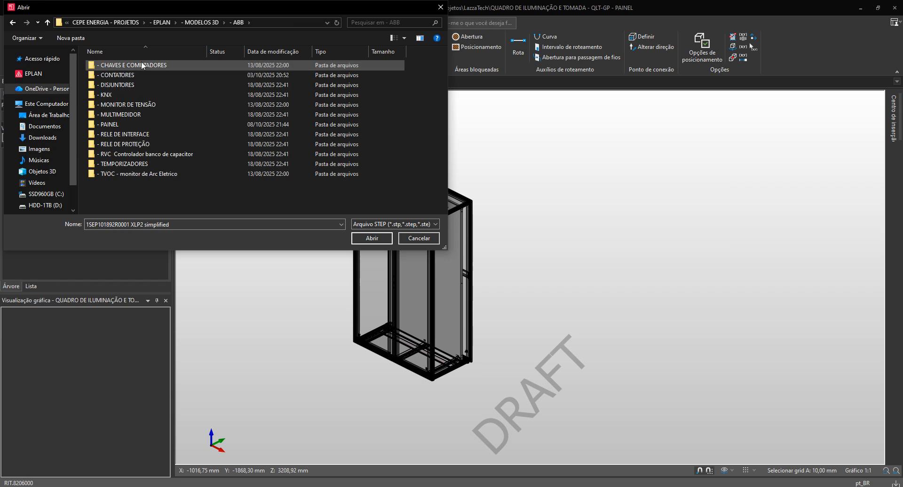
double_click(141, 77)
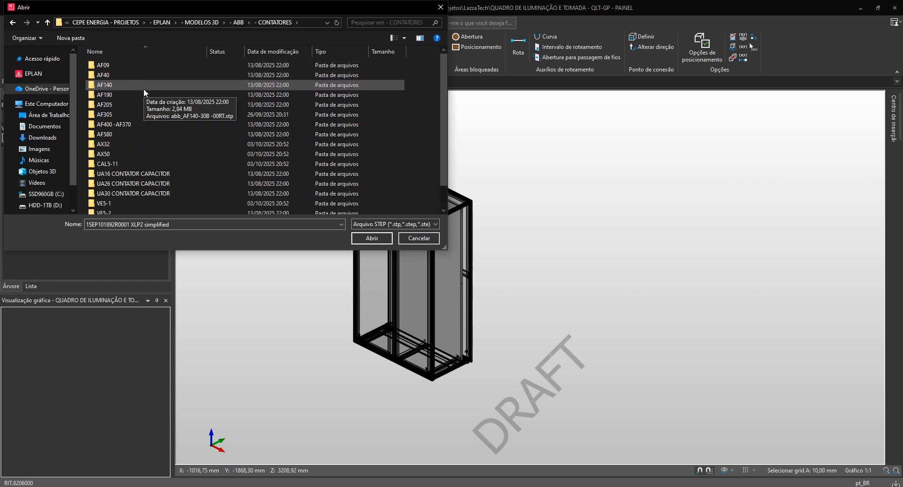
Step: Try to open abb_CA4-10_1-pole - Screw terminals.stp from the AF09 folder, then return to CONTATORES
double_click(122, 69)
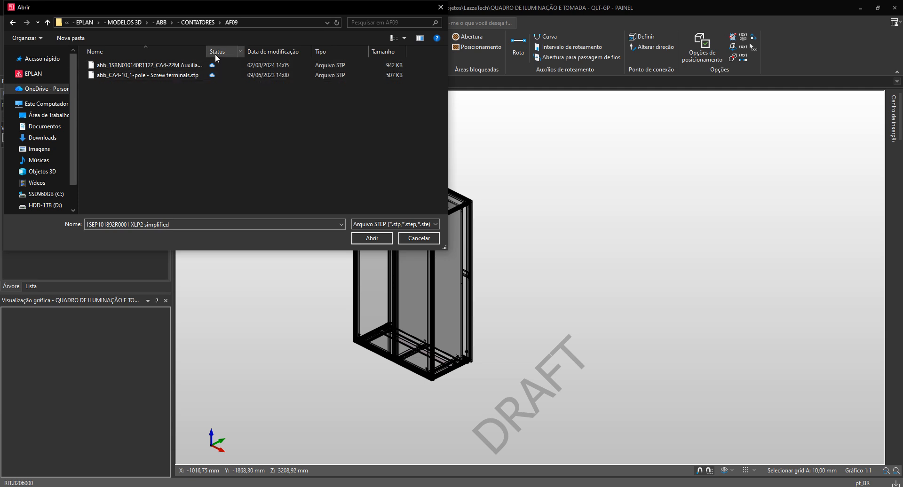
left_click_drag(206, 51, 271, 52)
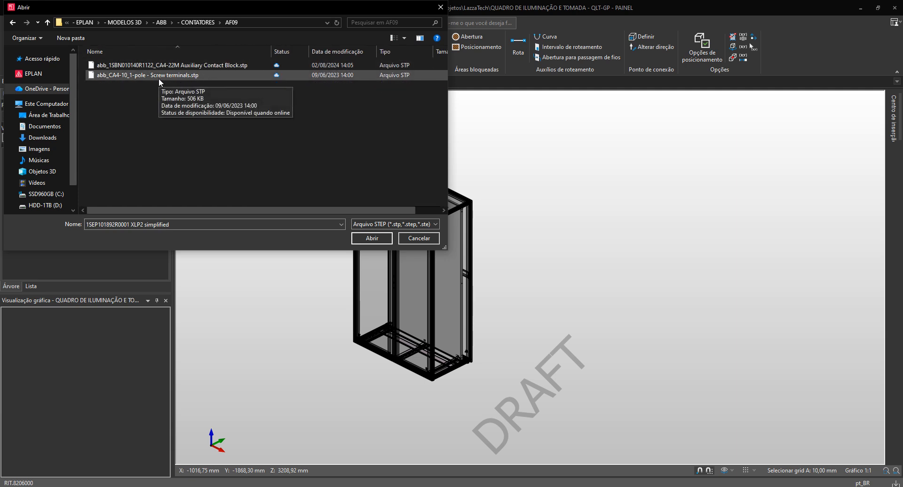
double_click(159, 75)
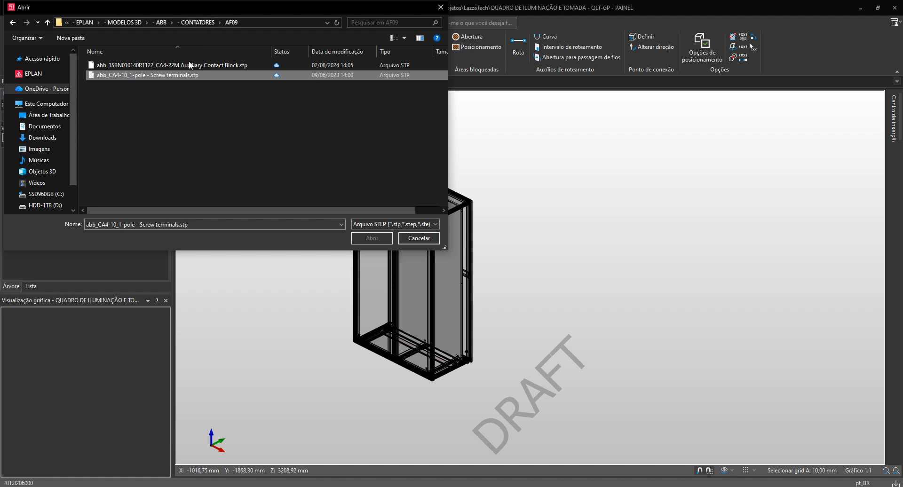
left_click(197, 23)
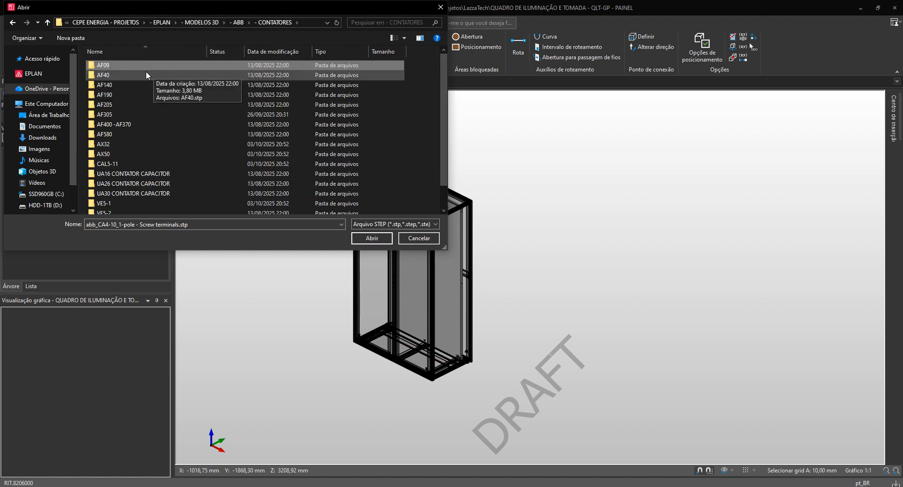
Step: Go to the AF40 contactor folder and try to open AF40.stp
double_click(115, 75)
double_click(107, 65)
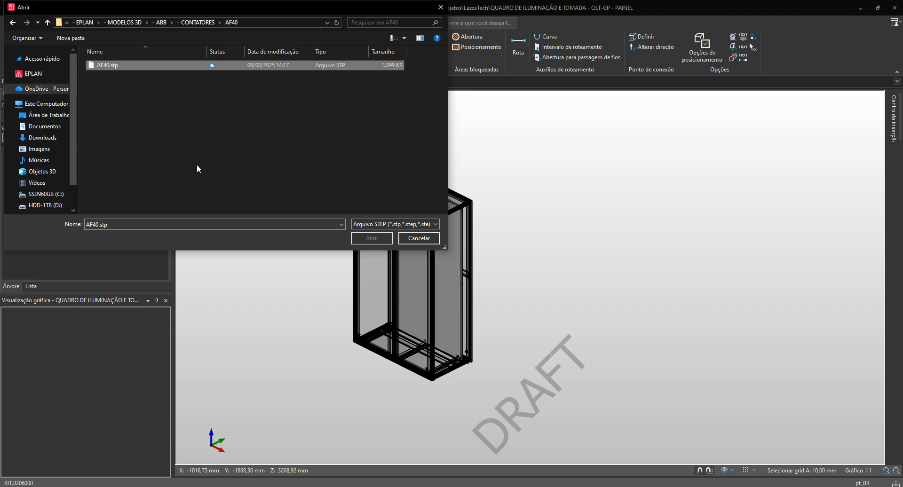
left_click_drag(254, 11, 270, 56)
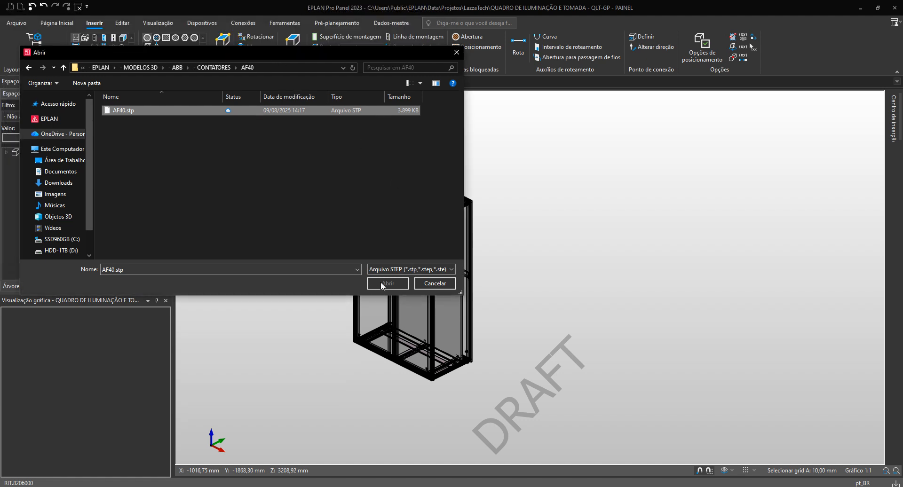
left_click(203, 152)
left_click(409, 268)
left_click(409, 279)
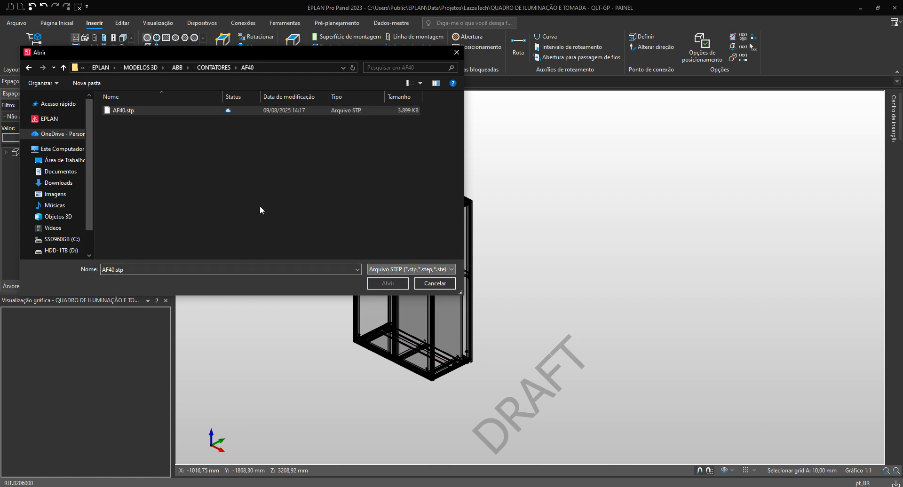
left_click(223, 69)
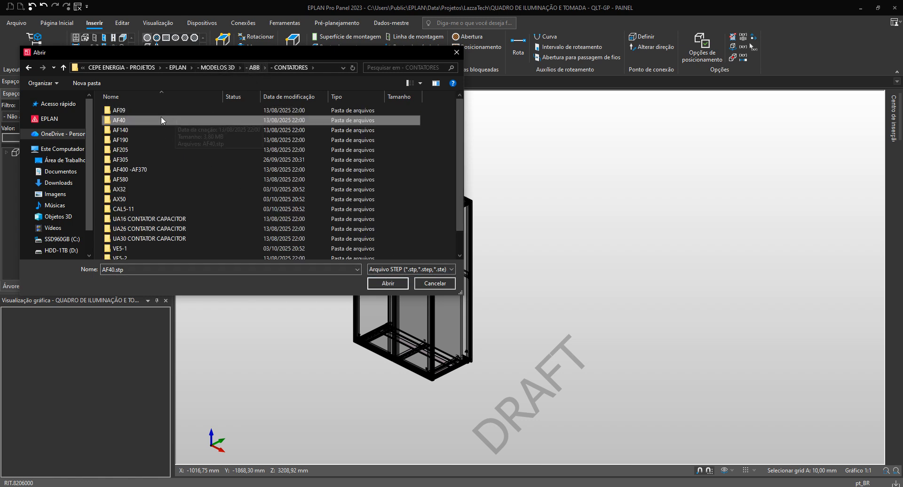
double_click(129, 120)
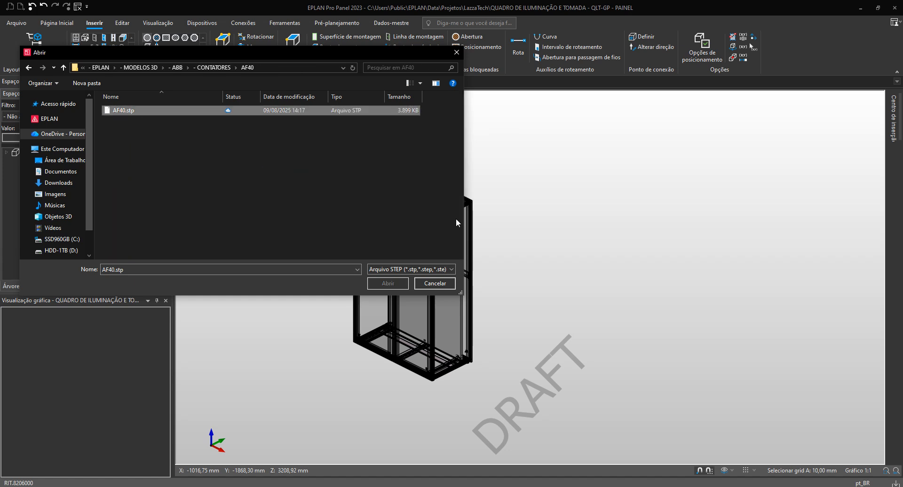
Step: Switch to OneDrive and resume its paused file synchronization
right_click(778, 486)
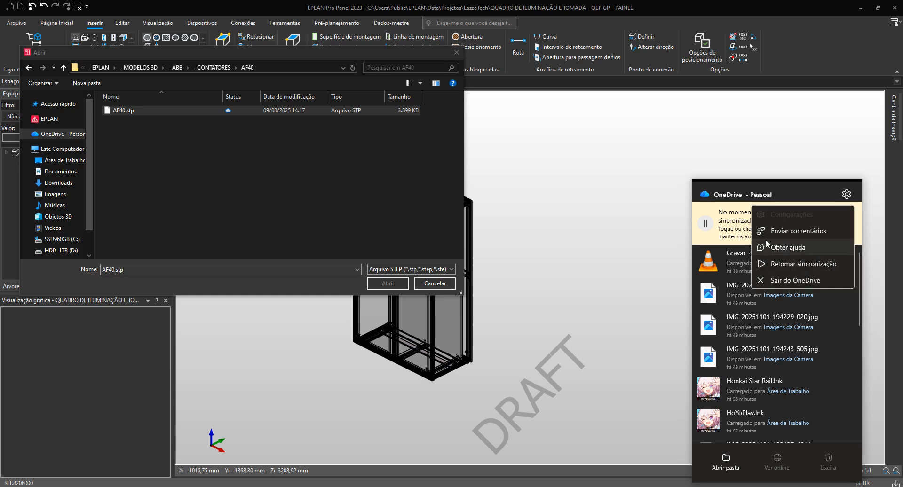
left_click(811, 264)
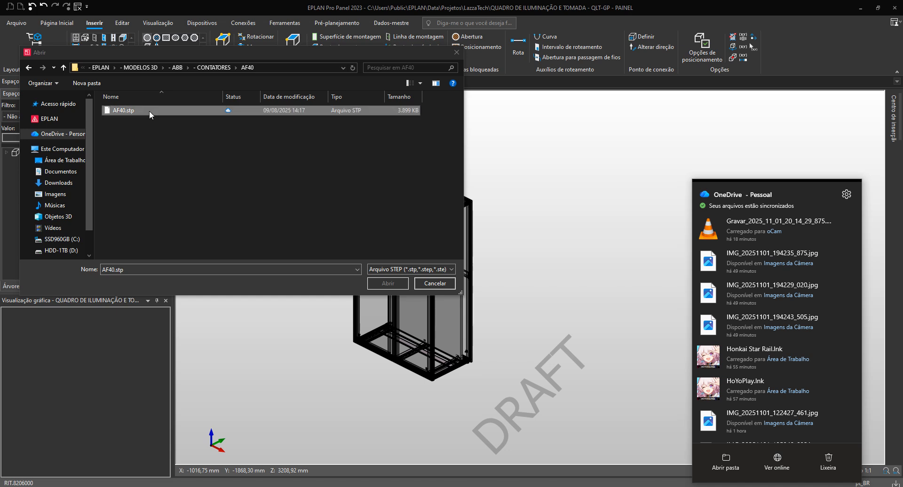
left_click(125, 110)
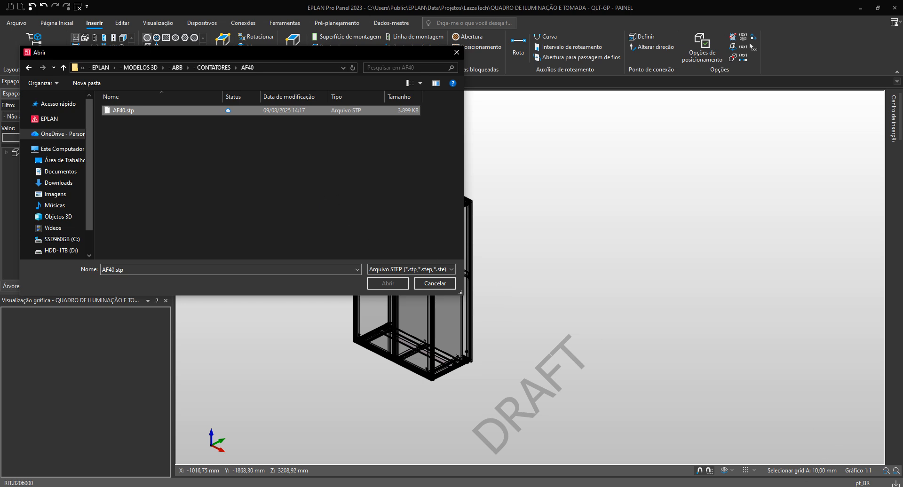
left_click(777, 486)
Step: Choose AF40.stp and import the contactor model
left_click(264, 141)
left_click(136, 110)
left_click(385, 283)
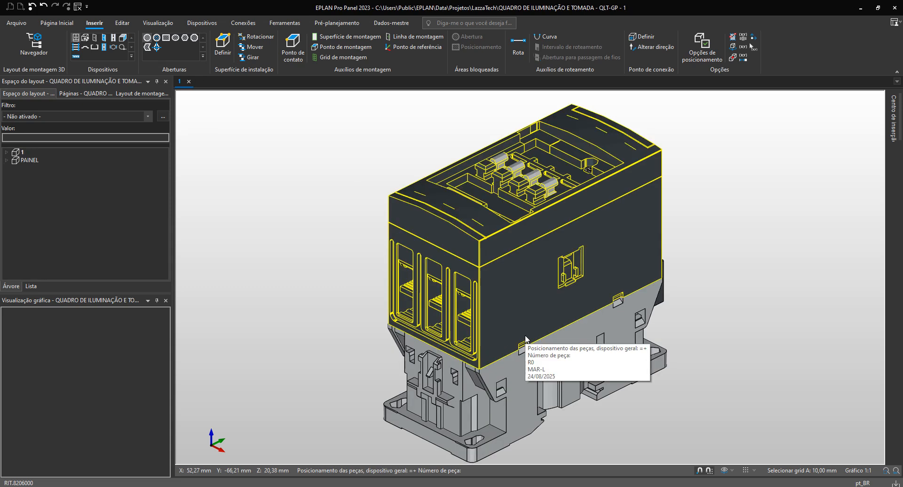
Step: Select all parts of the imported contactor and unite them, picking a contact point on its side face
scroll(553, 225, "down", 1)
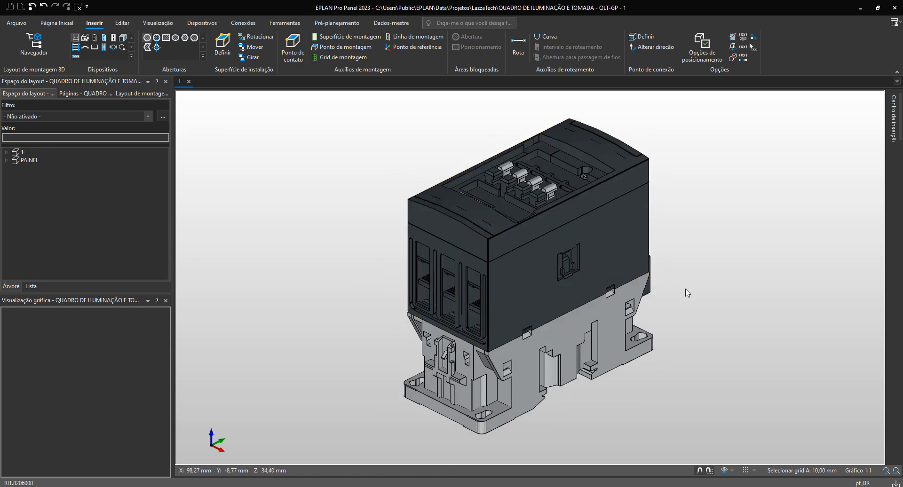
scroll(726, 303, "down", 3)
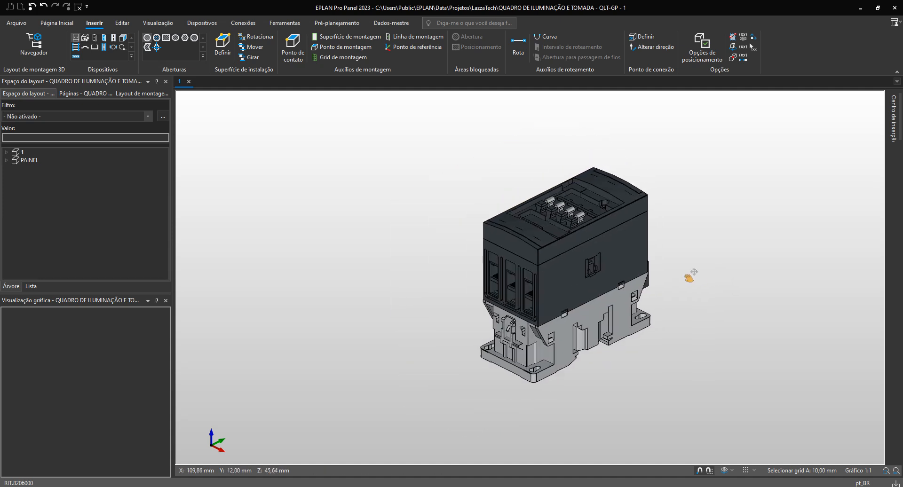
middle_click_drag(689, 277, 587, 277)
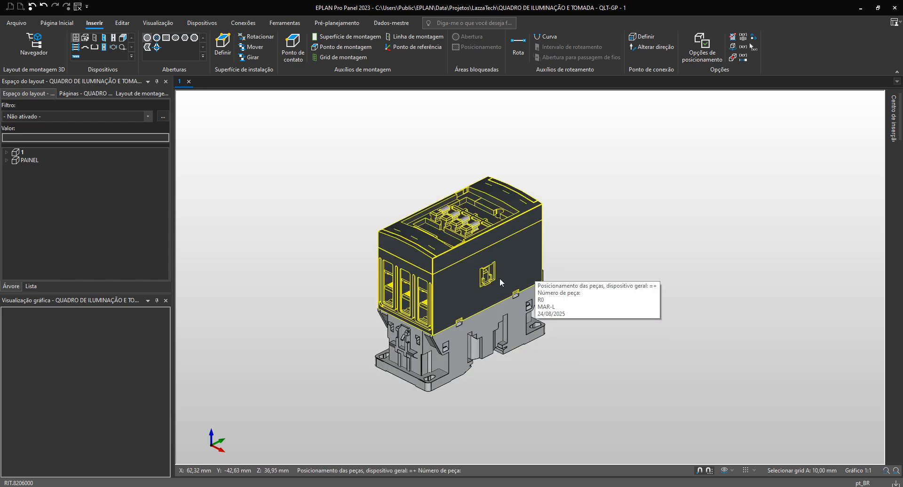
left_click_drag(298, 125, 644, 445)
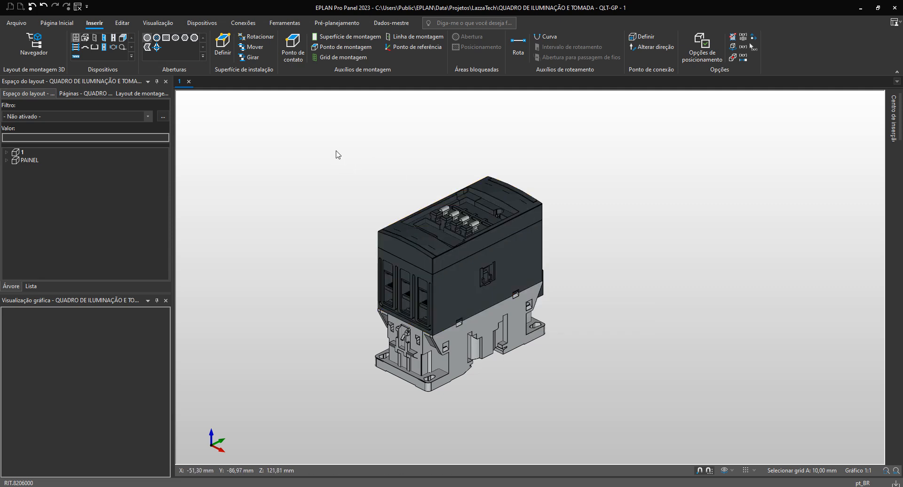
left_click_drag(329, 140, 621, 416)
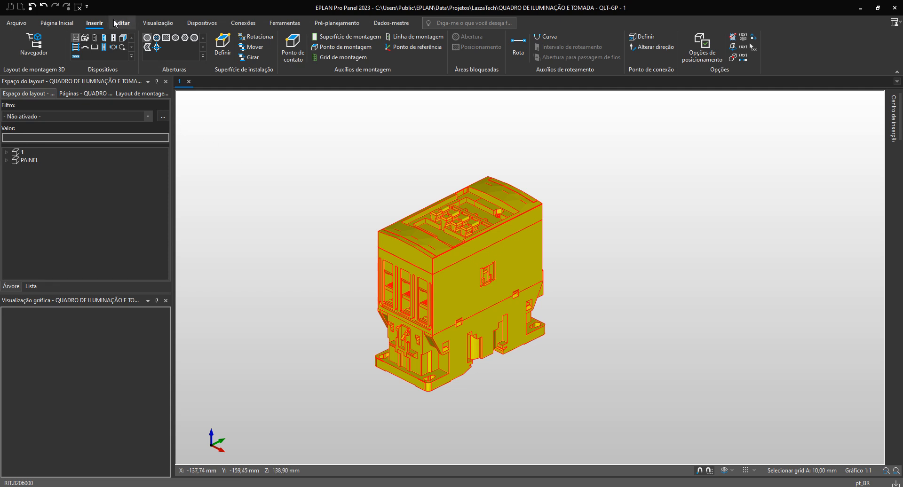
left_click(124, 25)
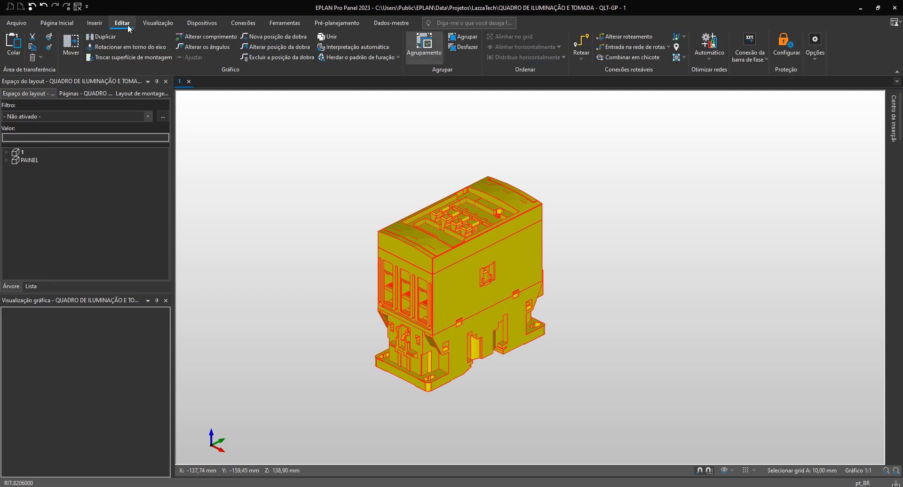
left_click(328, 37)
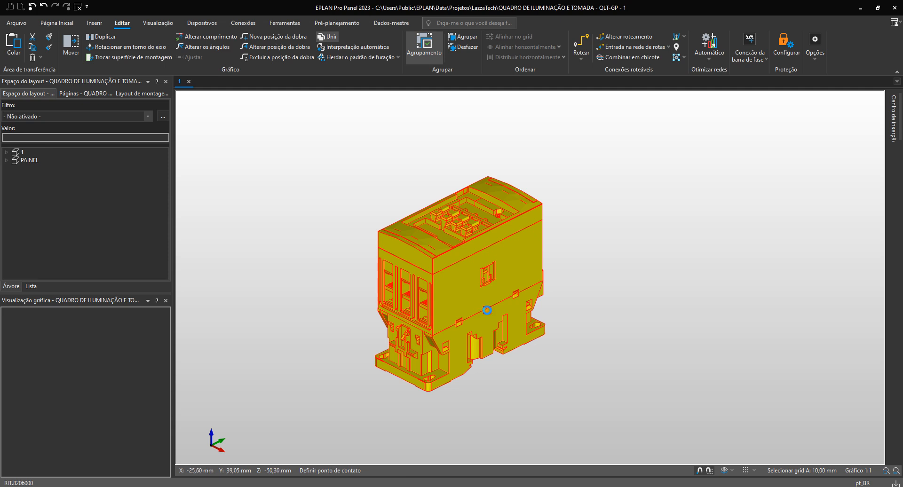
left_click(495, 297)
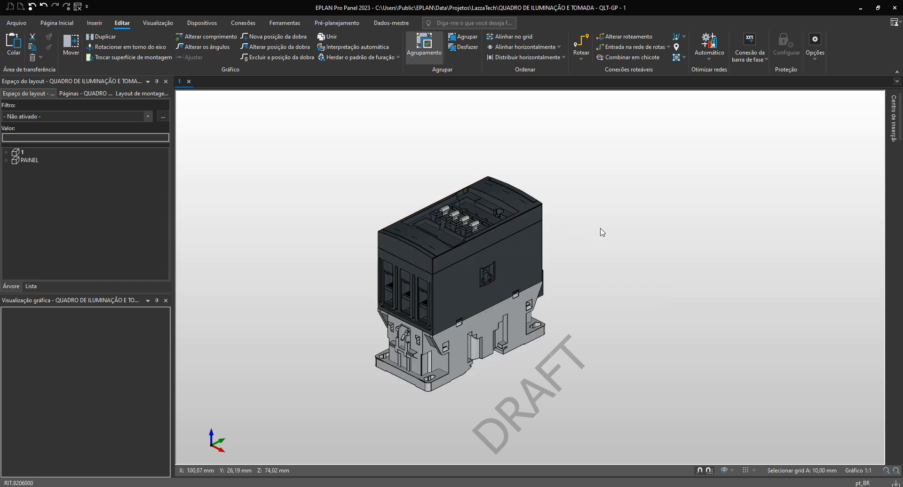
Step: Turn the contactor to its back and define the flat rear mounting surface as its installation surface
middle_click_drag(622, 240, 615, 240)
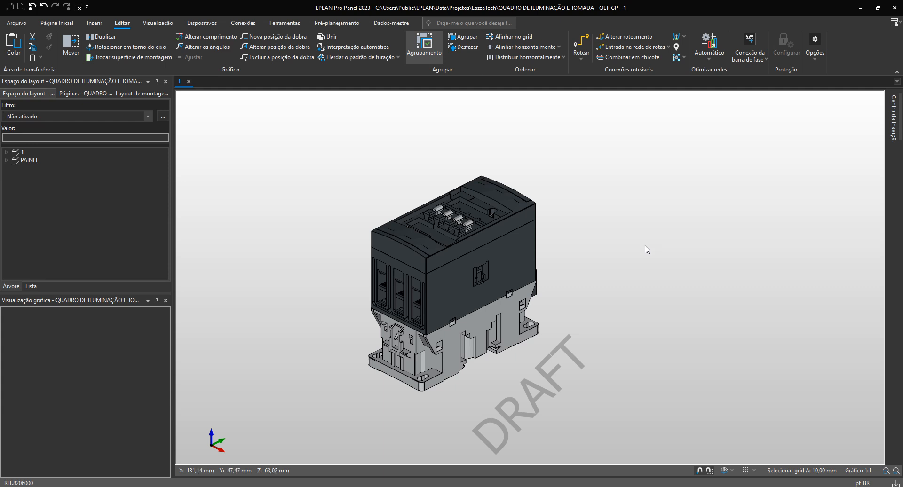
left_click(724, 470)
left_click_drag(614, 348, 501, 233)
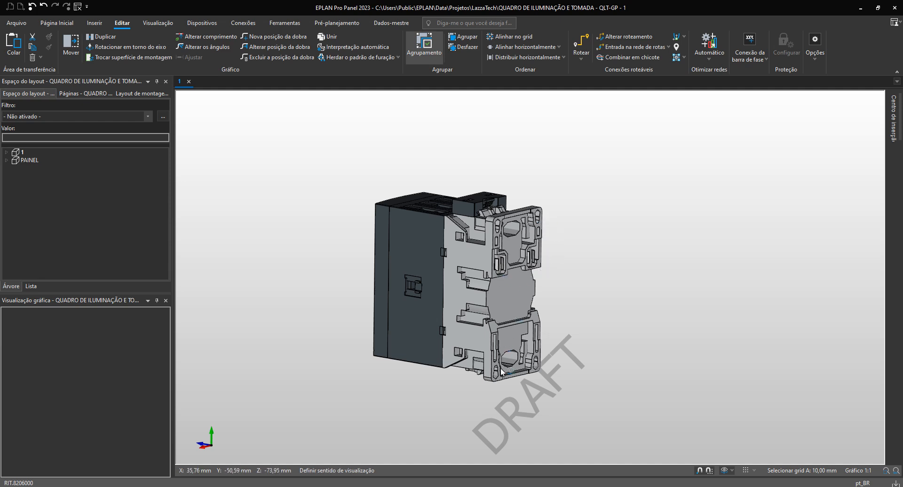
left_click_drag(537, 361, 574, 326)
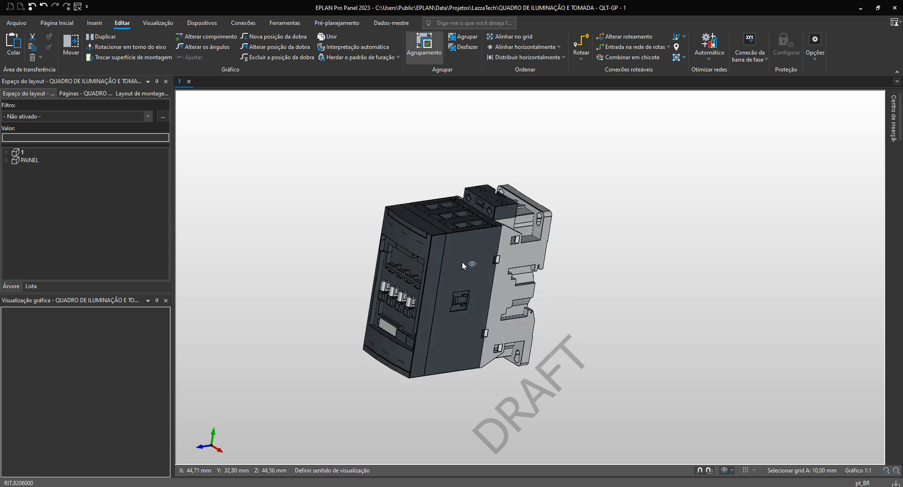
left_click_drag(528, 262, 496, 287)
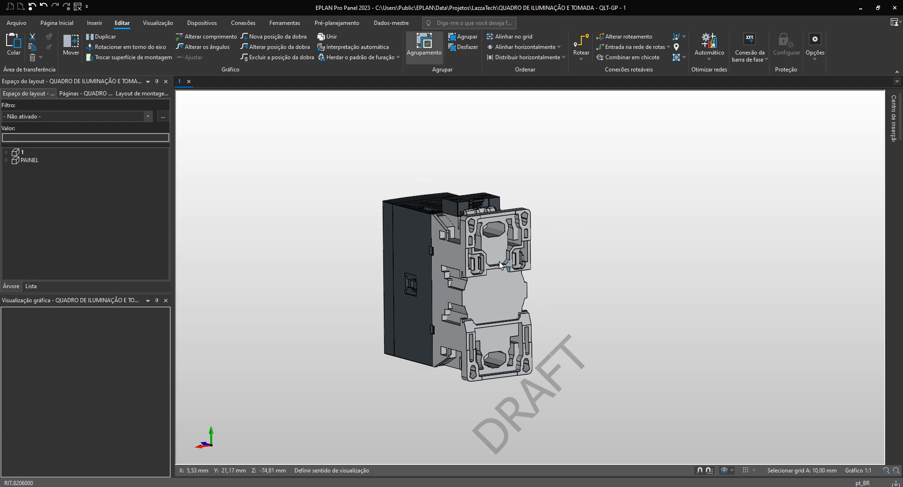
left_click_drag(505, 265, 455, 223)
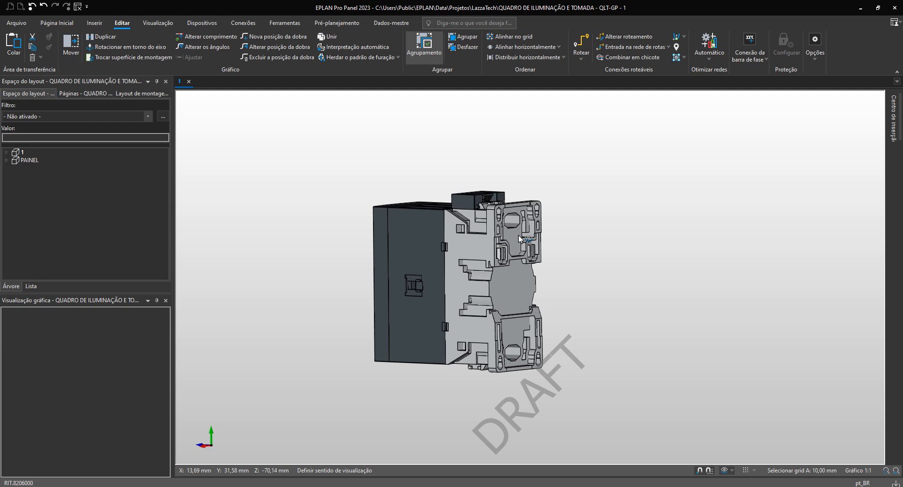
left_click(94, 23)
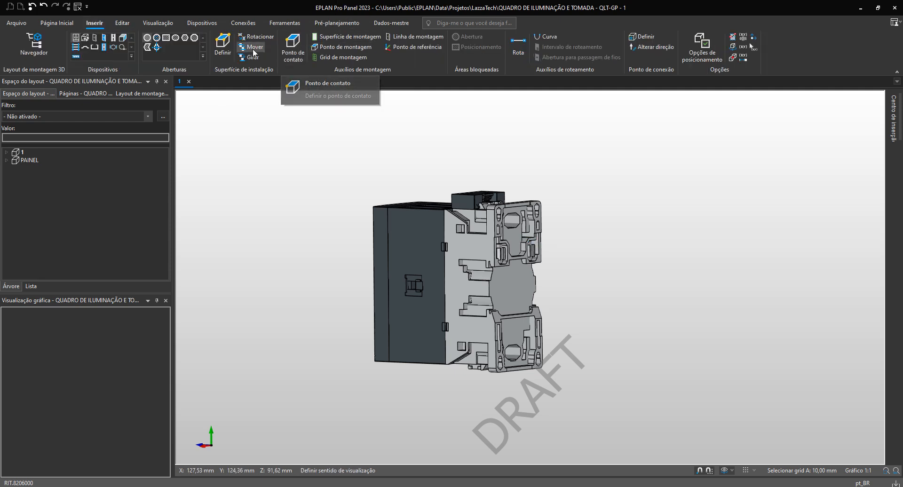
left_click(224, 46)
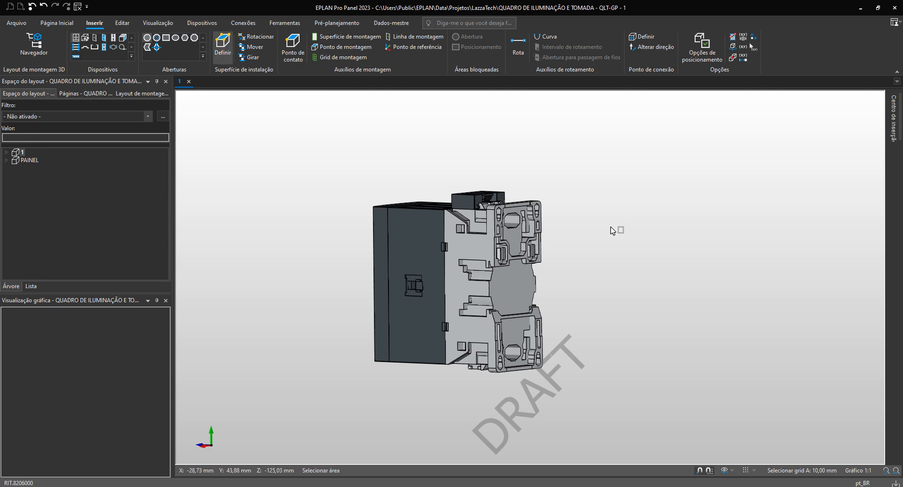
left_click(515, 285)
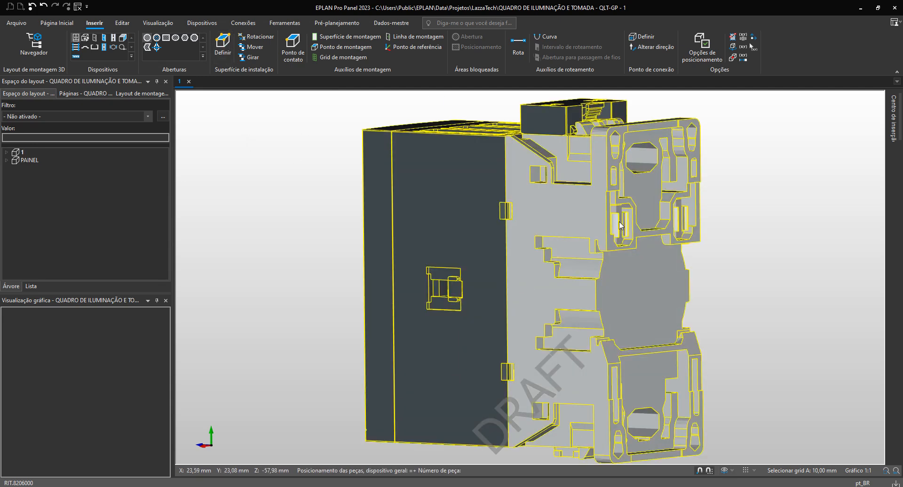
Step: Examine the contactor's rear, underside, front and top terminal openings from several viewing angles
middle_click_drag(666, 286, 578, 256)
scroll(644, 331, "down", 4)
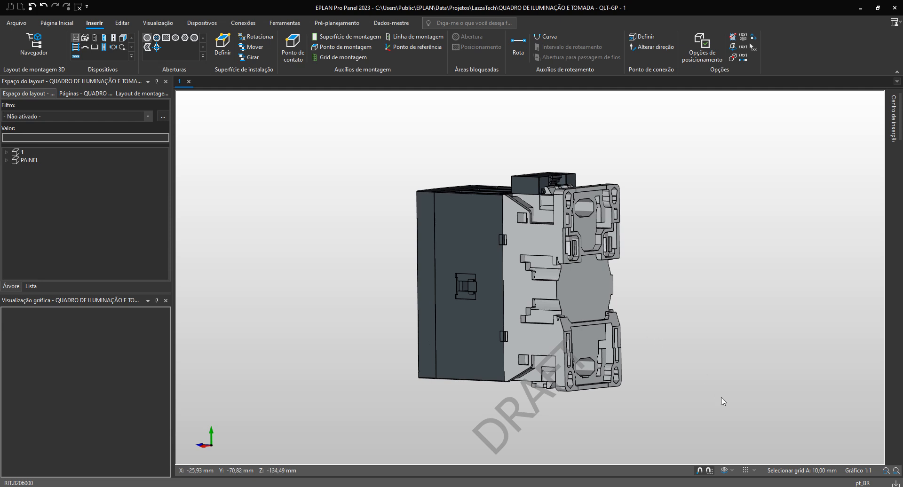
left_click(726, 469)
left_click_drag(563, 348, 562, 289)
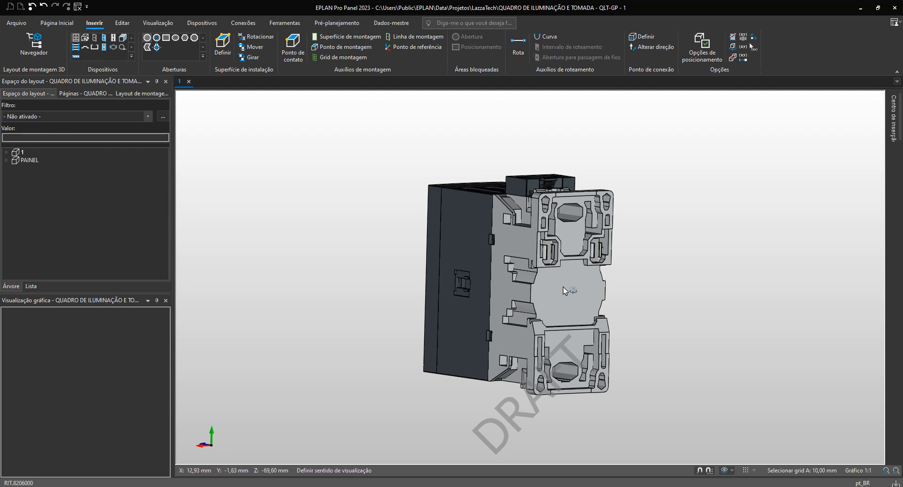
left_click_drag(512, 289, 601, 316)
key("Escape")
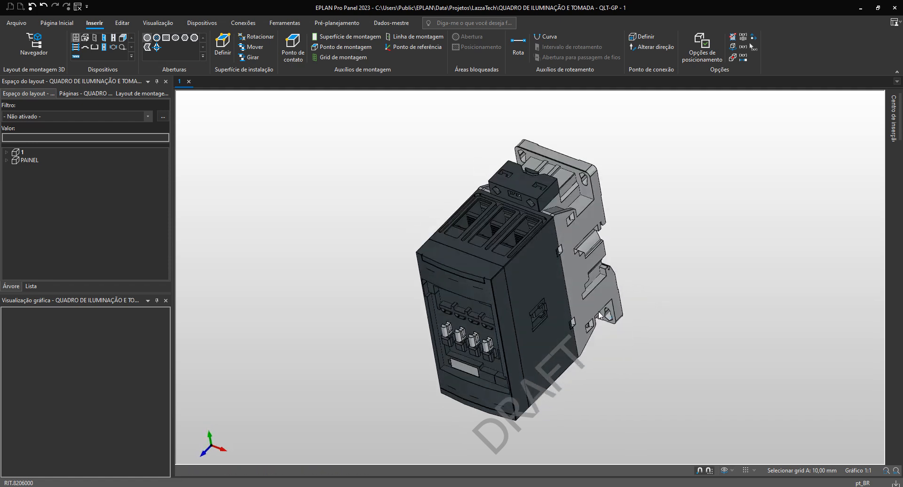
left_click(726, 471)
left_click_drag(617, 336, 597, 268)
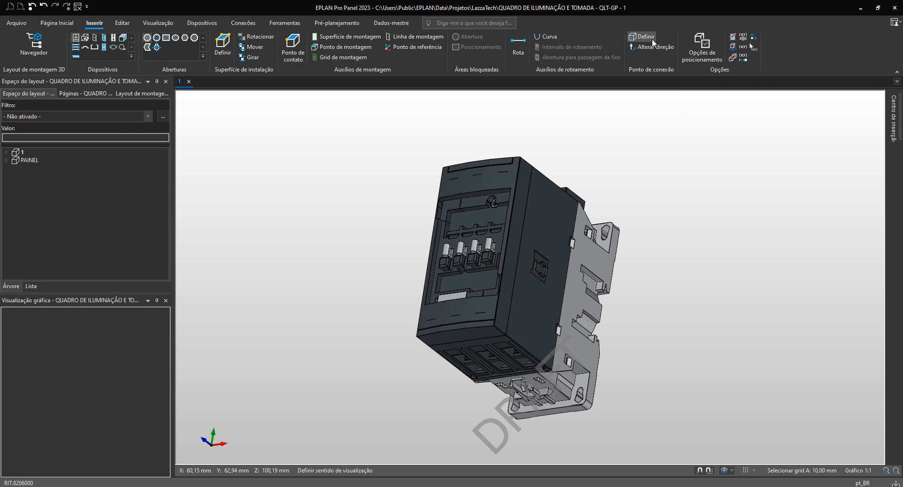
left_click(563, 249)
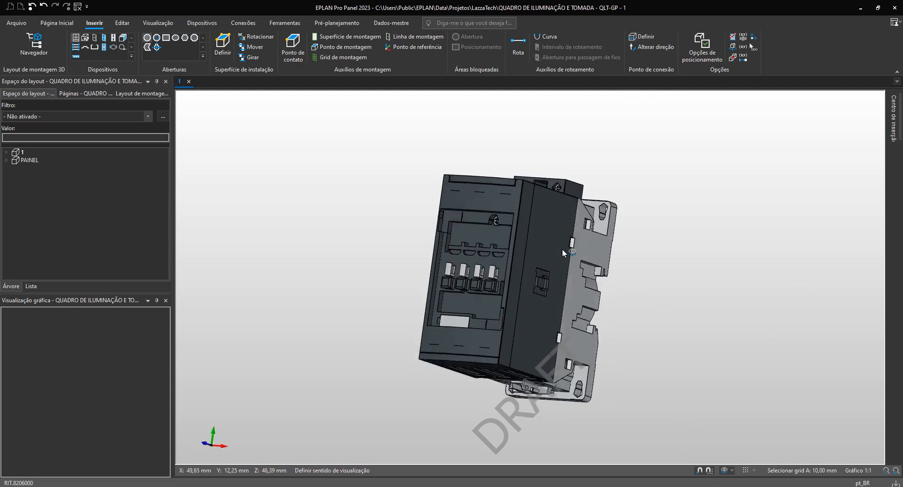
right_click_drag(563, 249, 539, 292, "ctrl")
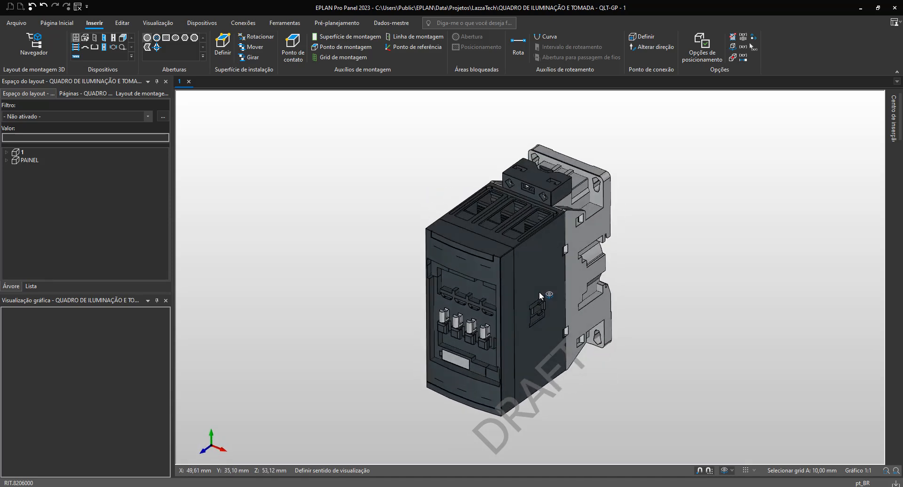
middle_click_drag(604, 242, 587, 239)
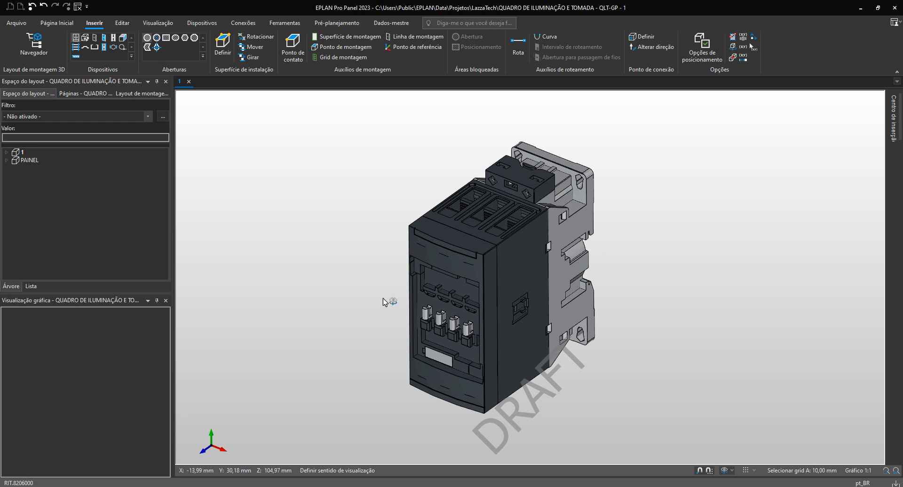
Step: Switch to Firefox, search the web for "AF40 ABB" and open ABB's AF40-30-00-13 product page
left_click(222, 486)
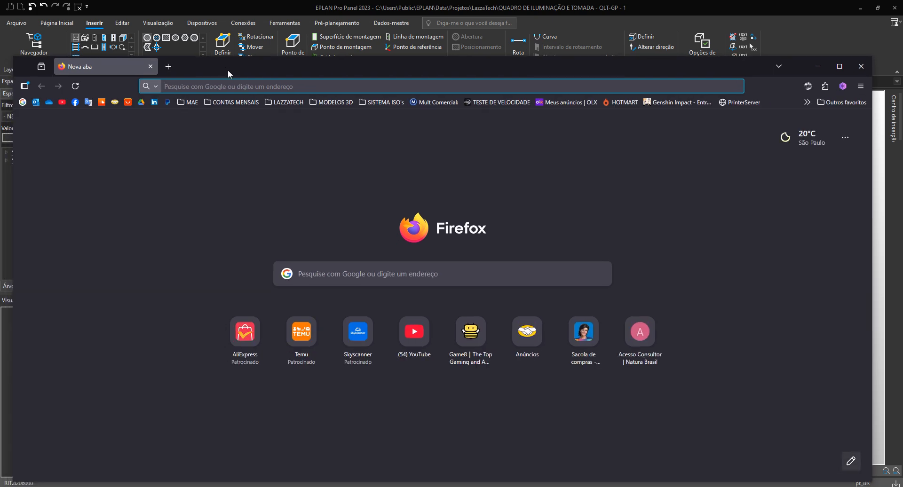
type("AF4")
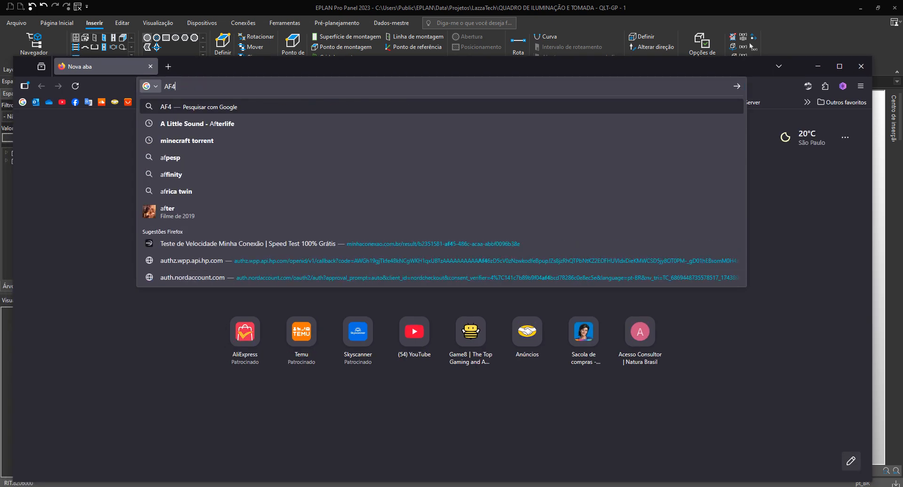
type("0 ABB")
key("Return")
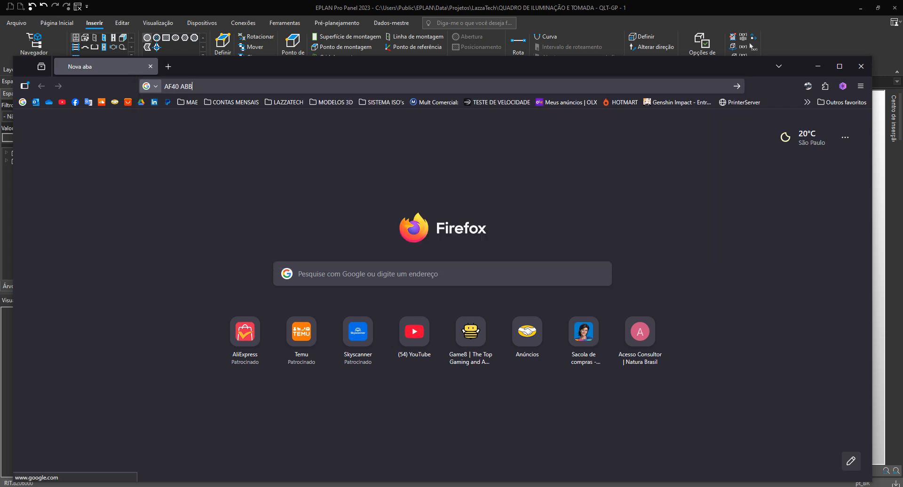
scroll(78, 233, "down", 5)
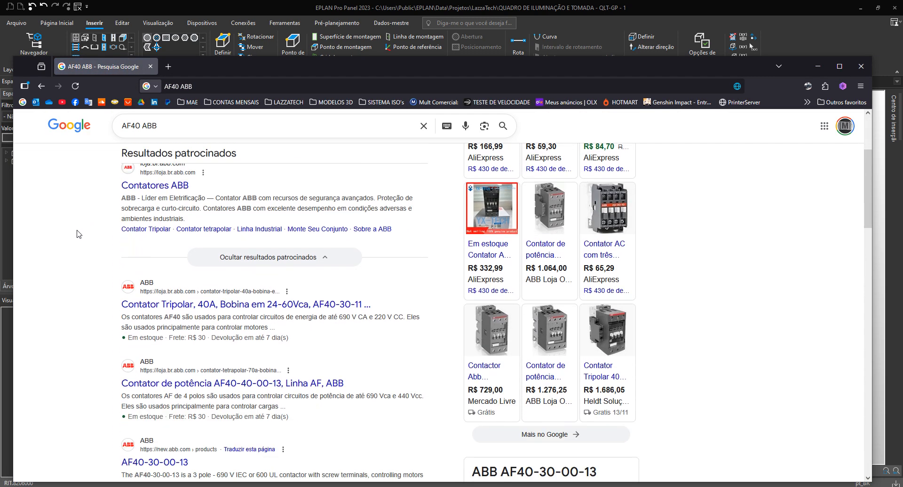
scroll(162, 322, "down", 2)
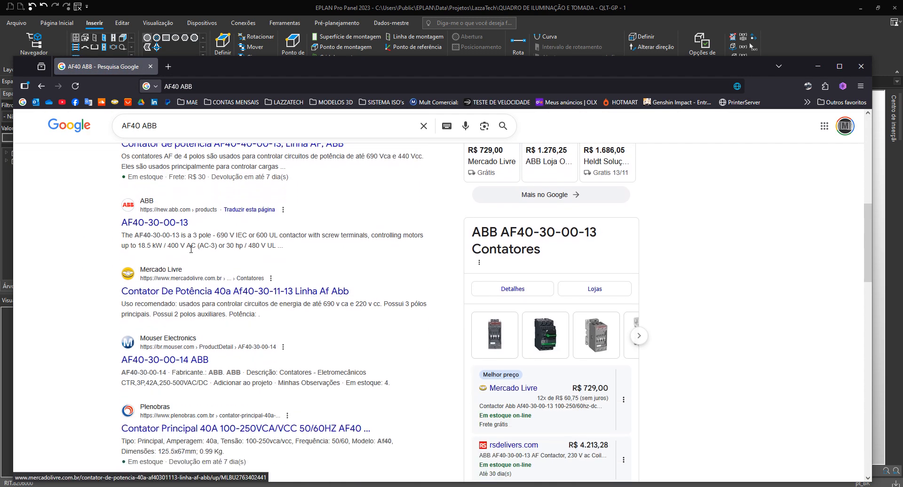
left_click(174, 224)
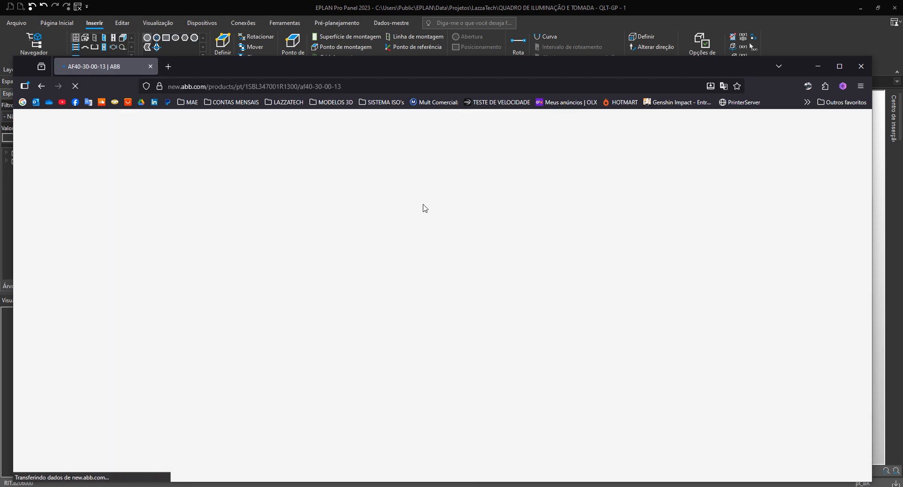
Step: Open the AF40-30-00-13 product photo in a separate tab and enlarge it to 200% to examine the terminals
scroll(227, 241, "down", 2)
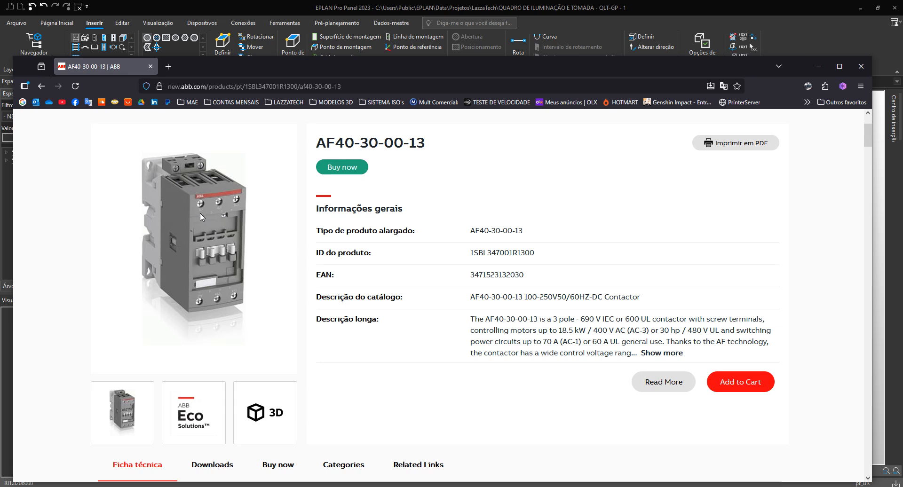
scroll(221, 219, "down", 3)
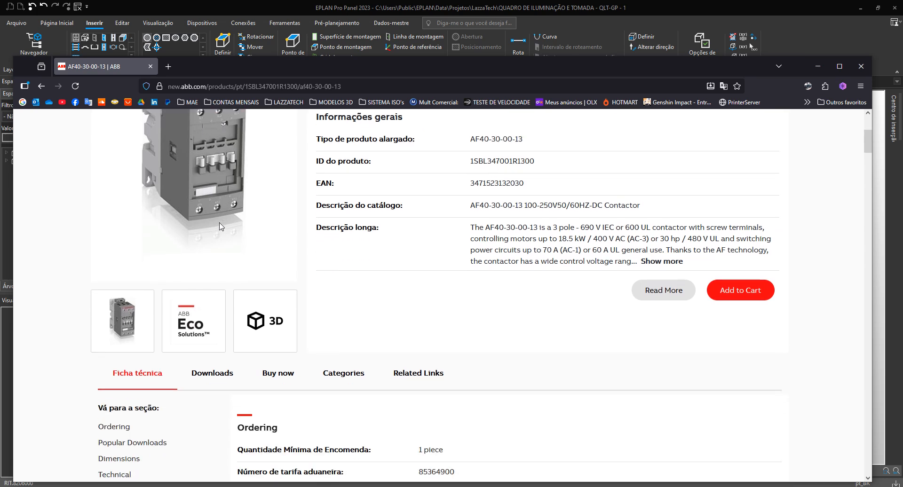
scroll(220, 222, "up", 3)
right_click(208, 207)
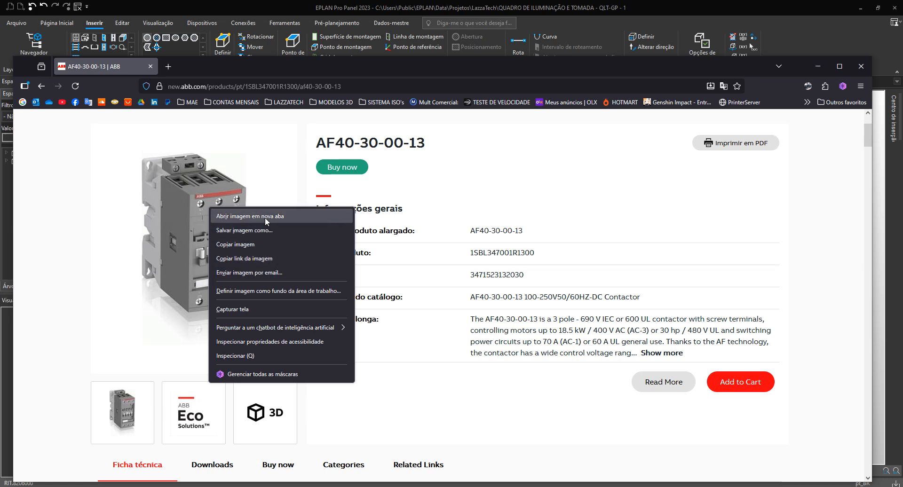
left_click(265, 218)
left_click(215, 71)
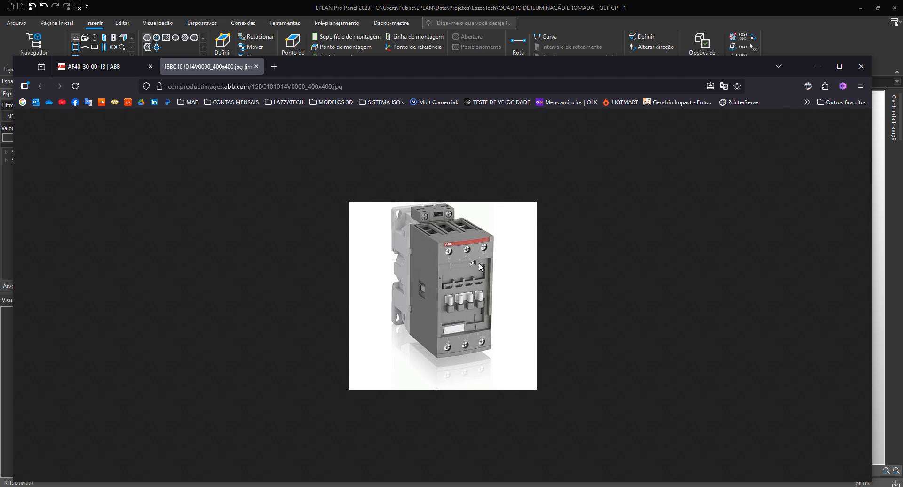
scroll(478, 258, "up", 6, "ctrl")
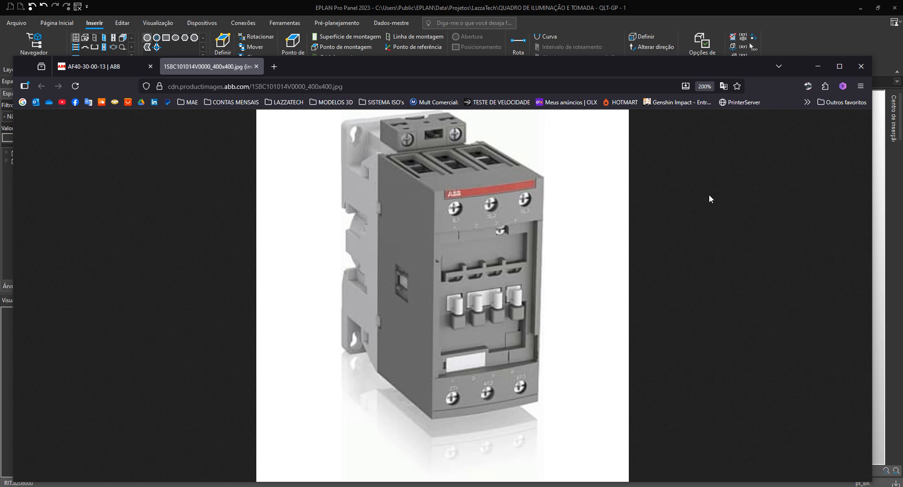
Step: Return to EPLAN and define a connection point on the terminal surface inside the contactor's first upper pole opening
left_click(827, 63)
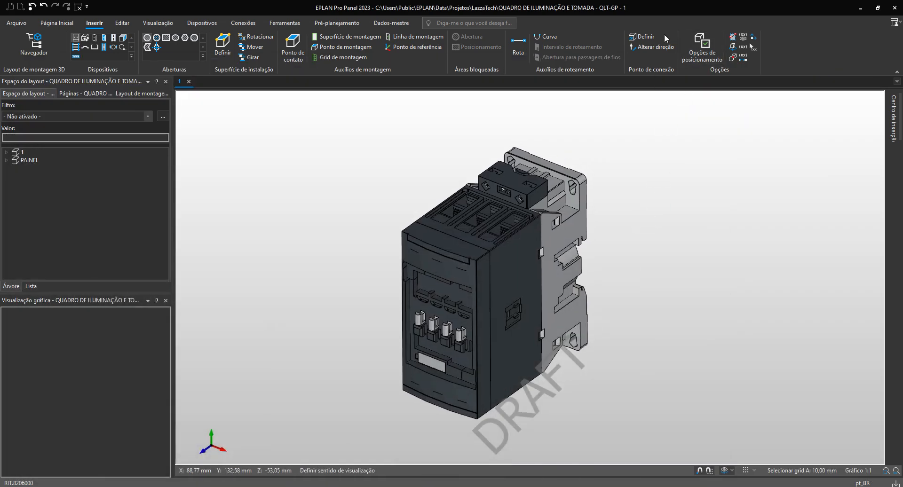
left_click(642, 37)
scroll(464, 193, "up", 1)
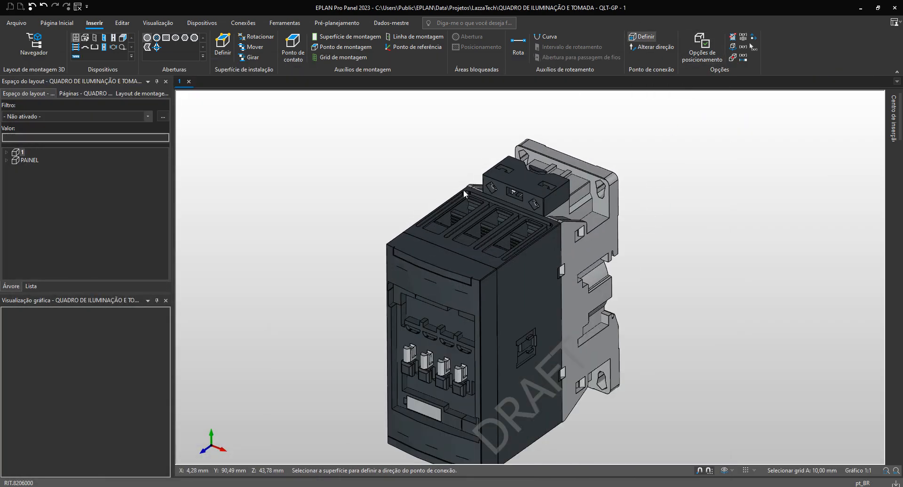
scroll(464, 193, "up", 1)
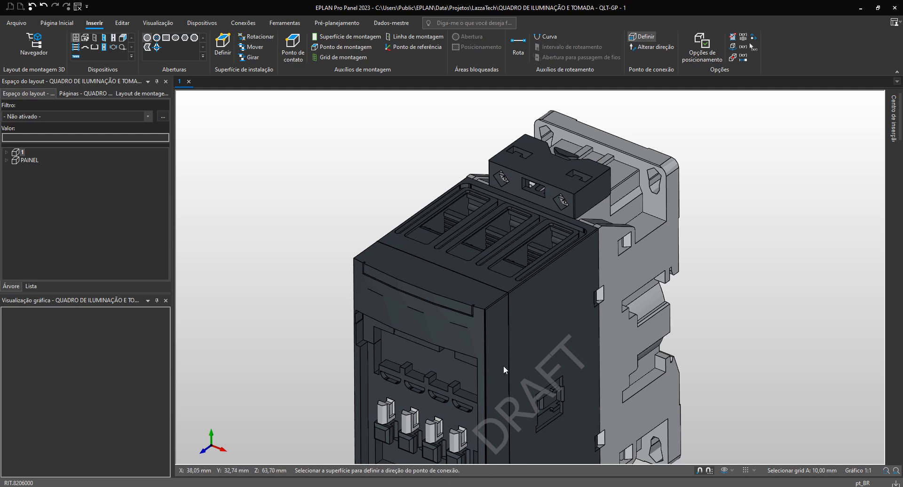
scroll(465, 227, "up", 2)
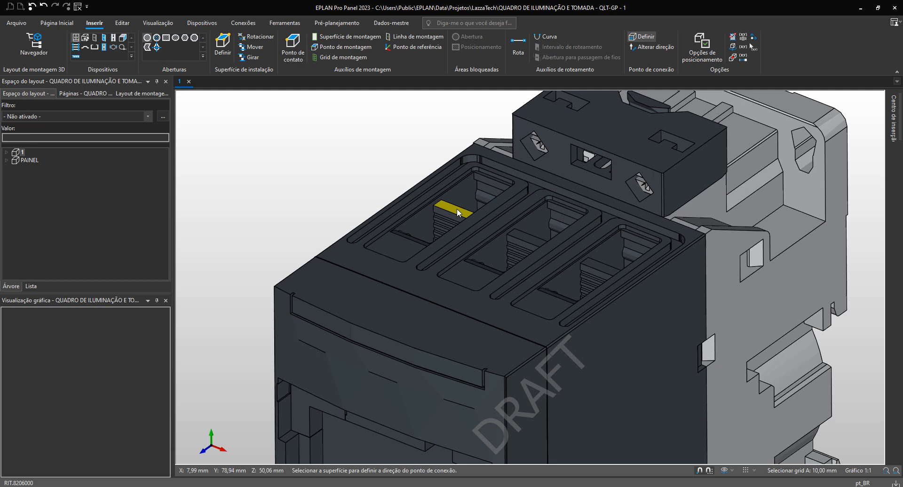
left_click(456, 209)
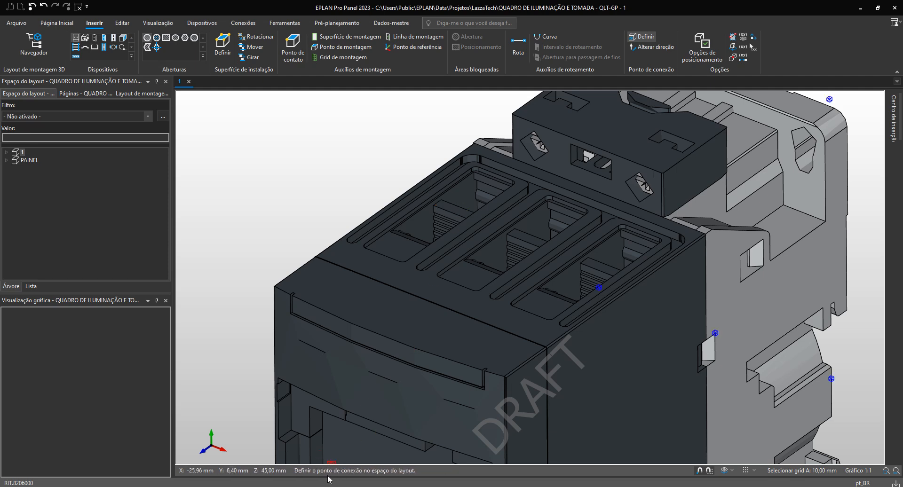
left_click(455, 215)
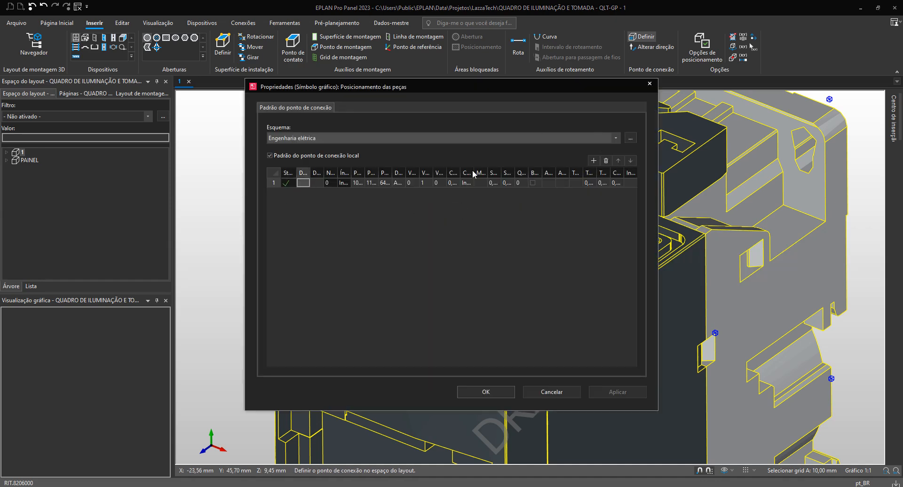
Step: Designate the first upper pole's connection point as 1L1, enlarging the properties dialog and widening the designation column
left_click_drag(245, 202, 121, 203)
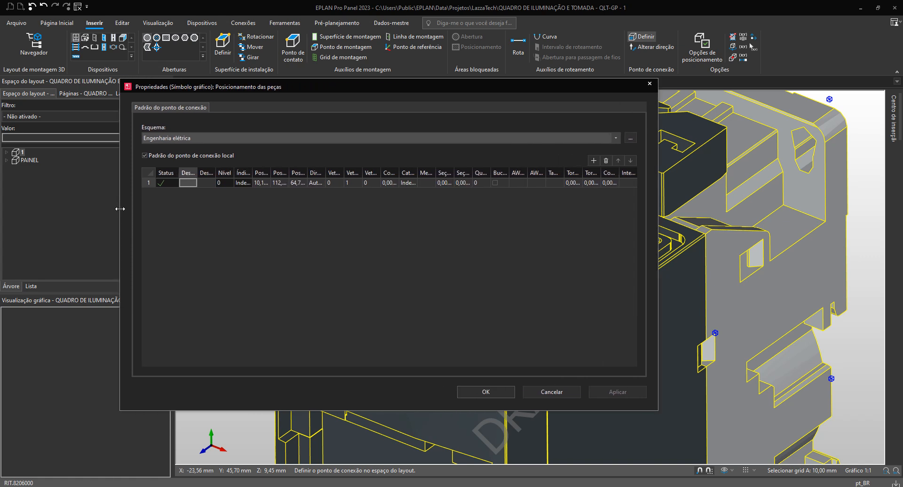
left_click_drag(655, 218, 819, 221)
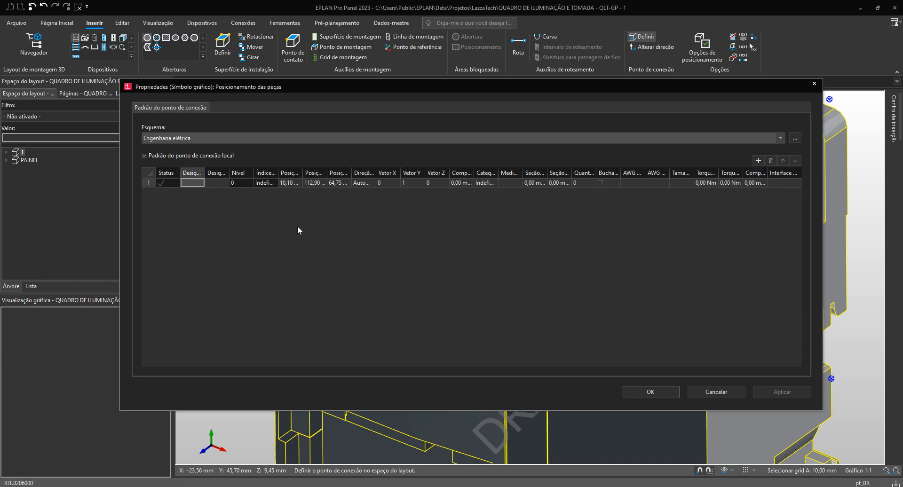
left_click_drag(204, 172, 334, 173)
key("Tab")
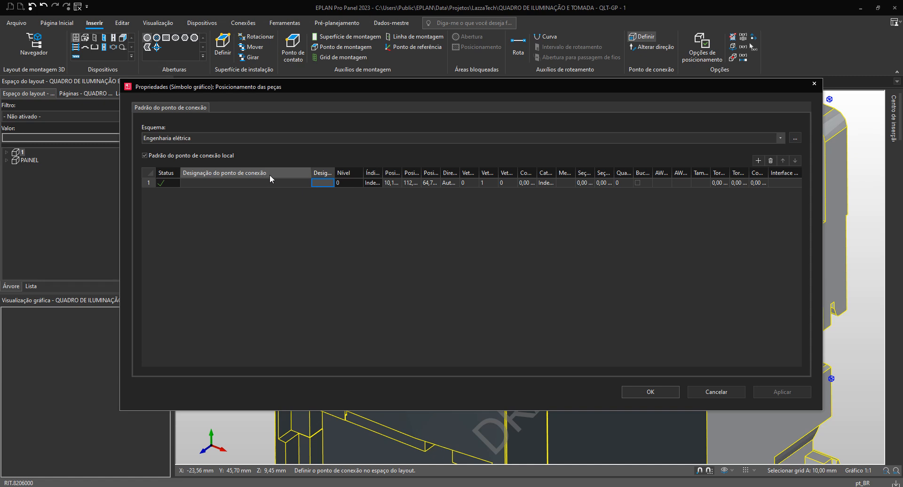
left_click(229, 182)
left_click(228, 182)
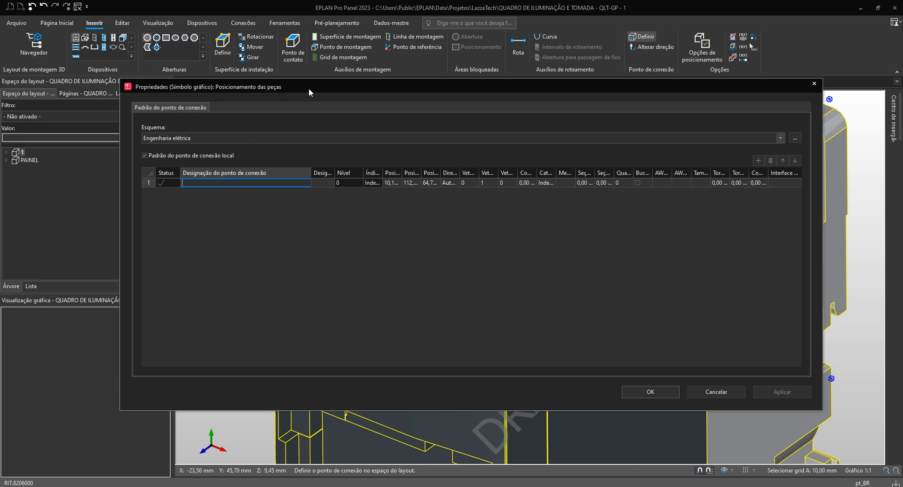
left_click_drag(308, 89, 311, 140)
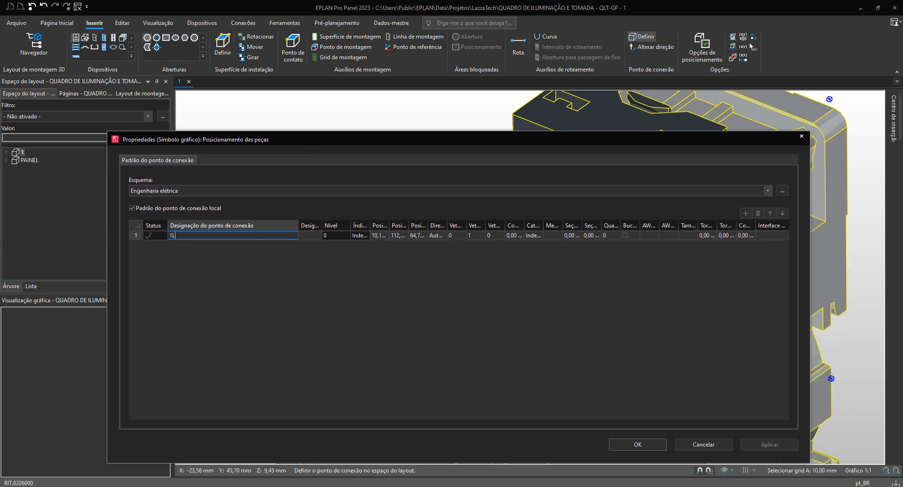
left_click(637, 444)
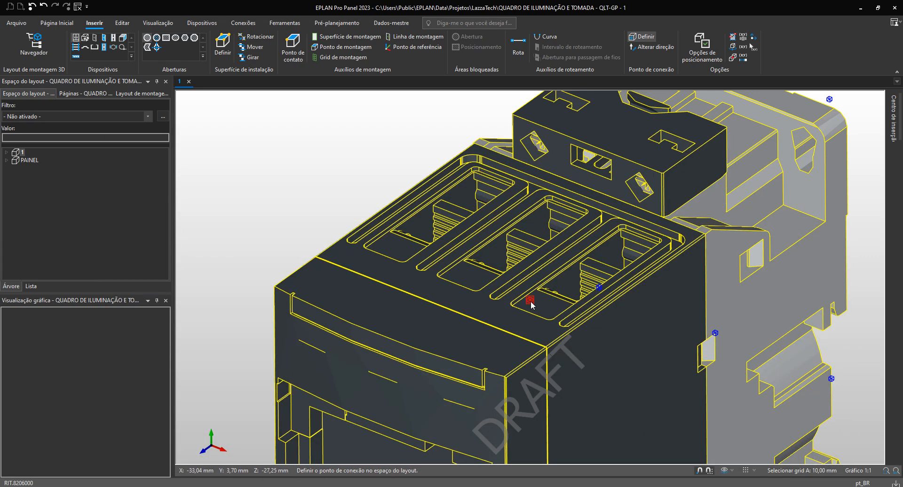
Step: Define a connection point in the contactor's middle upper pole opening and designate it 3L2
left_click(639, 113)
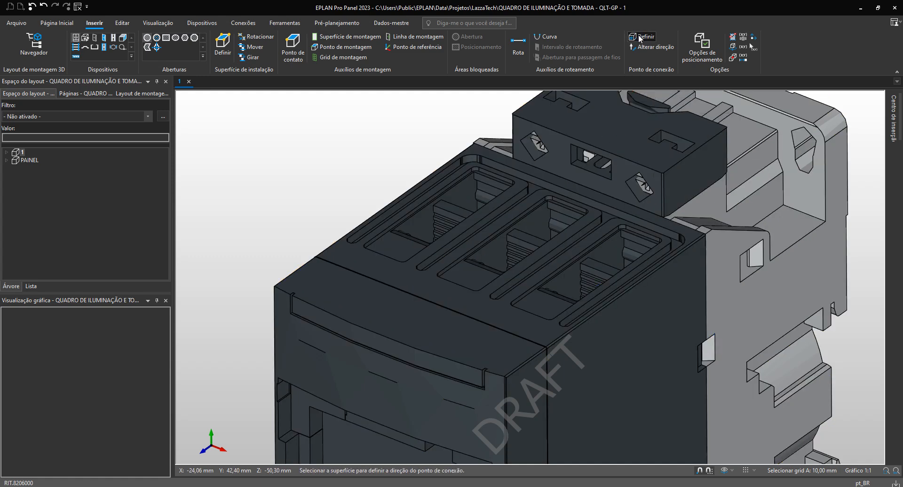
left_click(531, 243)
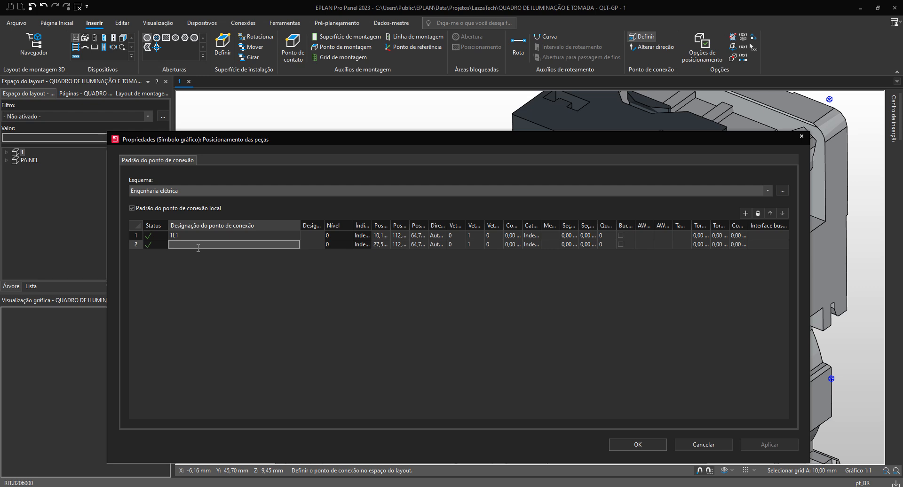
left_click(198, 245)
type("2L")
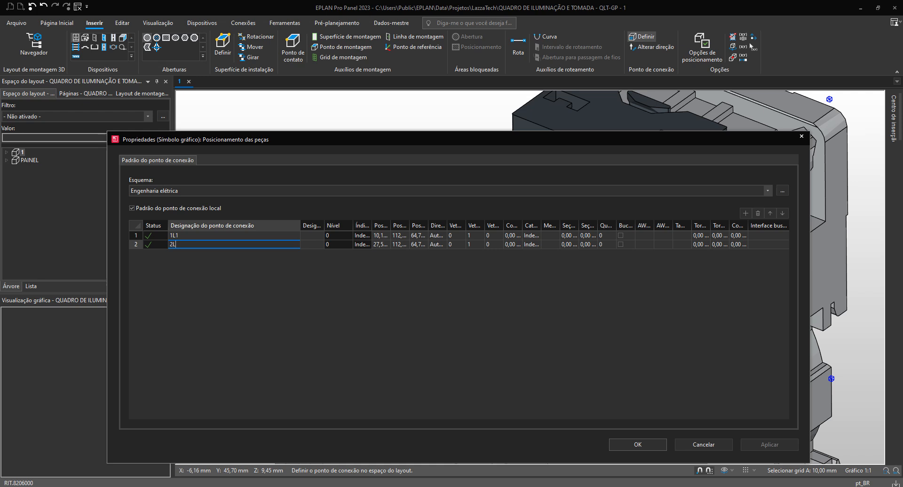
key("BackSpace")
key("BackSpace")
type("3L2")
left_click(616, 441)
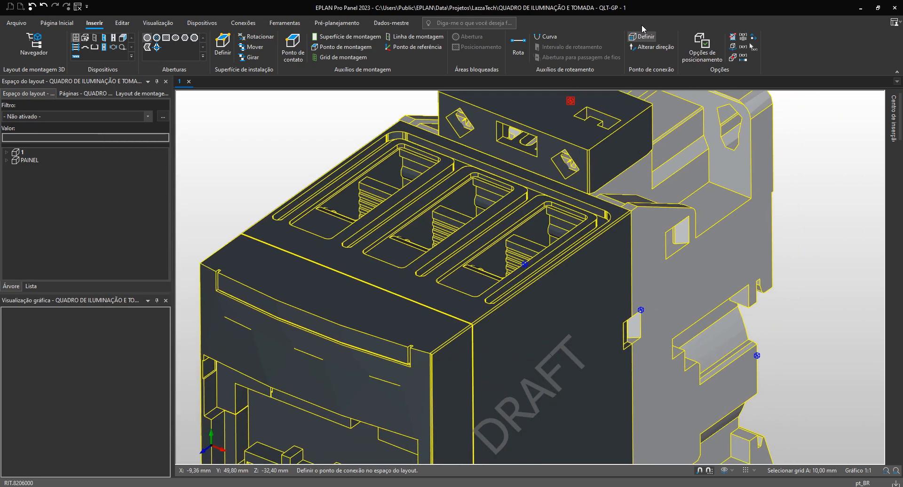
Step: Define a connection point in the contactor's third upper pole opening and designate it 5L3
left_click(642, 35)
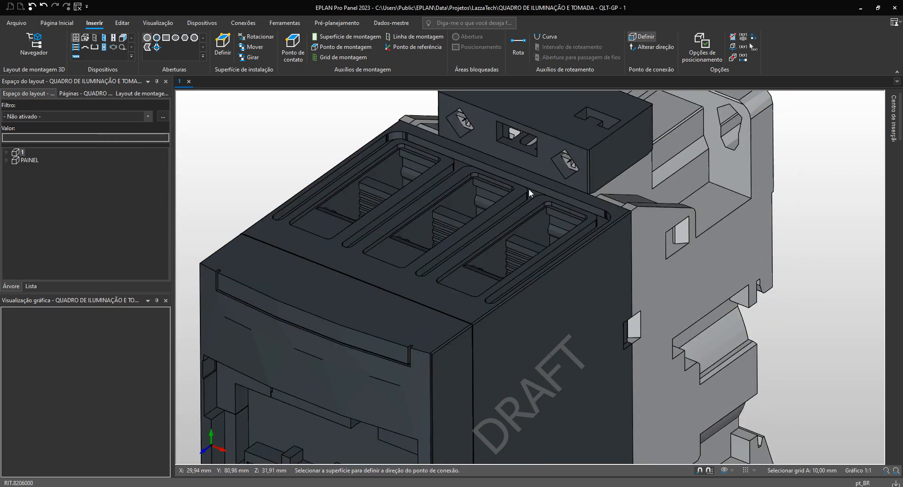
left_click(529, 244)
left_click(526, 249)
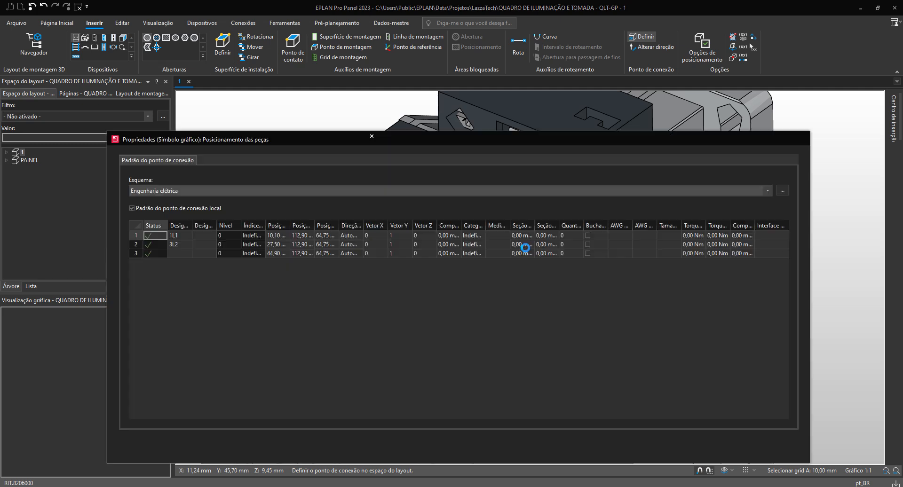
left_click(219, 253)
type("3L")
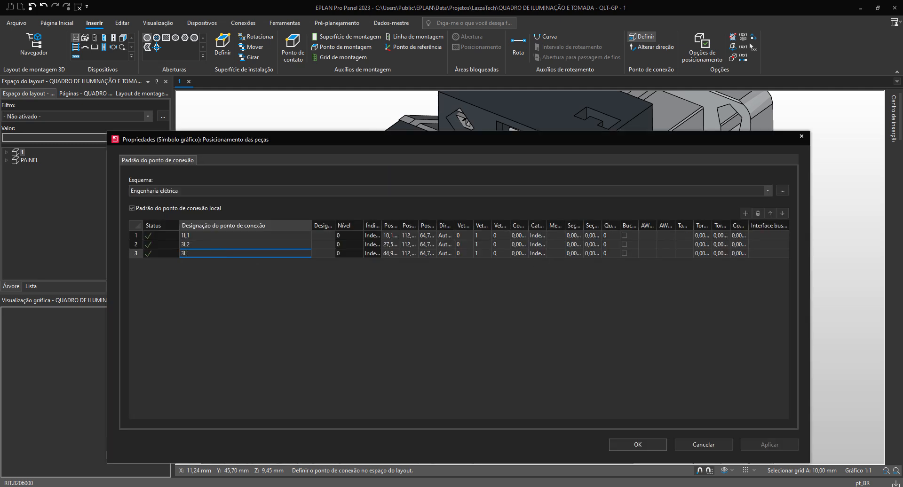
type("3")
key("BackSpace")
key("BackSpace")
key("BackSpace")
type("5L")
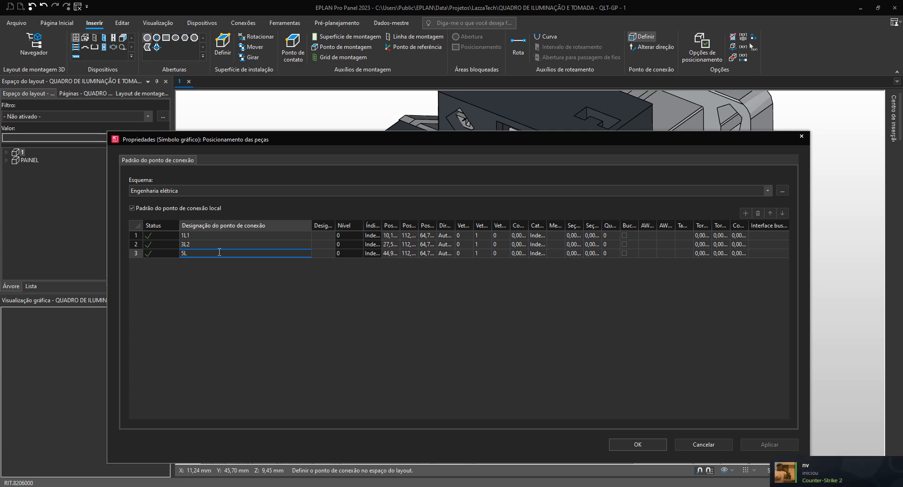
type("3")
left_click(640, 443)
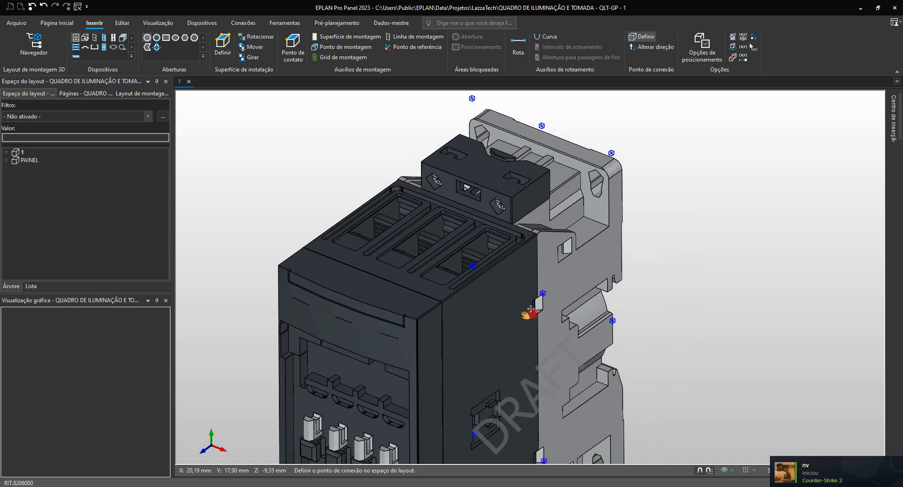
Step: Define a connection point in the first lower pole opening on the contactor's underside and designate it 2T1
left_click(724, 471)
scroll(504, 330, "down", 1)
left_click_drag(503, 329, 495, 255)
middle_click_drag(491, 331, 520, 239)
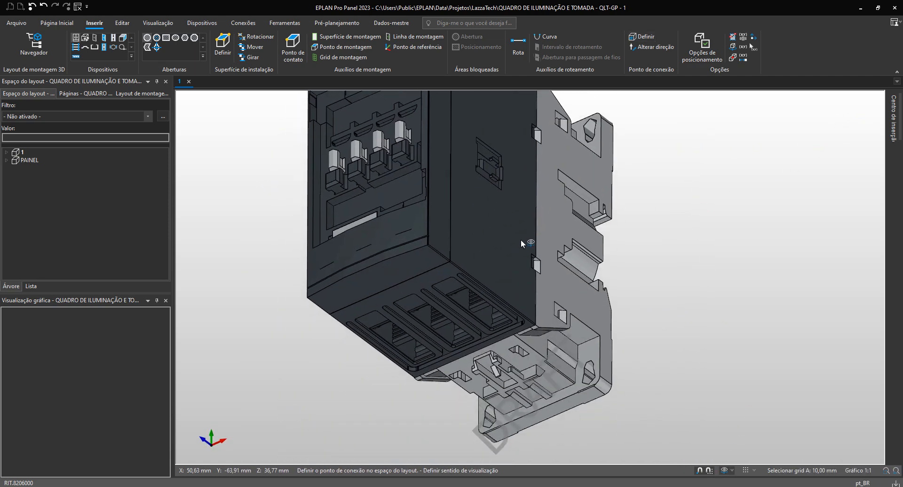
left_click(642, 36)
scroll(427, 328, "up", 3)
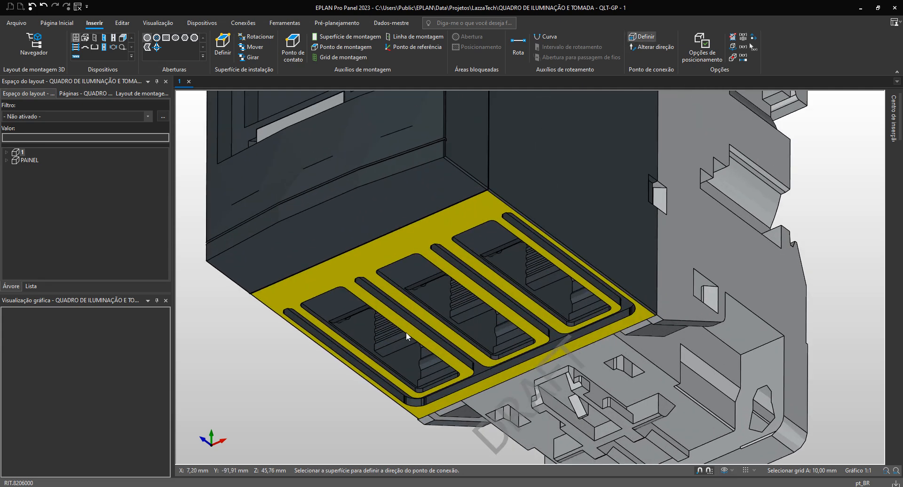
left_click(400, 346)
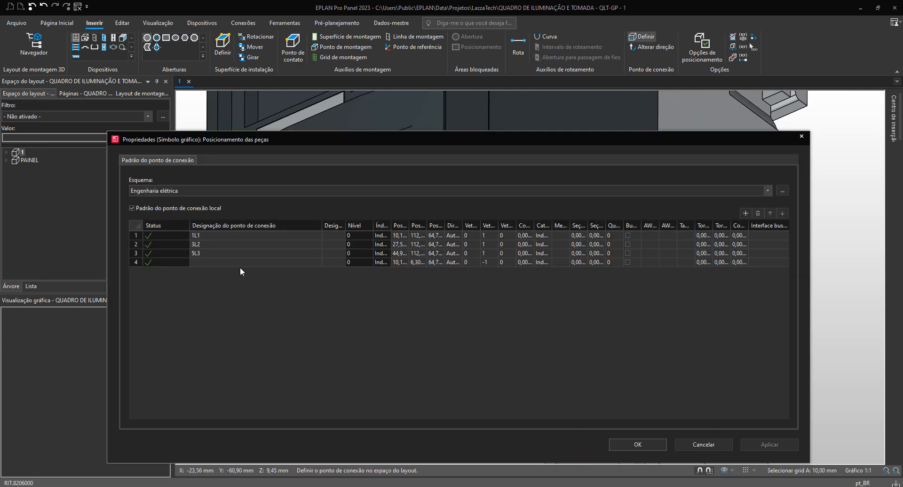
left_click(237, 262)
type("2")
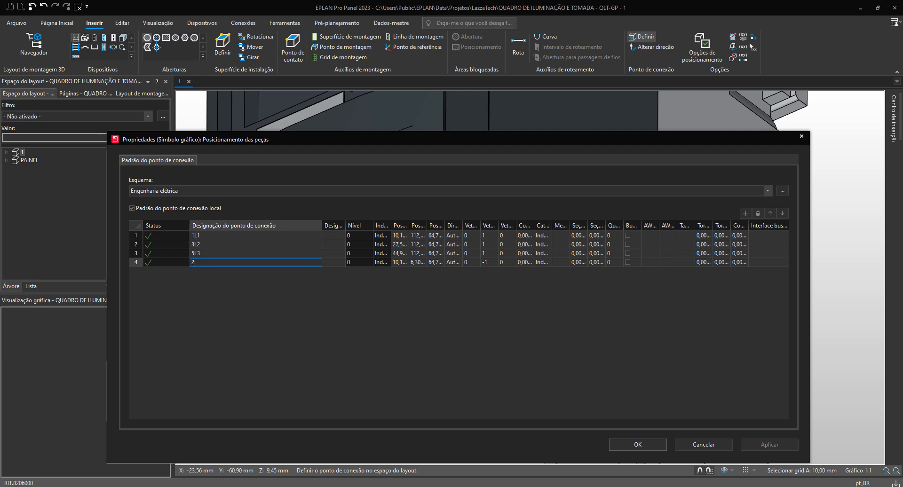
type("T1")
left_click(611, 441)
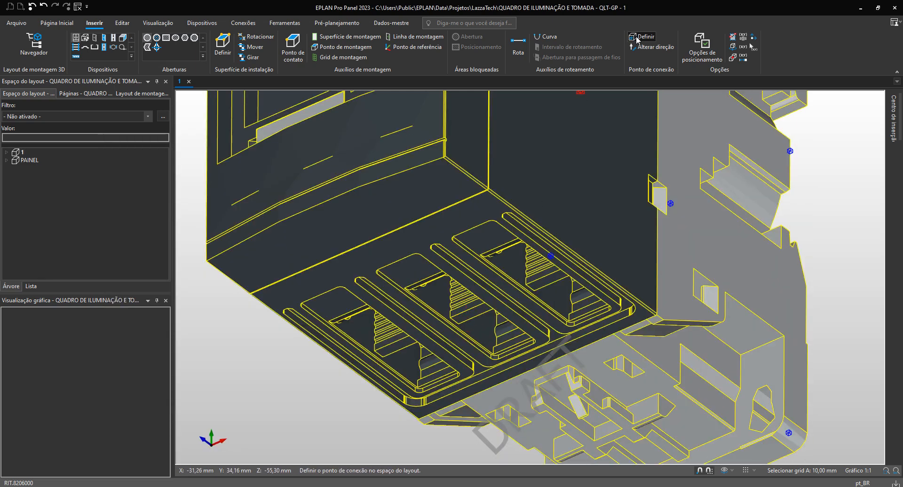
Step: Define a connection point in the contactor's middle lower pole opening and designate it 4T2
left_click(472, 309)
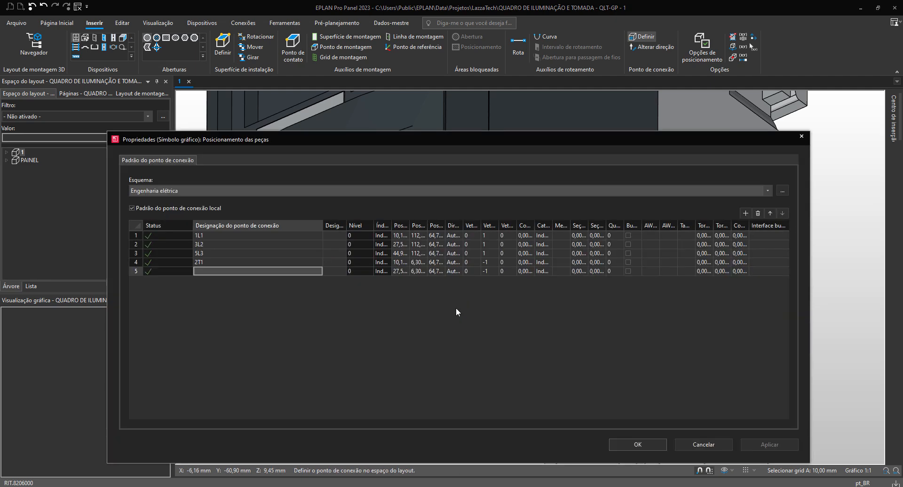
left_click(209, 270)
type("4T2")
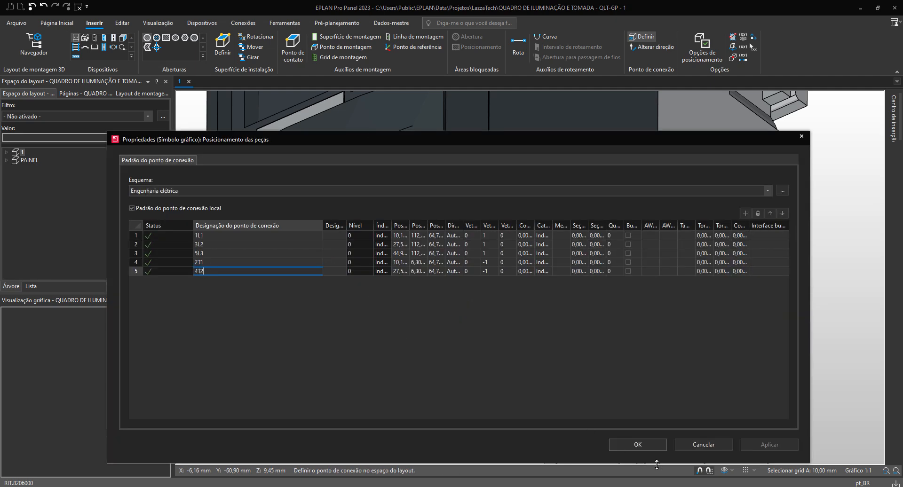
left_click(656, 447)
Step: Define a connection point in the contactor's third lower pole opening and designate it 6T3
left_click(653, 47)
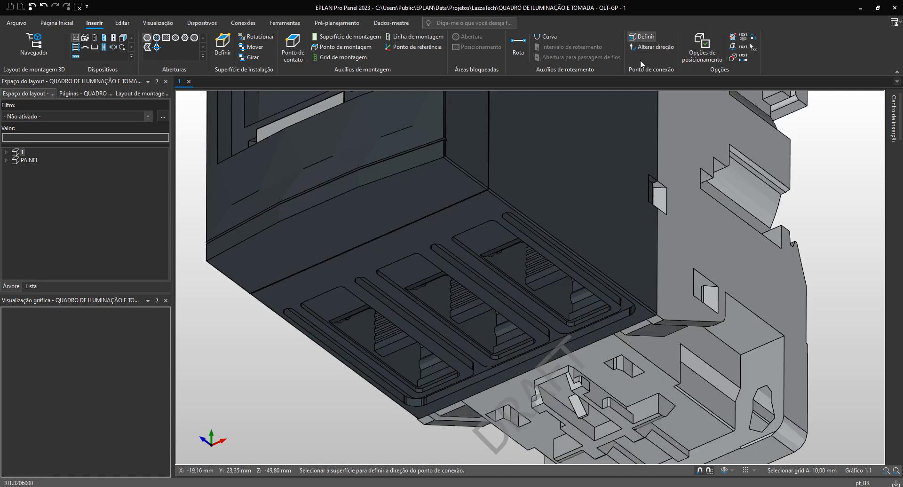
left_click(553, 279)
left_click(553, 276)
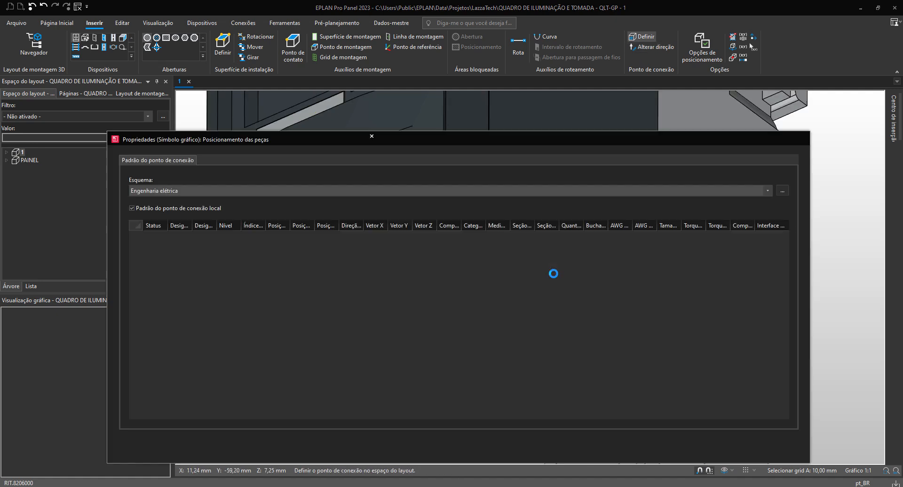
left_click(229, 276)
type("6T3")
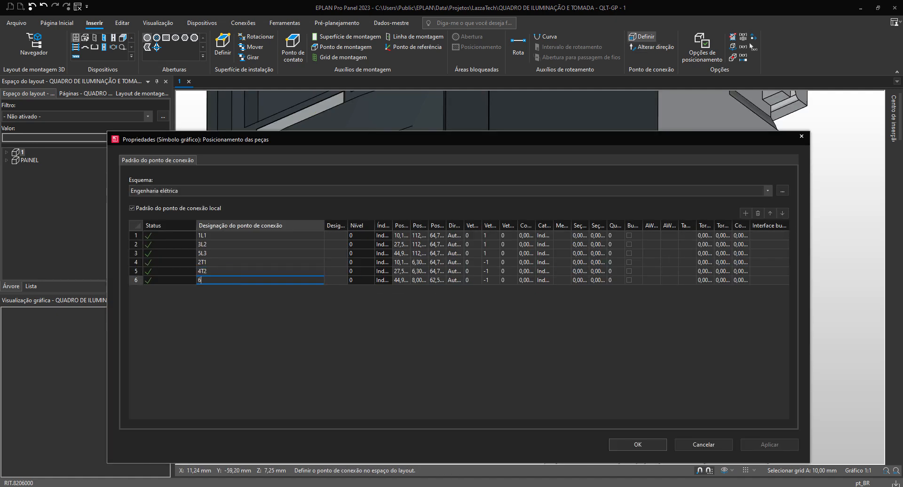
left_click(641, 443)
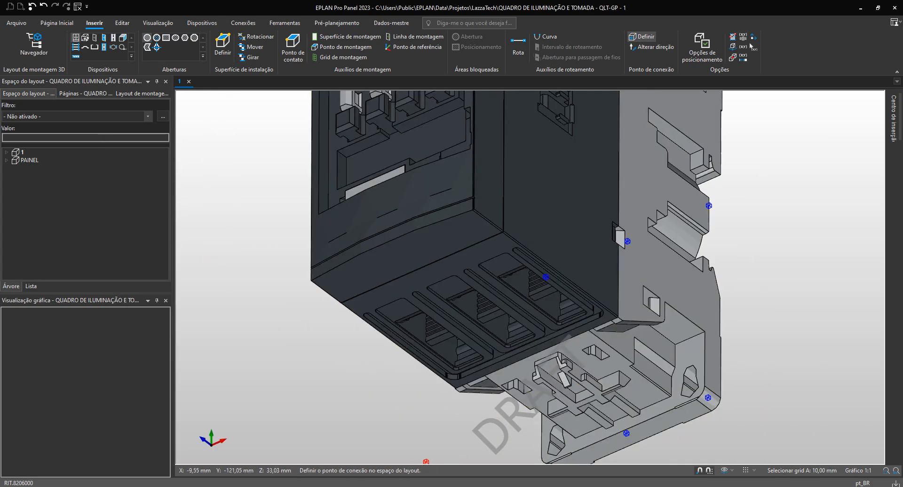
Step: Switch to Firefox to check the terminals in the AF40 product photo, and return to the contactor model in EPLAN
key("alt+Tab")
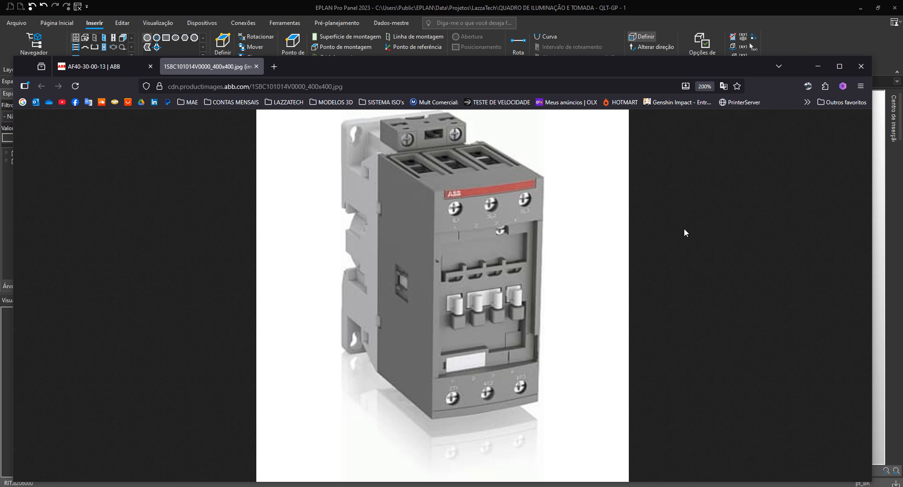
left_click(814, 69)
scroll(583, 282, "down", 1)
middle_click_drag(607, 254, 515, 328)
scroll(519, 326, "down", 2)
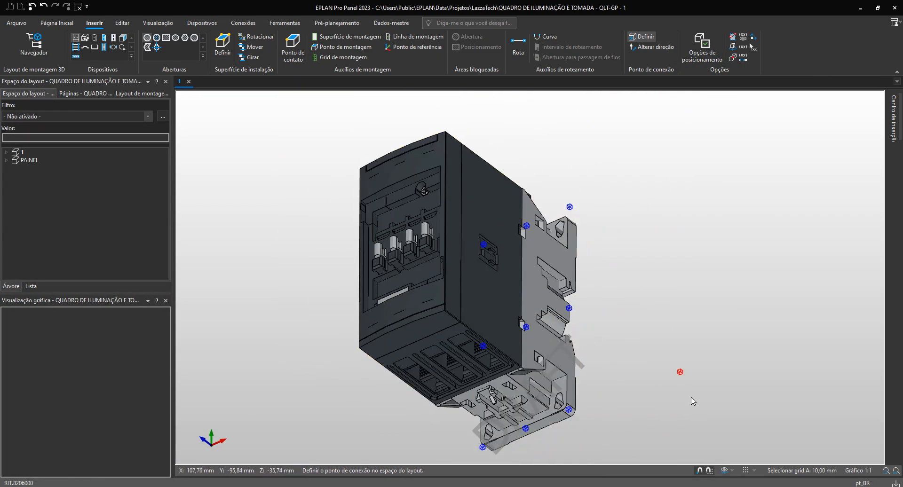
Step: Define a connection point at the first opening of the upper coil terminal block and designate it A1
left_click(569, 308)
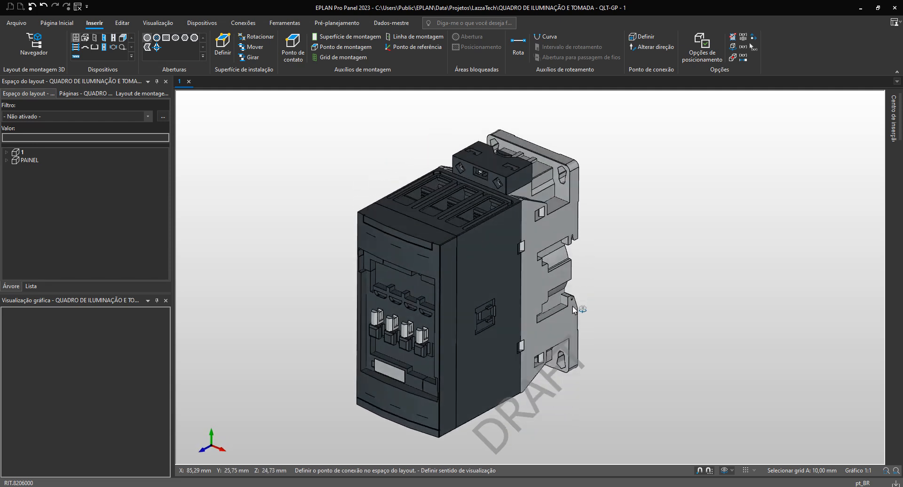
scroll(483, 162, "up", 3)
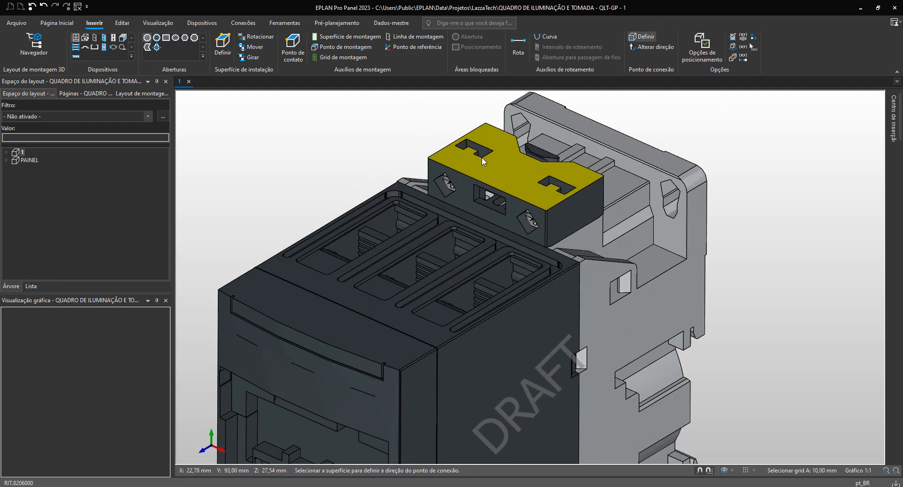
left_click(480, 149)
left_click(480, 149)
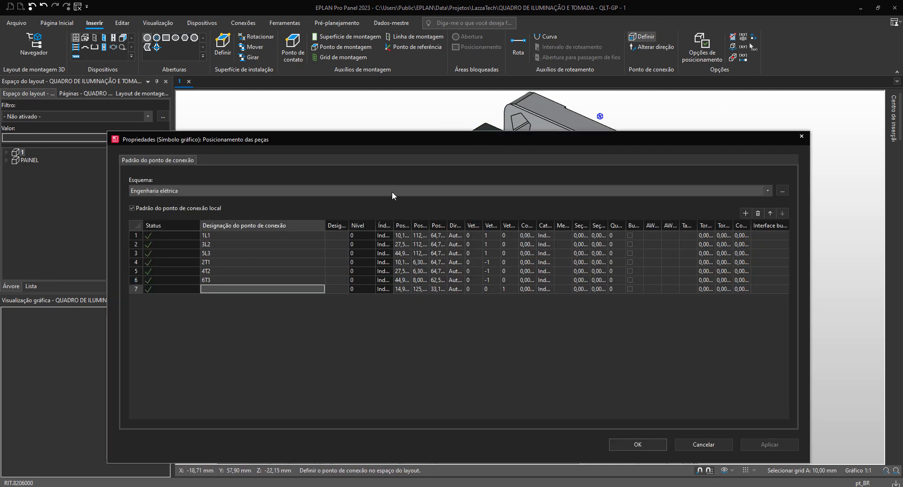
left_click(225, 287)
type("A1")
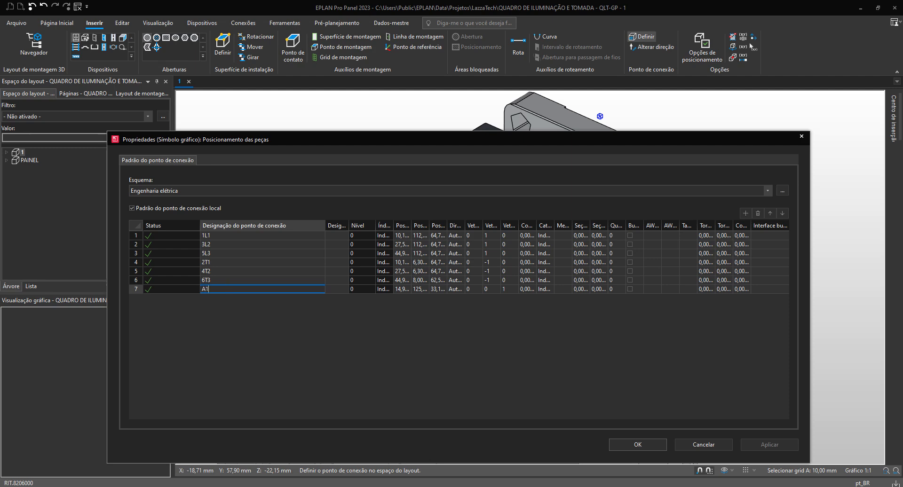
key("Return")
key("Return")
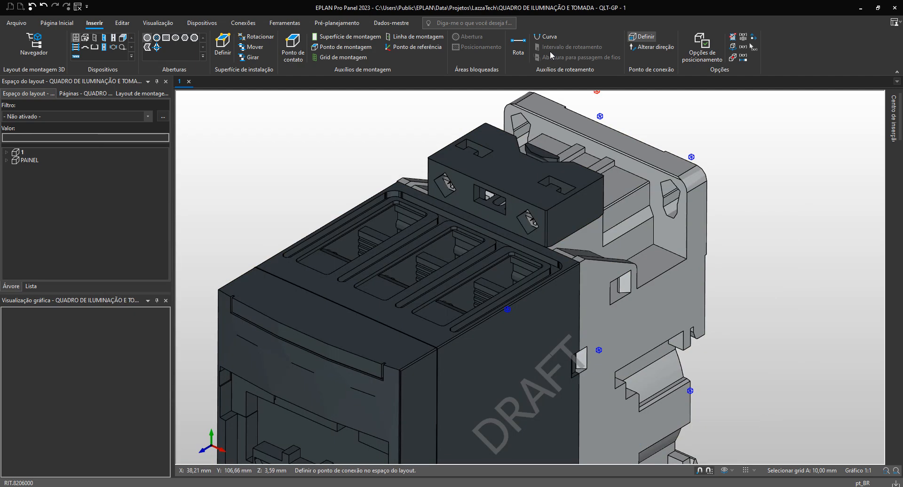
Step: Define a connection point at the second opening of the upper coil terminal block and designate it A2
left_click(564, 186)
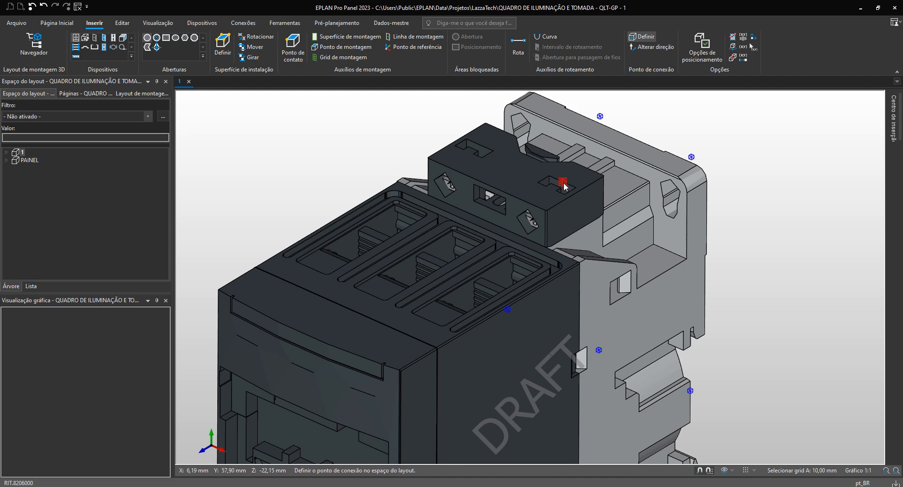
left_click(564, 185)
type("A2")
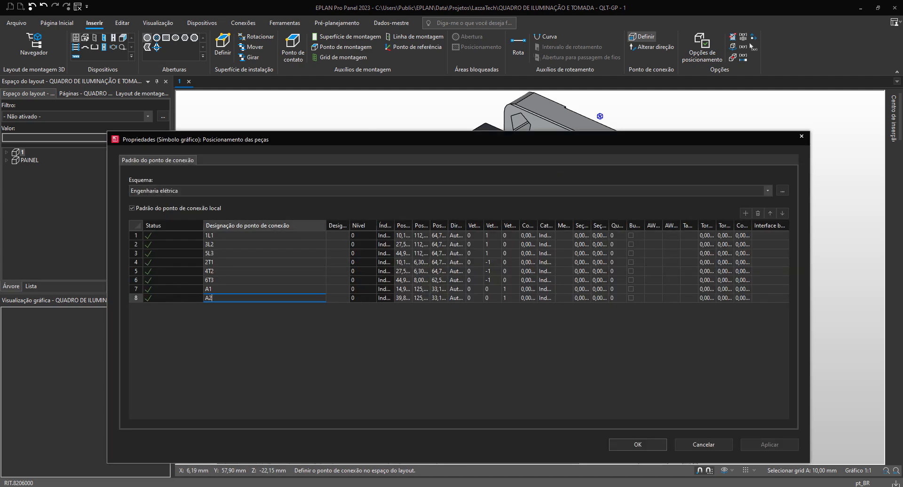
key("Return")
key("Return")
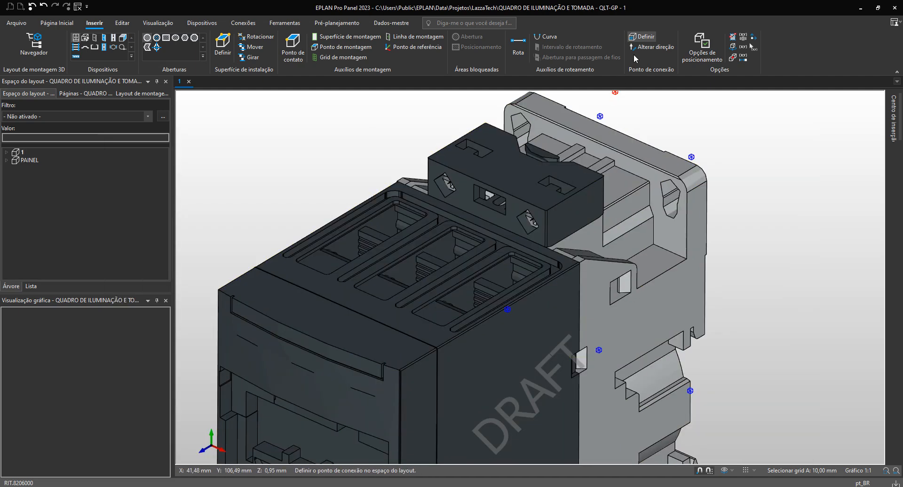
key("Escape")
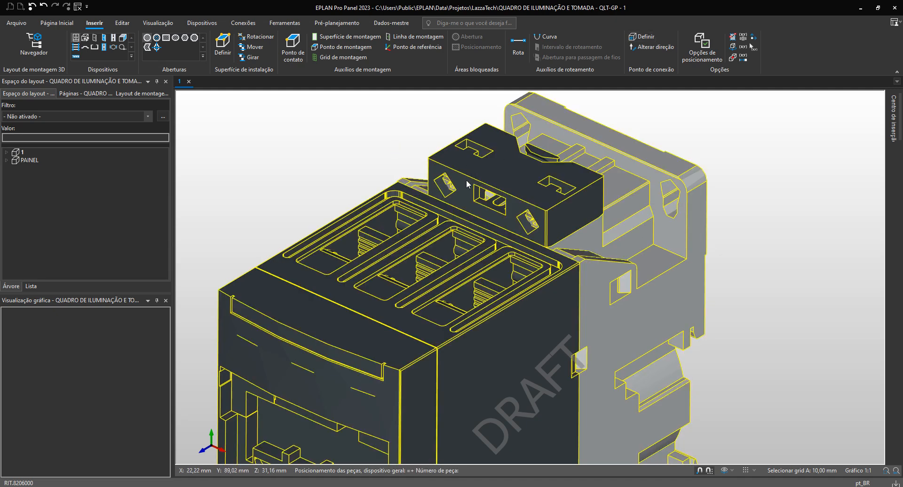
Step: Open the contactor's connection point pattern in its placement properties and fit the column widths to their contents
scroll(503, 217, "down", 3)
scroll(611, 225, "down", 3)
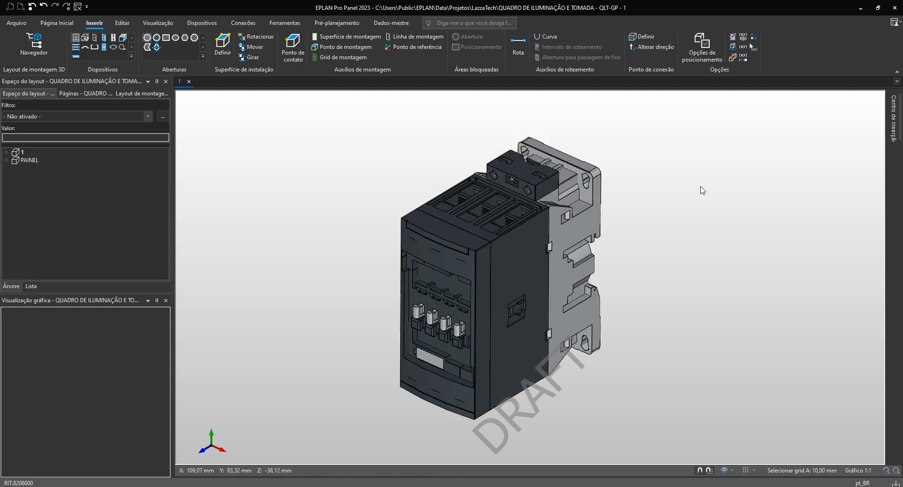
double_click(570, 216)
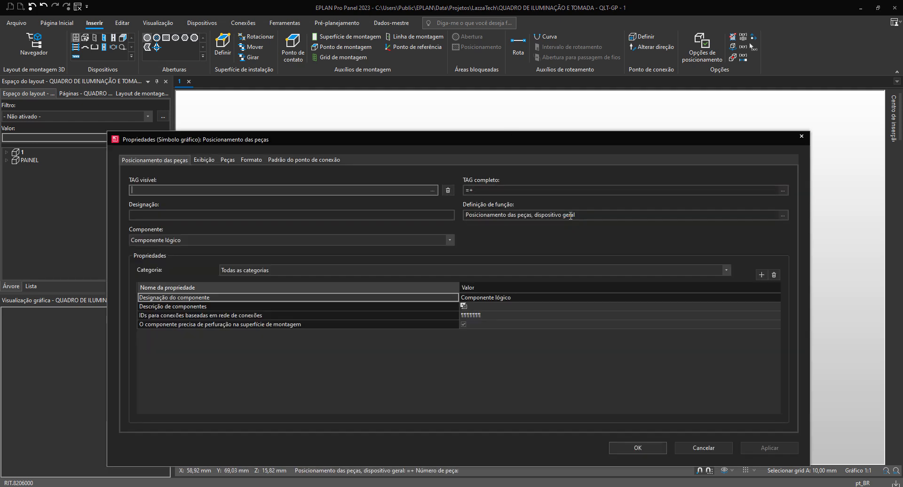
left_click(801, 136)
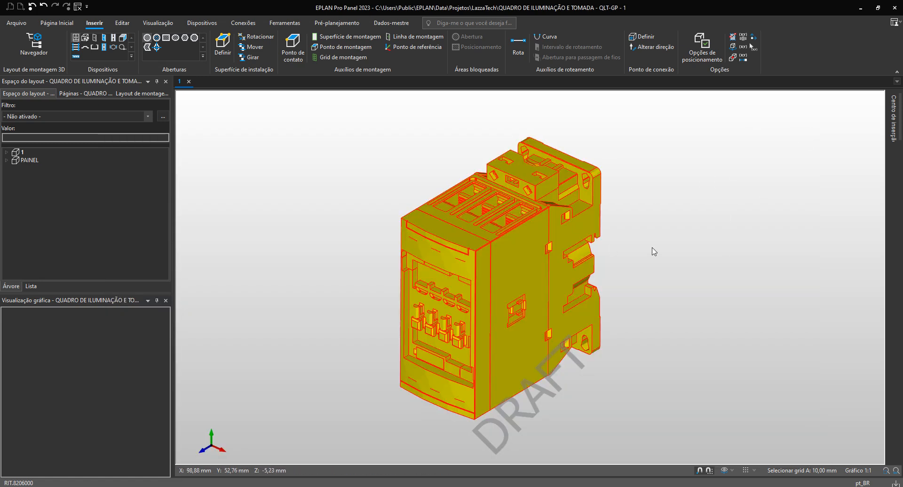
right_click(553, 230)
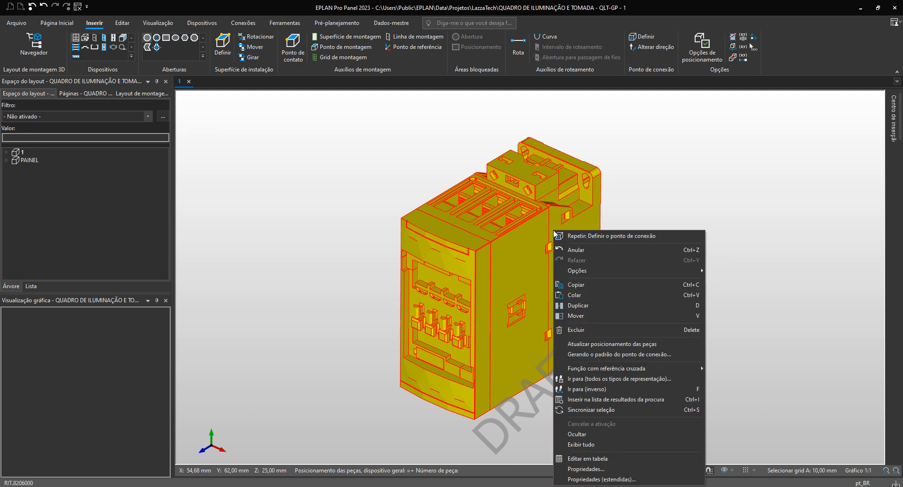
left_click(584, 471)
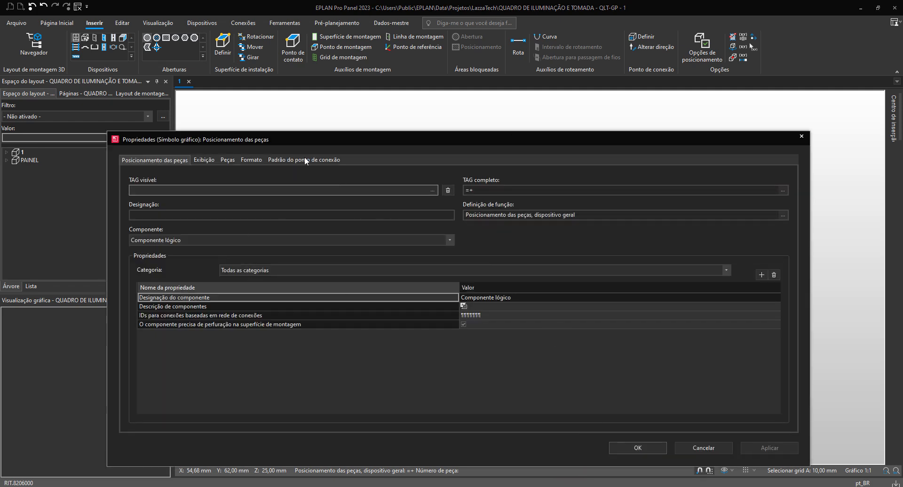
left_click(317, 160)
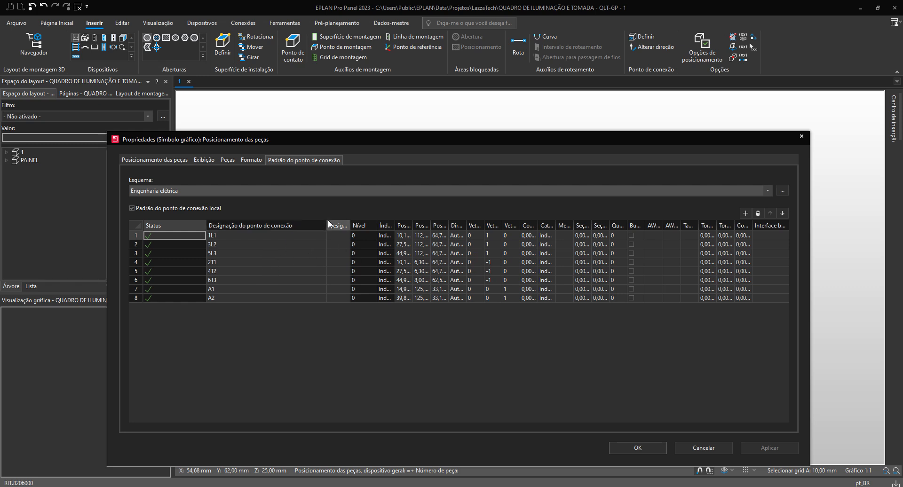
left_click_drag(326, 223, 301, 224)
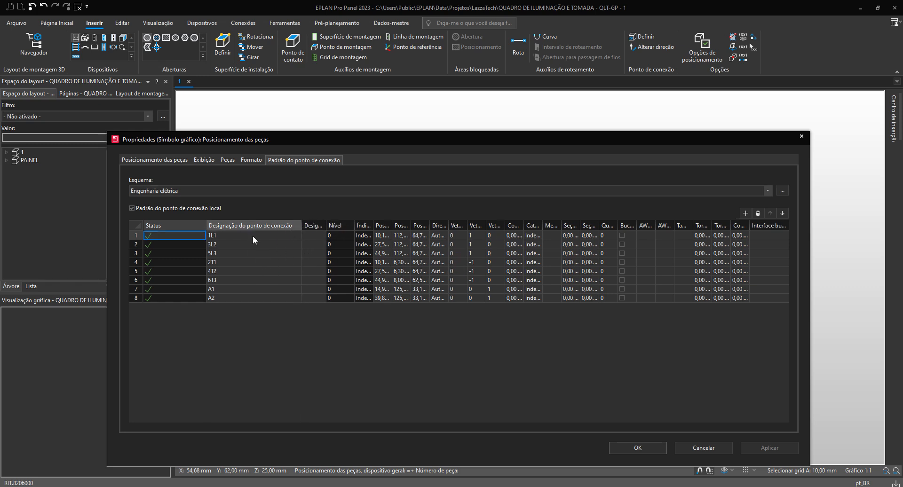
right_click(390, 226)
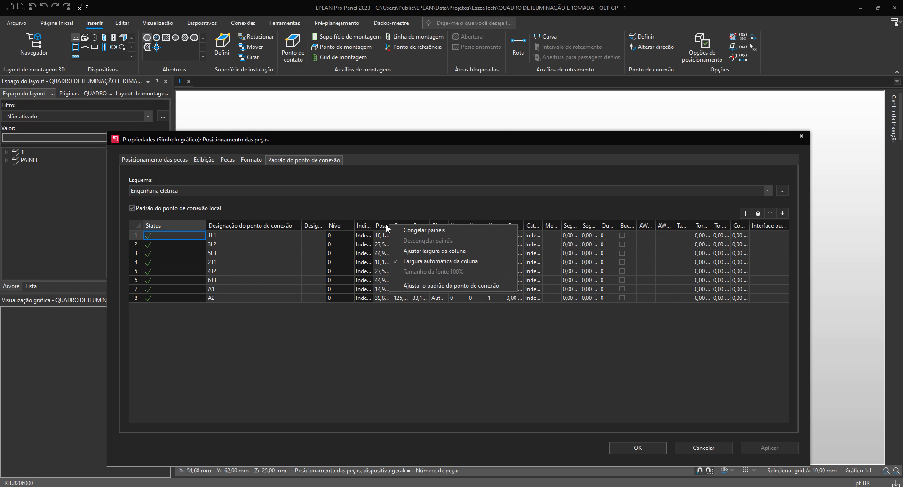
left_click(443, 252)
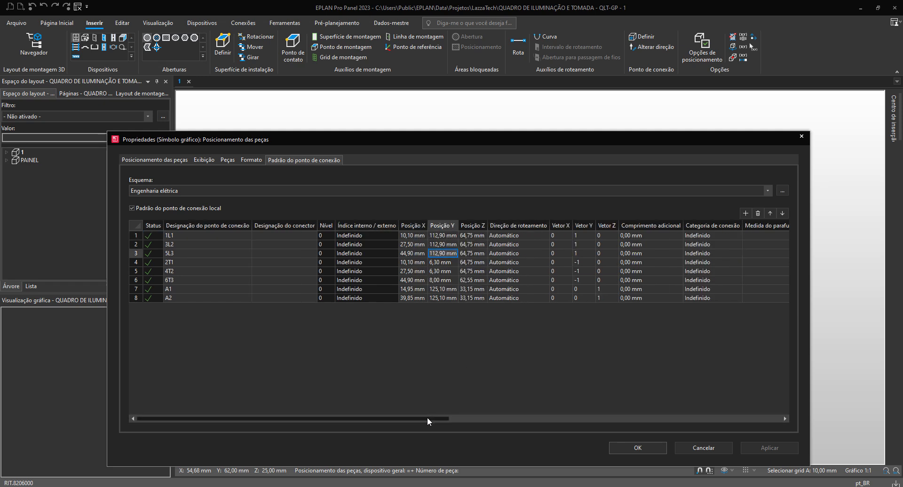
Step: Examine the designations, positions, routing directions, vectors, tip sizes, tightening torques and stripping lengths of the contactor's connection points
left_click_drag(209, 236, 203, 301)
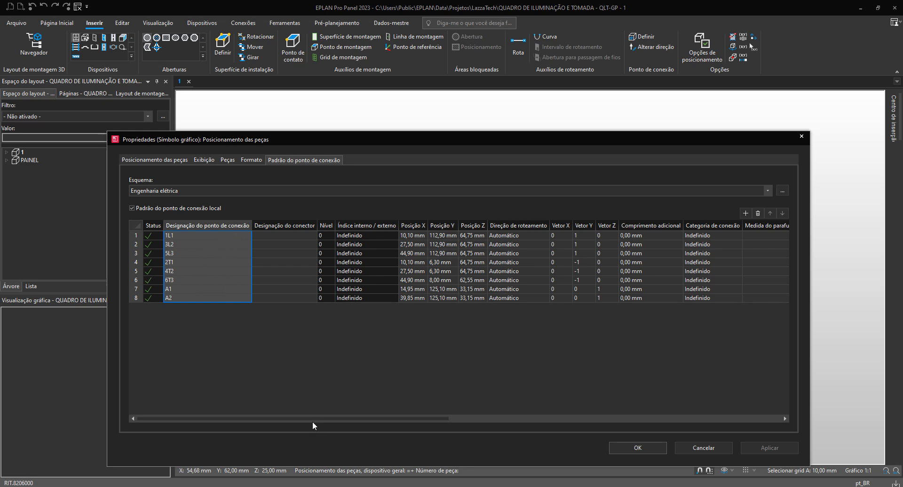
scroll(332, 419, "right", 3)
left_click_drag(339, 226, 426, 288)
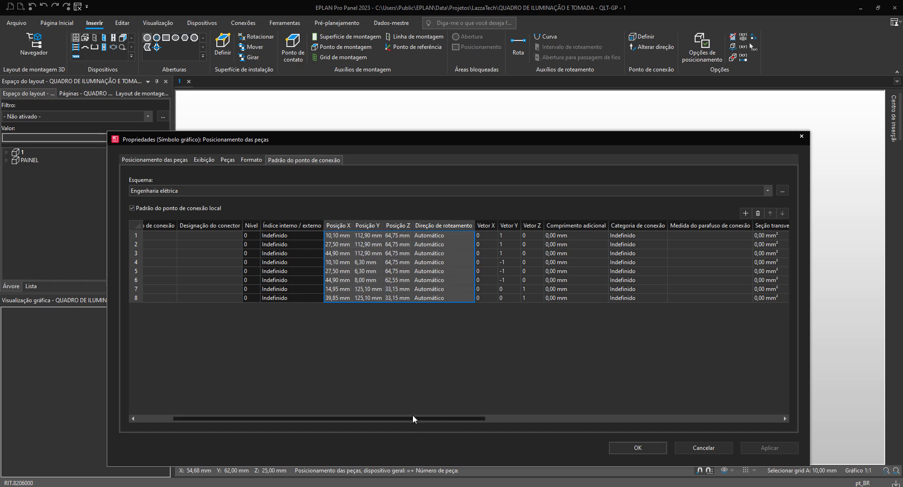
left_click_drag(415, 418, 474, 419)
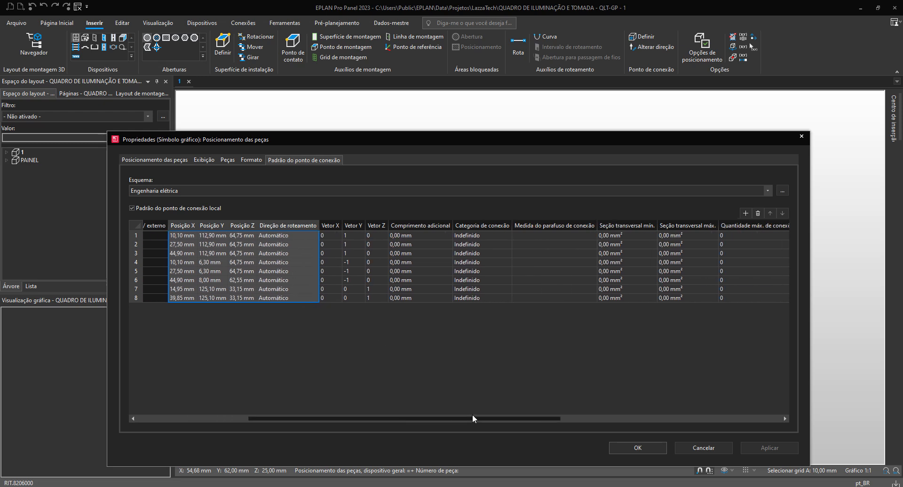
left_click_drag(329, 235, 378, 297)
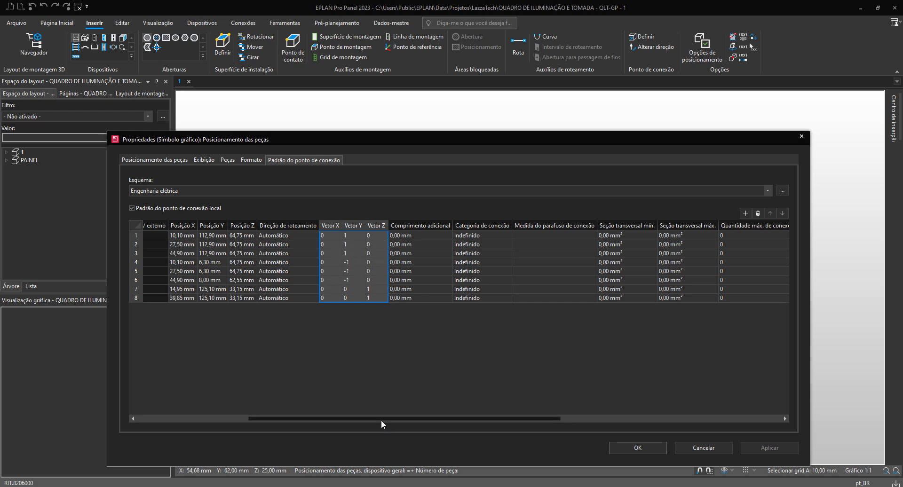
left_click_drag(390, 422, 588, 422)
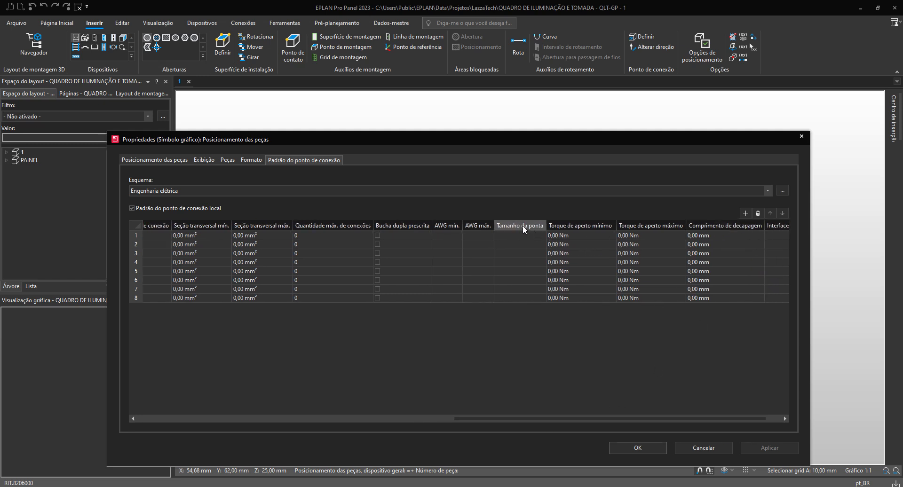
left_click_drag(528, 231, 713, 298)
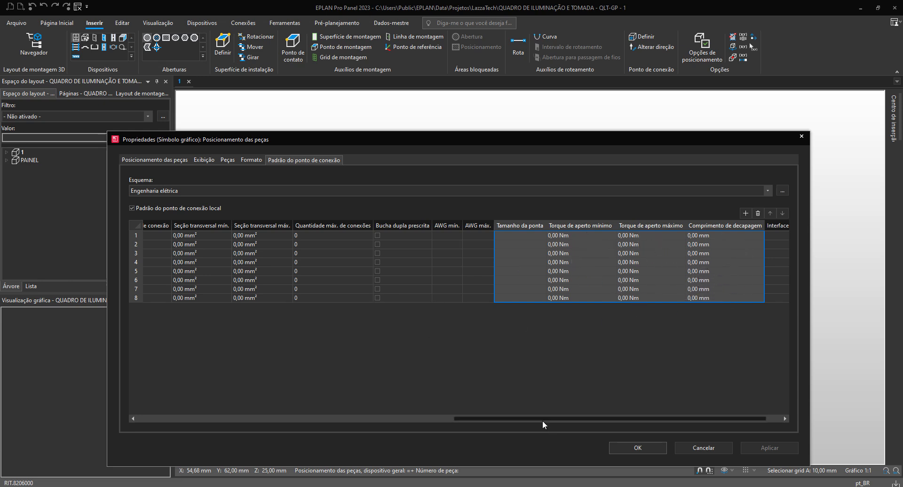
Step: Review the designation, position and vector columns of the connection point pattern again, and close the properties without changes
left_click_drag(541, 418, 366, 419)
left_click_drag(425, 419, 291, 419)
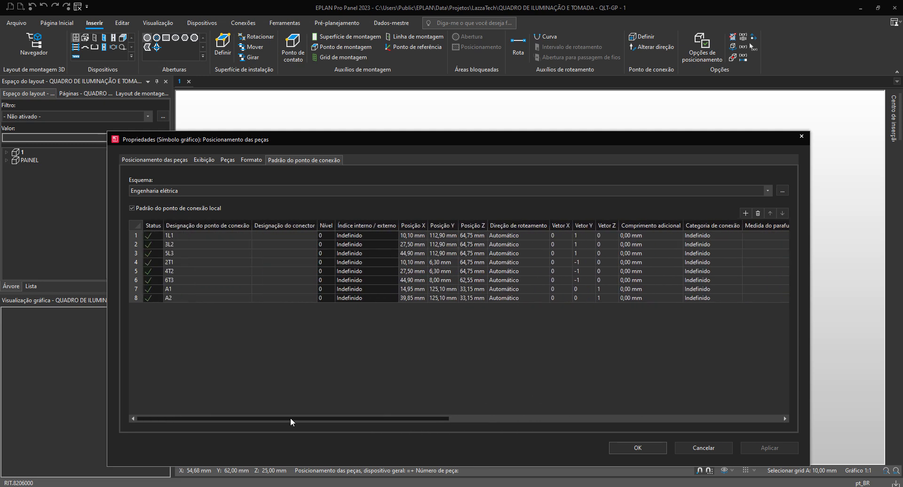
left_click_drag(213, 235, 207, 300)
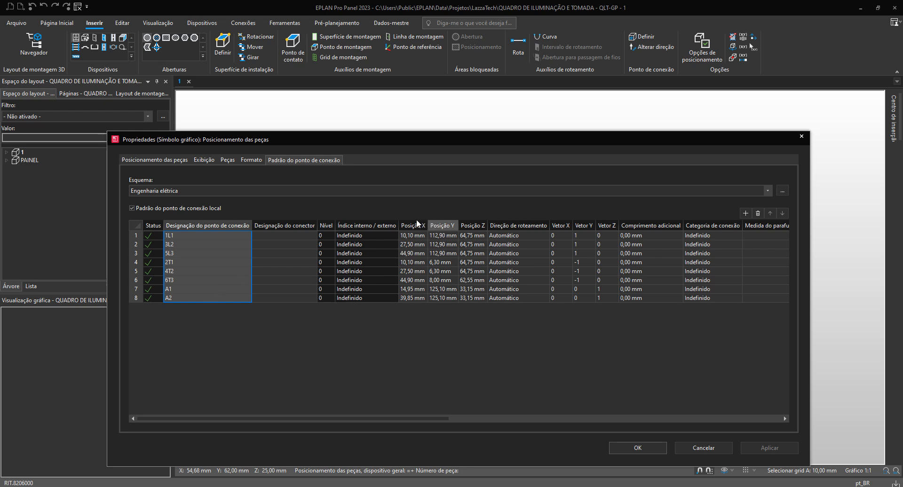
left_click_drag(413, 235, 599, 298)
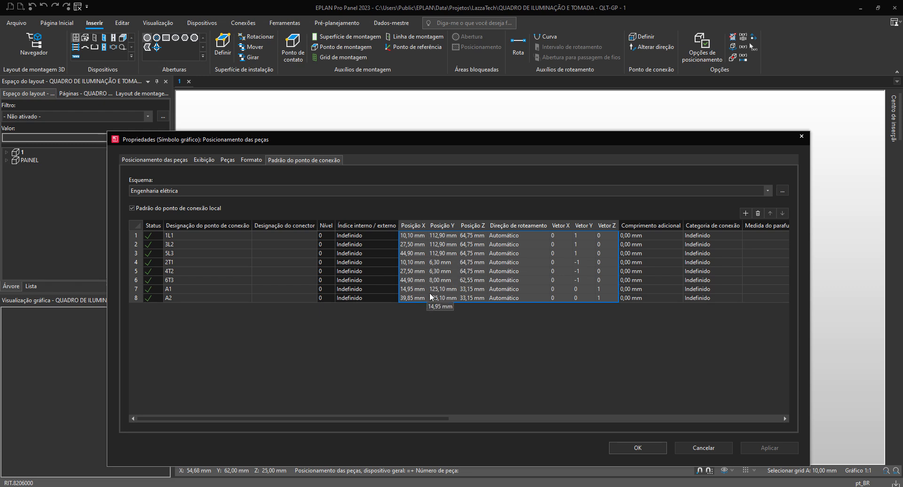
left_click_drag(470, 148, 540, 93)
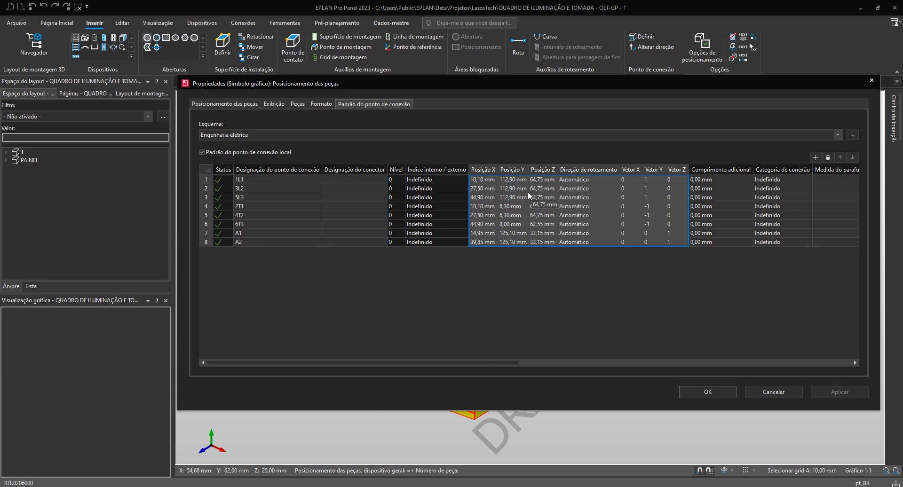
left_click_drag(559, 92, 510, 129)
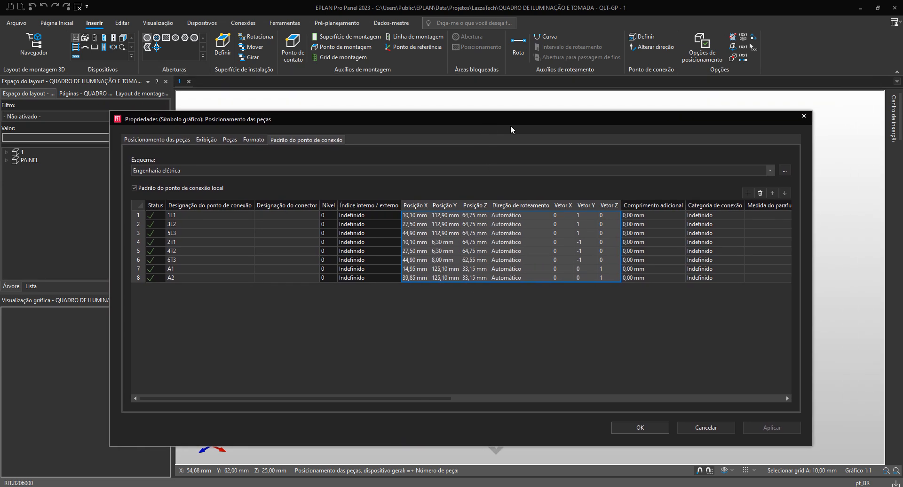
left_click(803, 118)
left_click(725, 187)
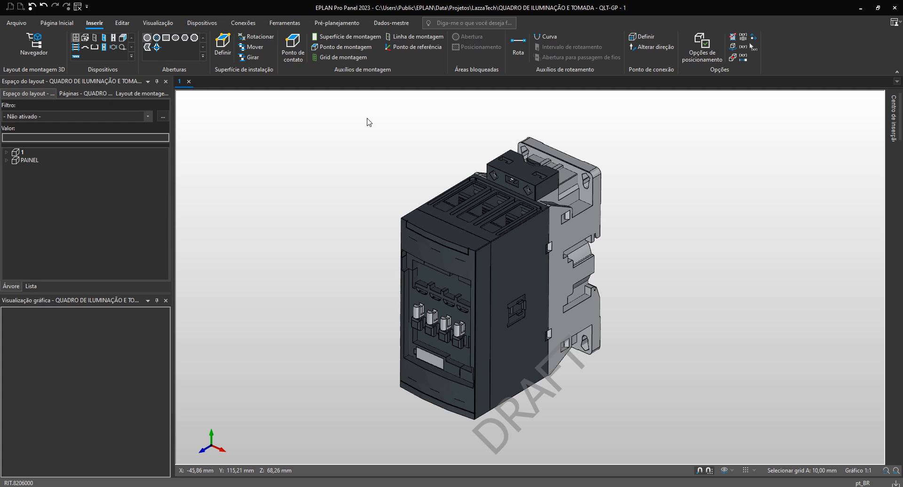
Step: Display the connection point designations and connection point directions on the contactor model
left_click(151, 23)
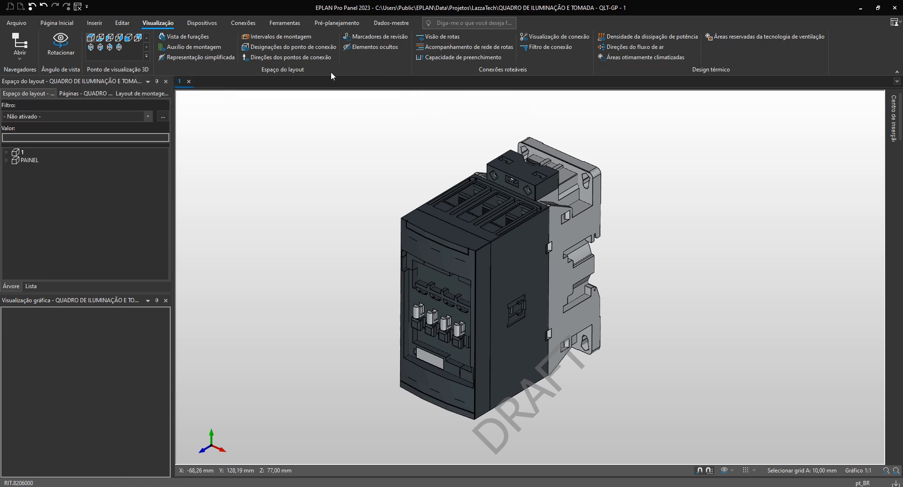
left_click(298, 46)
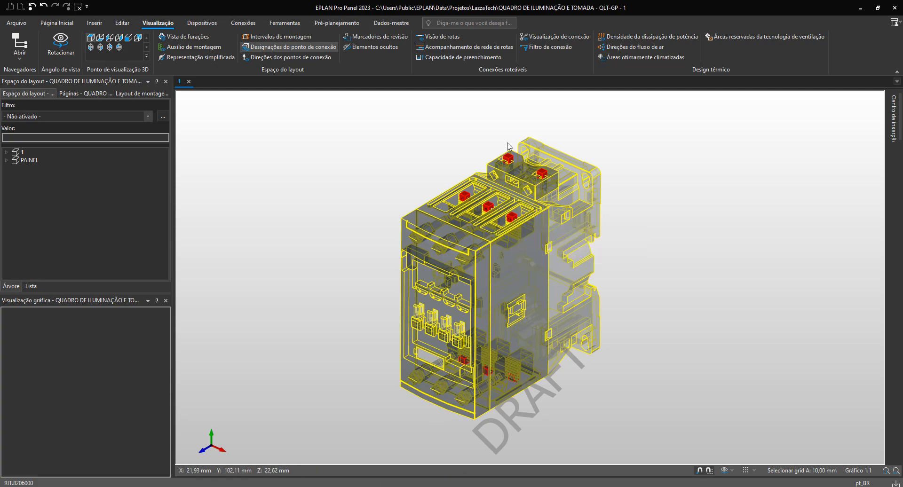
left_click(277, 57)
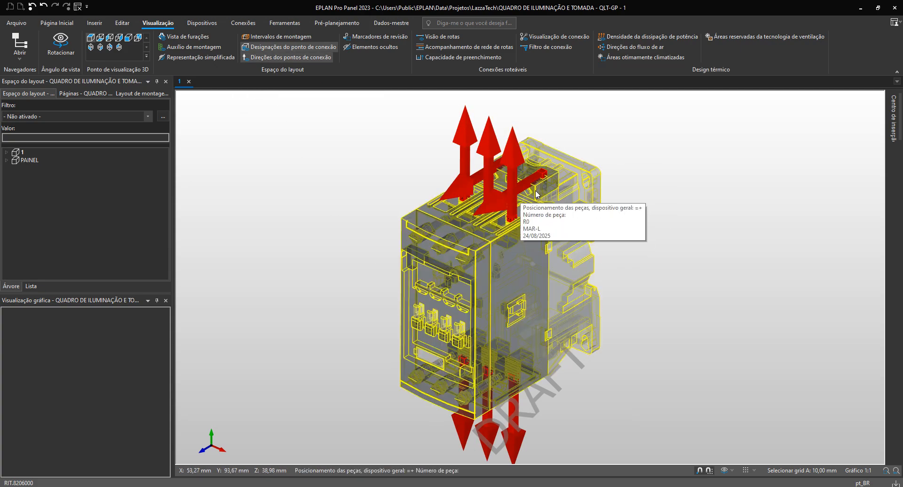
middle_click_drag(624, 226, 594, 207)
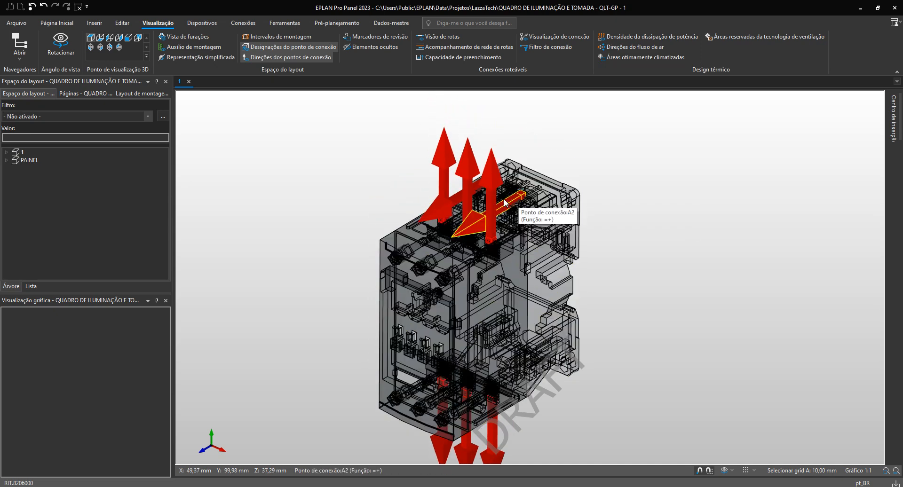
scroll(471, 185, "up", 2)
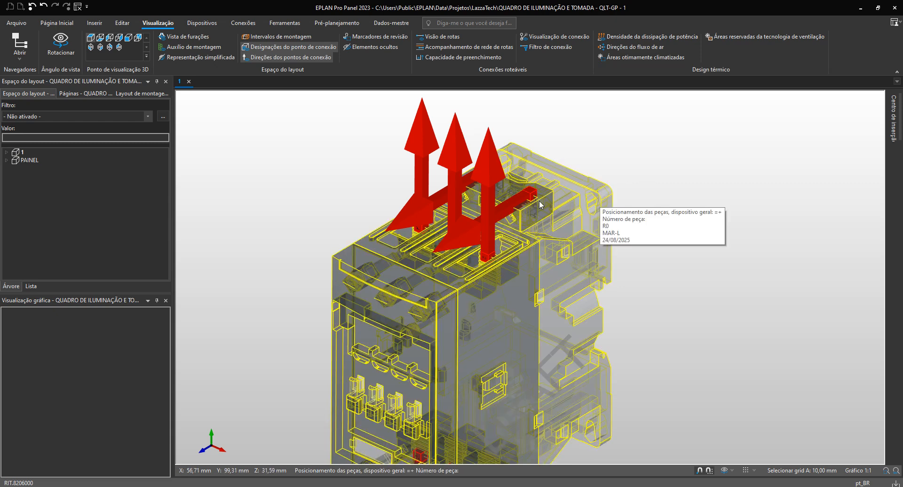
Step: Open the contactor's connection point pattern and arrange its window beside the model with the vector values of A1 and A2 in view
middle_click_drag(507, 302, 692, 307)
double_click(684, 300)
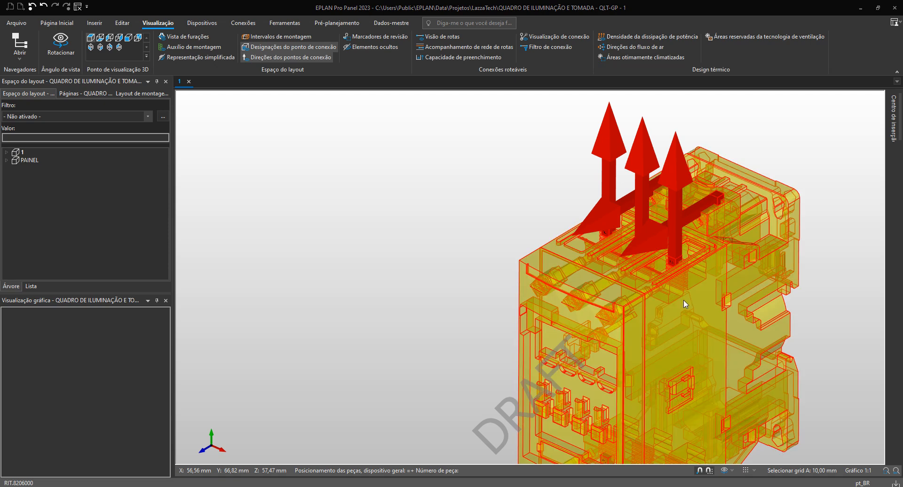
left_click_drag(621, 123, 509, 121)
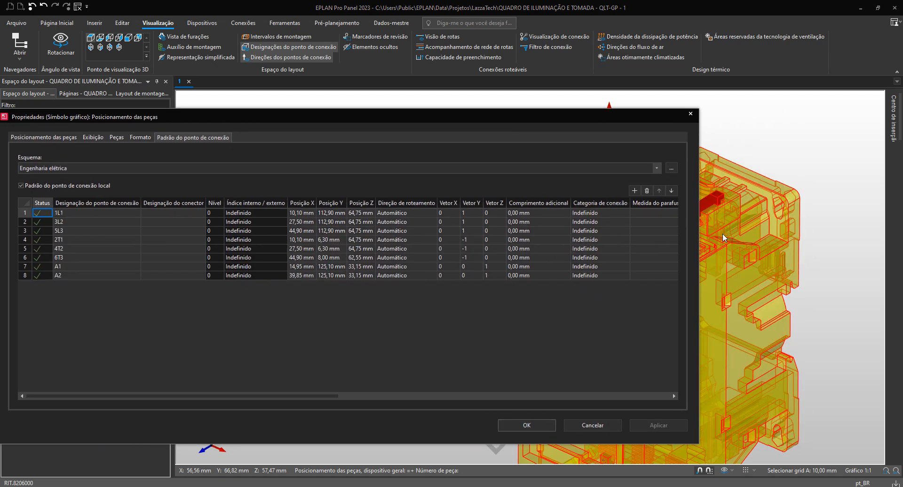
left_click_drag(699, 231, 444, 230)
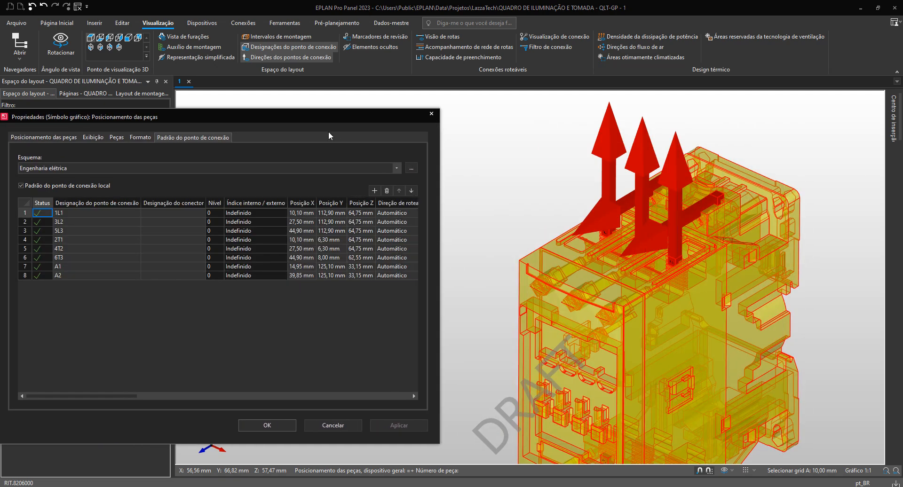
left_click_drag(319, 119, 350, 120)
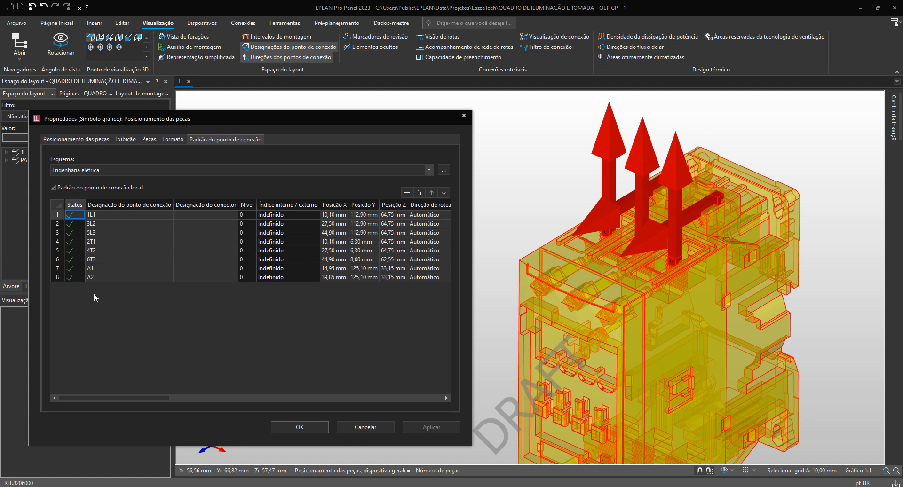
left_click_drag(111, 266, 111, 275)
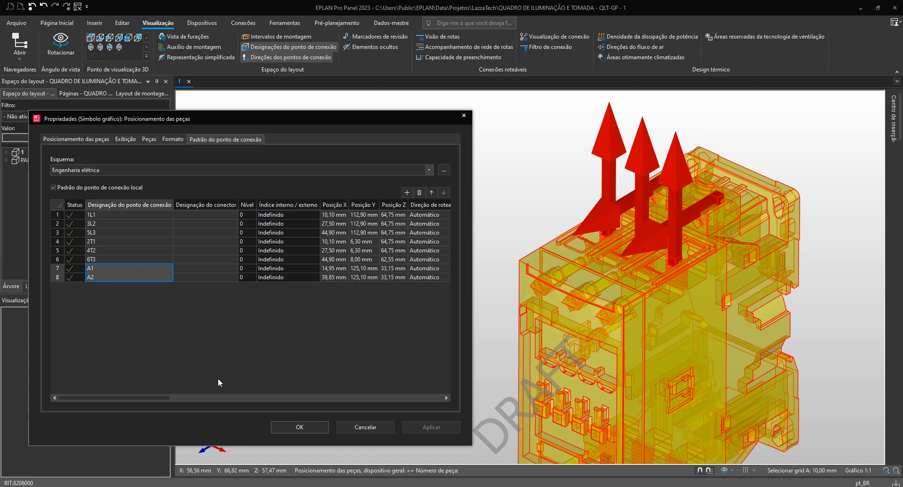
left_click_drag(151, 397, 199, 397)
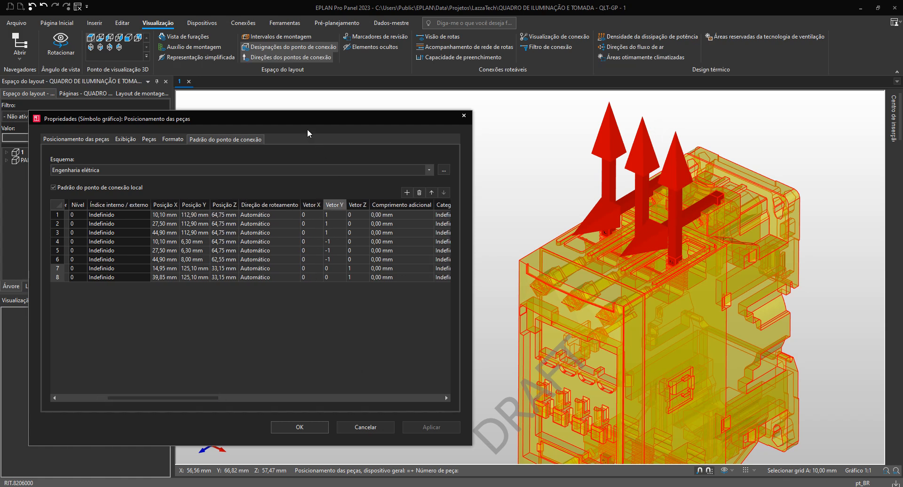
left_click_drag(306, 120, 303, 58)
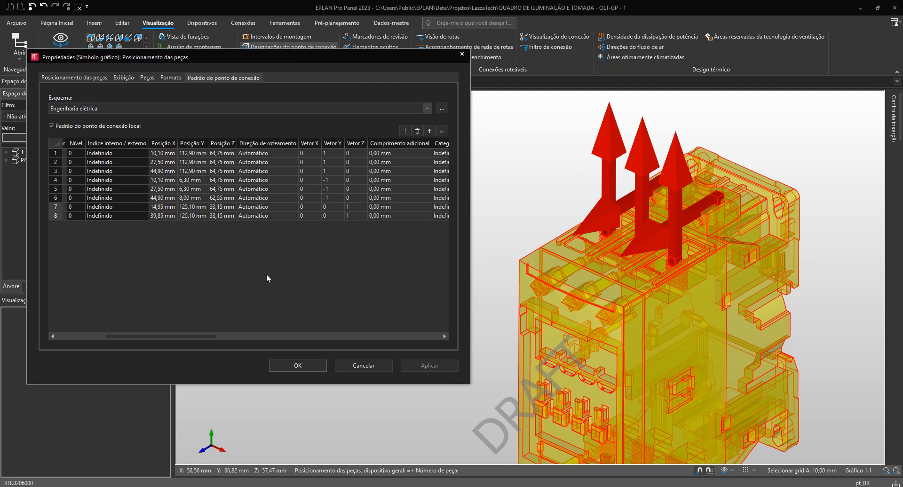
left_click_drag(197, 336, 213, 334)
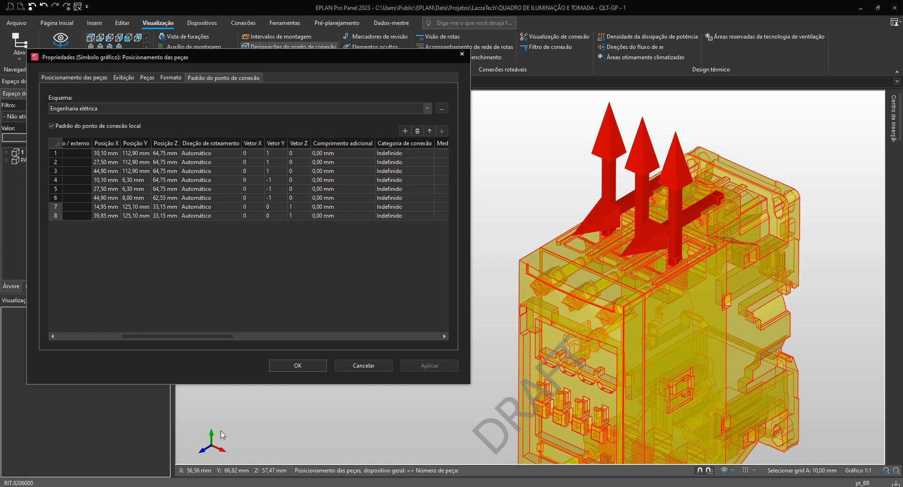
Step: Set the vectors of connection points A1 and A2 to Y 1 and Z 0, then apply the changes and close the properties
left_click_drag(248, 207, 276, 215)
type("1")
key("Return")
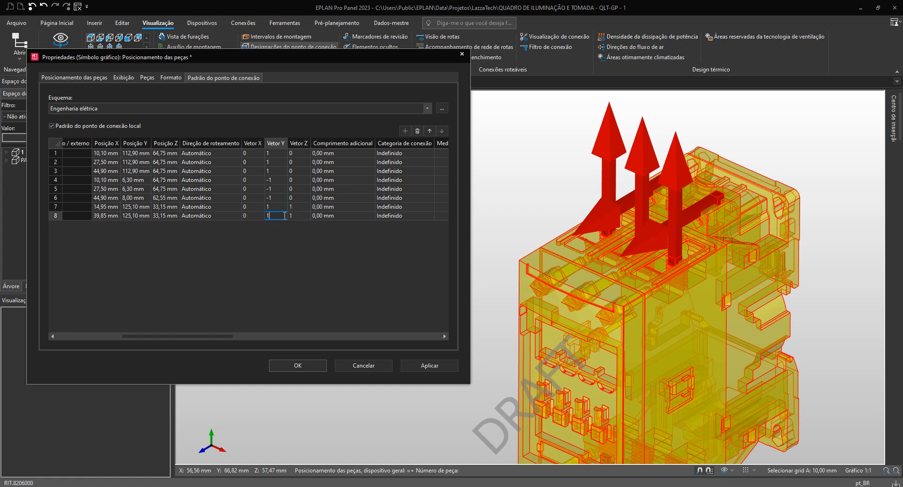
left_click(296, 207)
type("0")
left_click(303, 217)
type("0")
left_click(302, 208)
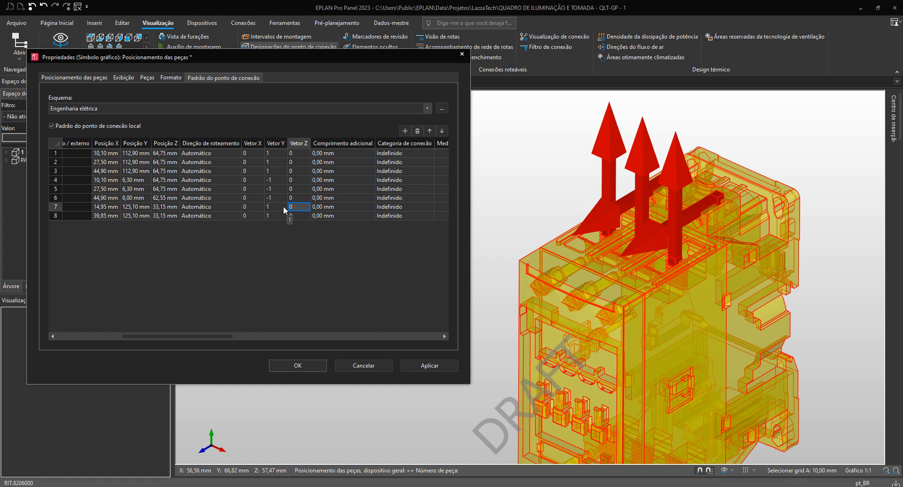
left_click_drag(258, 205, 294, 216)
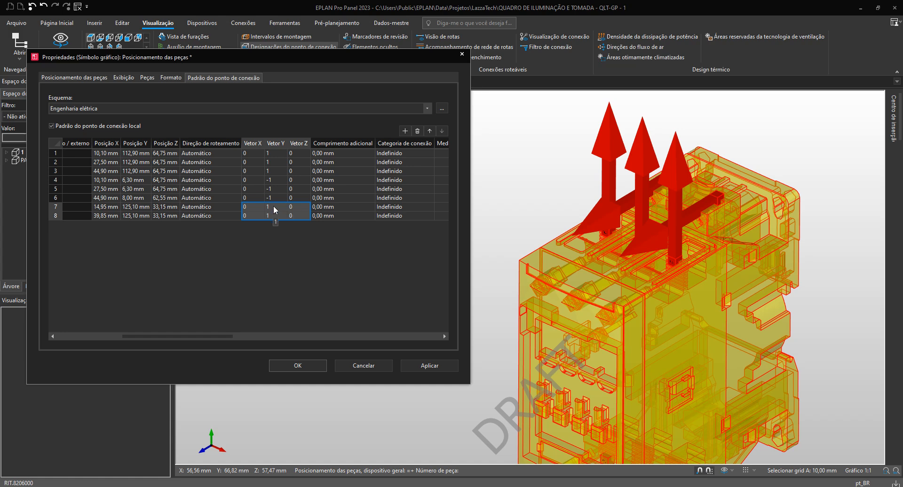
left_click(302, 245)
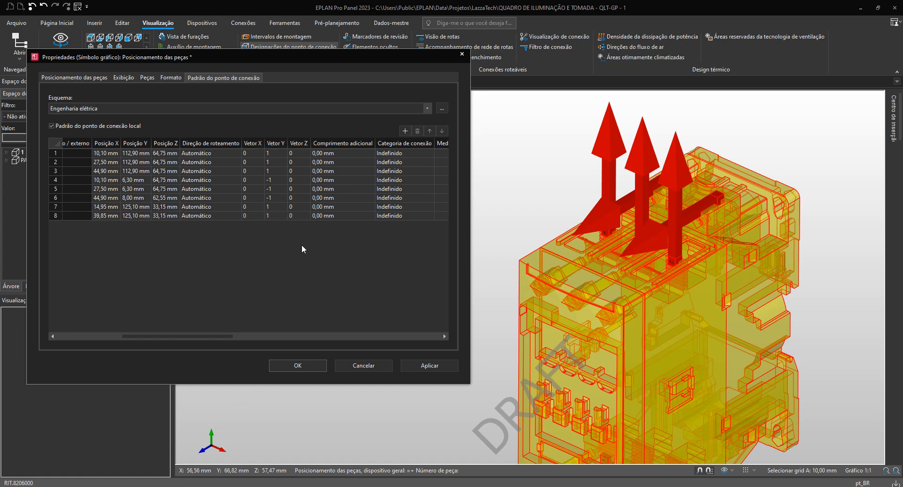
left_click(446, 366)
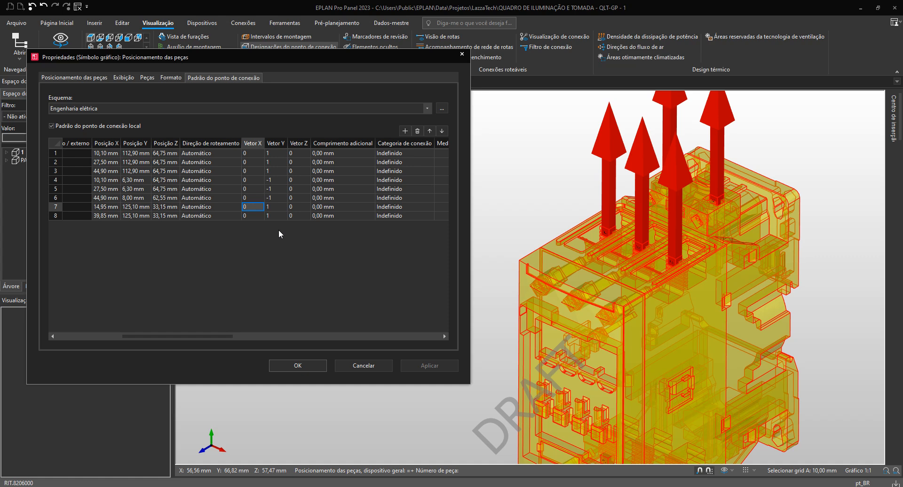
left_click(297, 366)
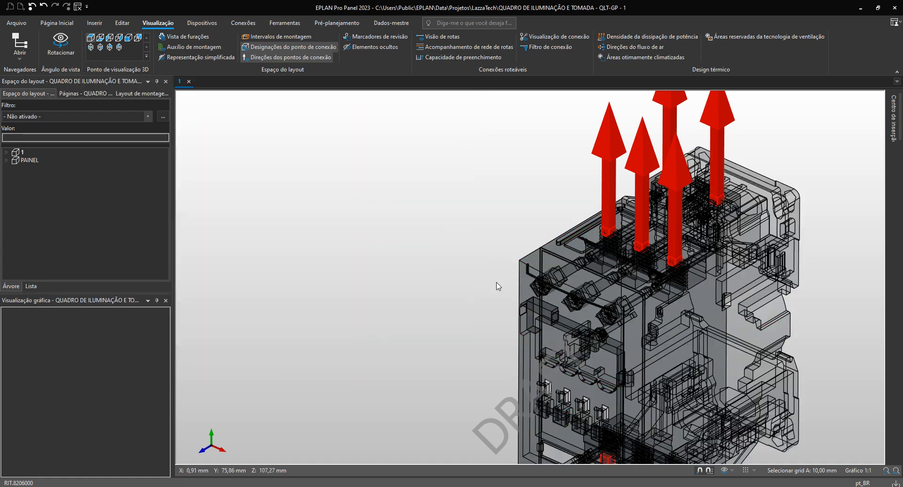
Step: Check the connection point arrows around the whole contactor, then hide the connection point designations and directions
scroll(603, 295, "down", 2)
middle_click_drag(603, 295, 427, 255)
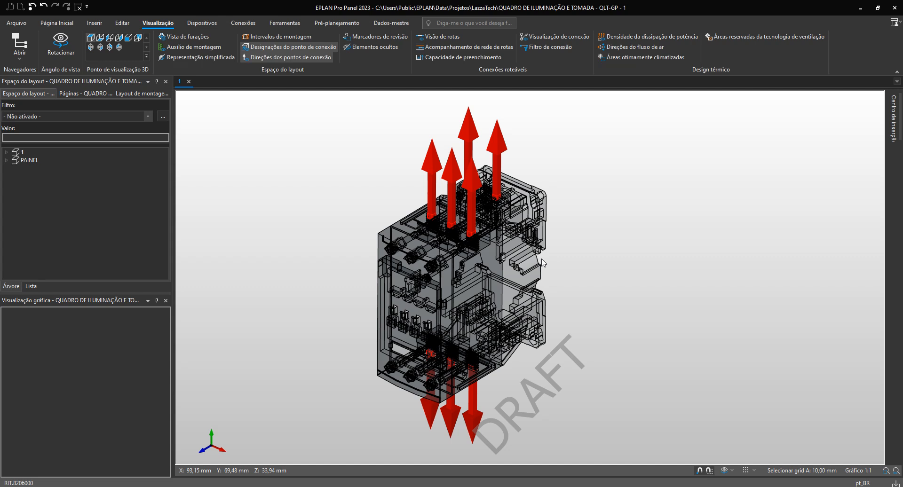
middle_click_drag(596, 290, 595, 285)
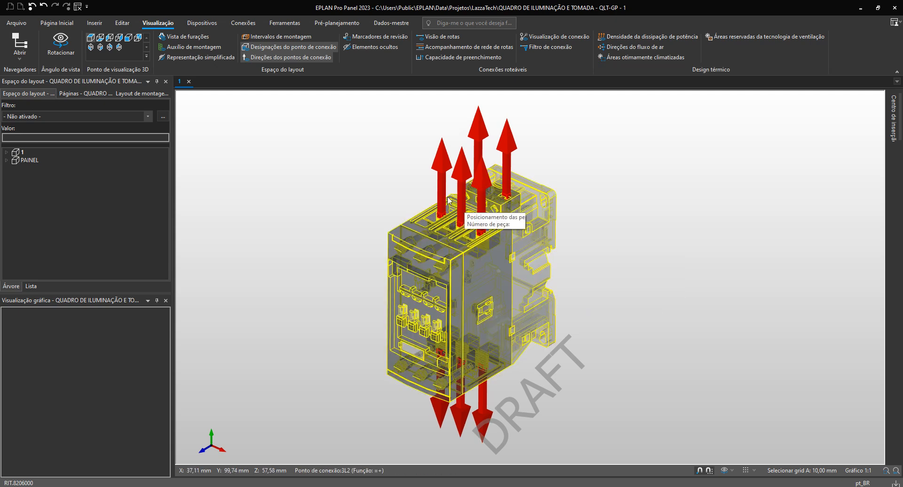
left_click(313, 58)
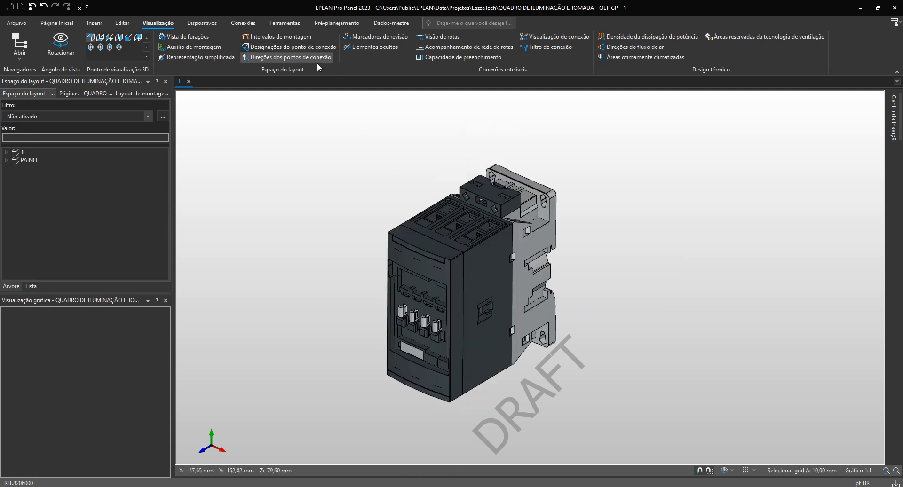
middle_click_drag(548, 212, 566, 202)
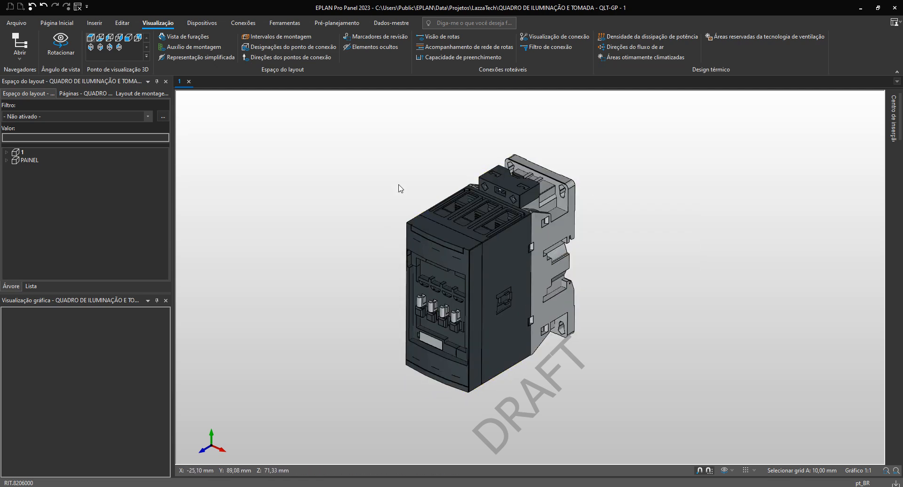
left_click(723, 471)
left_click_drag(582, 326, 575, 229)
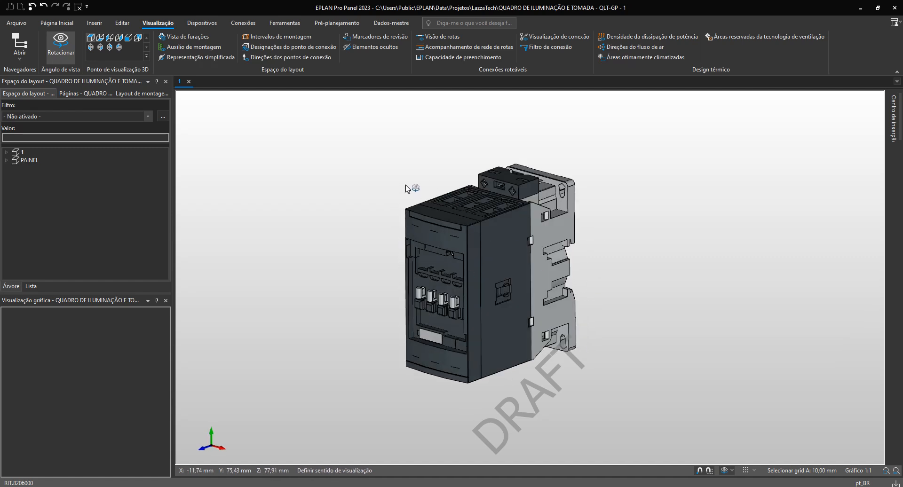
key("Escape")
Step: Create a macro of the contactor named AF40.ema in the LazzaTech macro directory, with representation type Layout de montagem 3D and Variante A
left_click(455, 175)
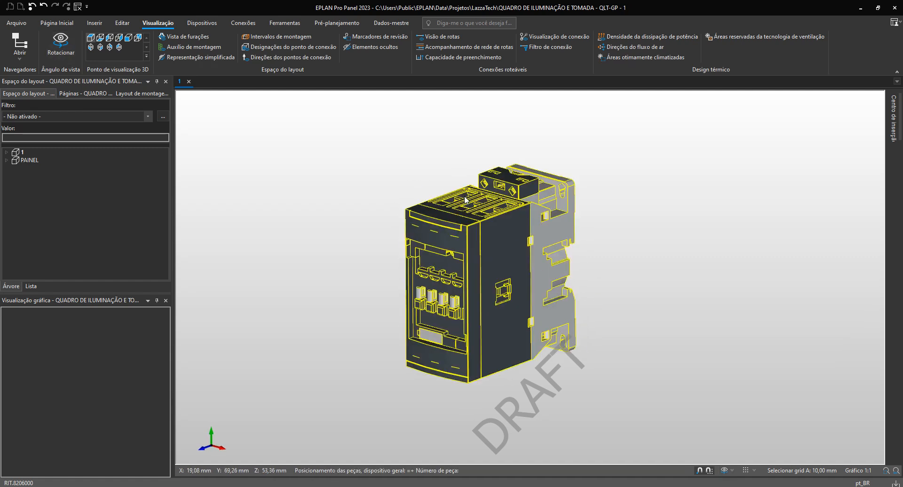
left_click(391, 22)
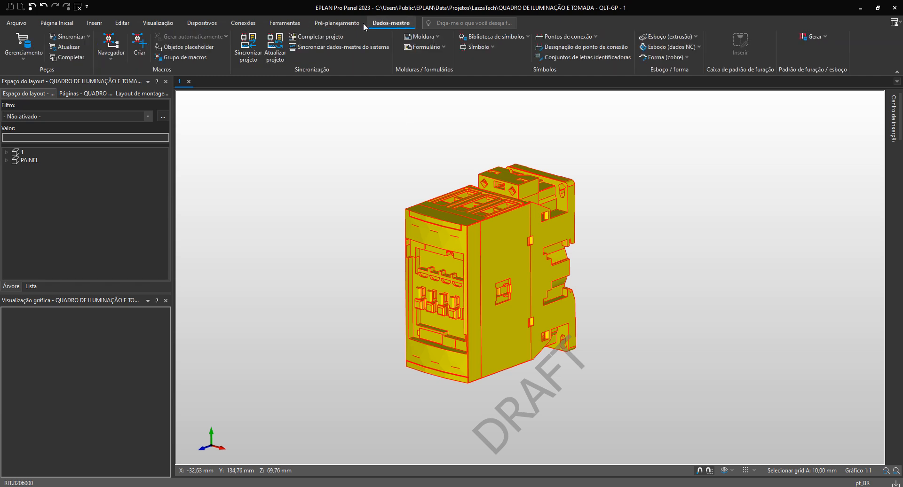
left_click(140, 45)
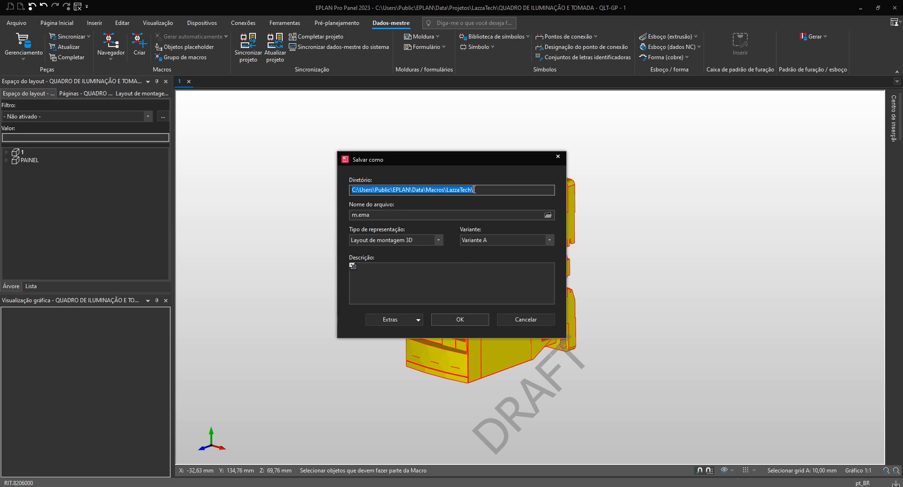
left_click_drag(476, 189, 493, 174)
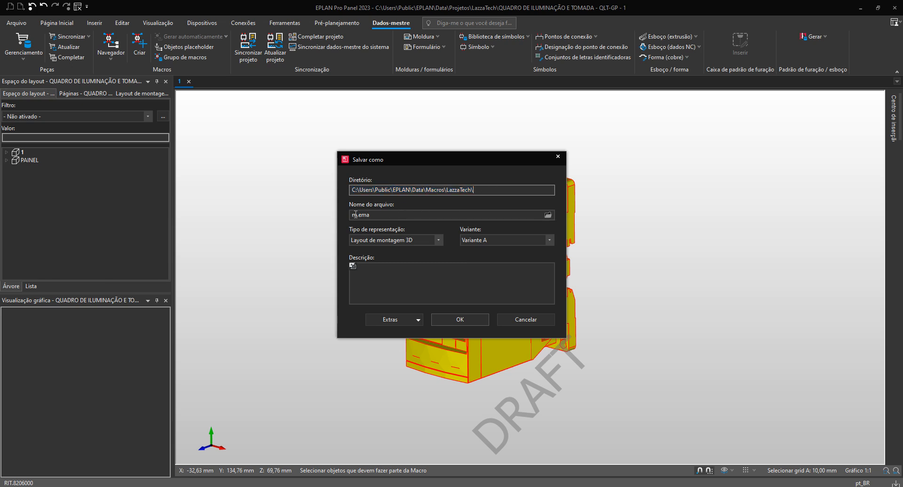
left_click_drag(356, 215, 347, 214)
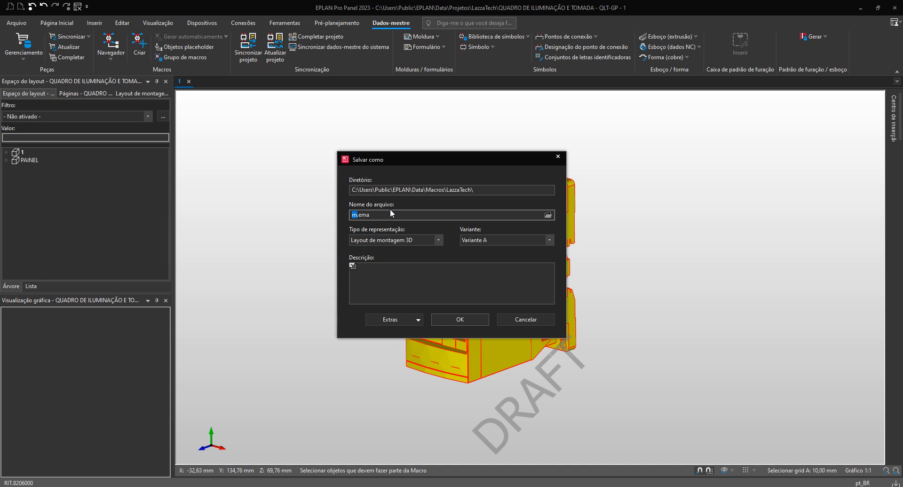
type("AF40")
left_click_drag(443, 160, 280, 162)
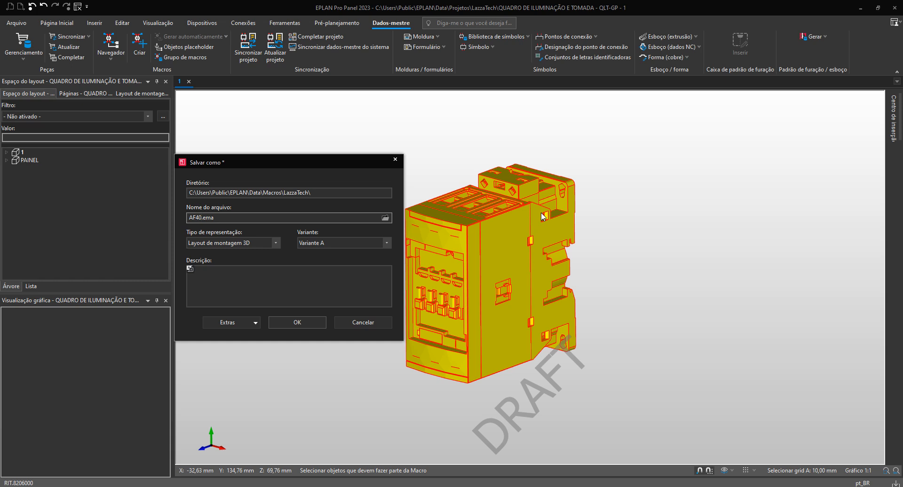
left_click(297, 240)
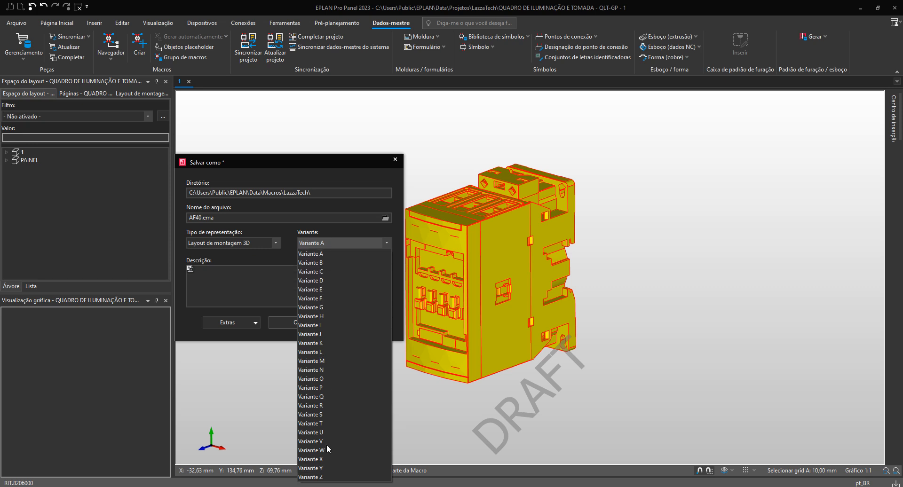
left_click(283, 255)
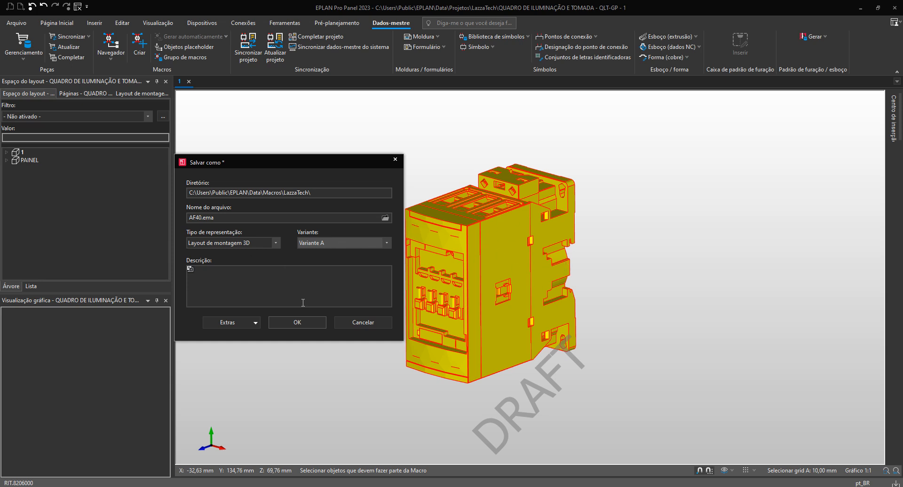
left_click(310, 324)
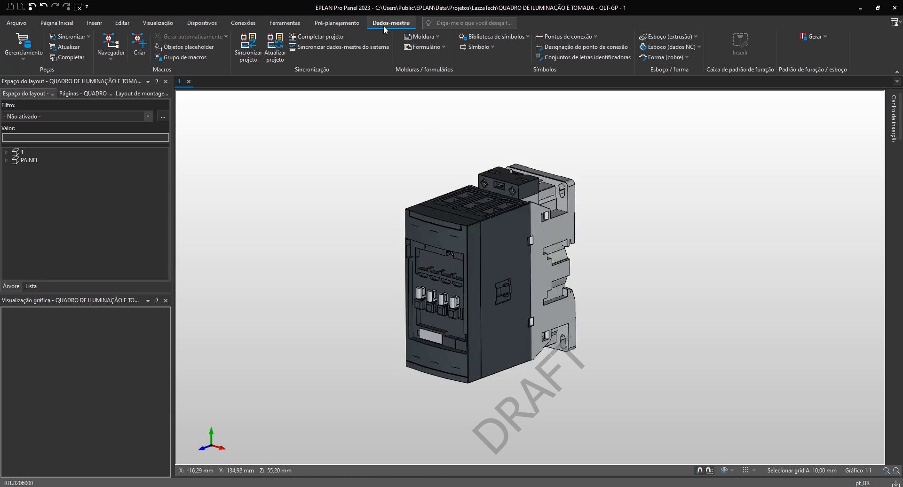
Step: Open the parts management, widen its window, and expand Engenharia elétrica to the product groups of Peça avulsa, leaving Montagem collapsed
left_click(23, 41)
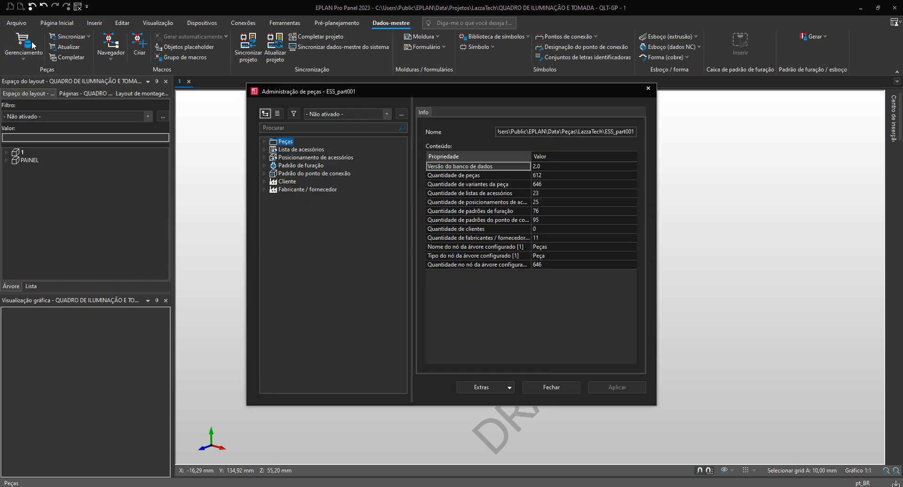
left_click_drag(655, 189, 773, 189)
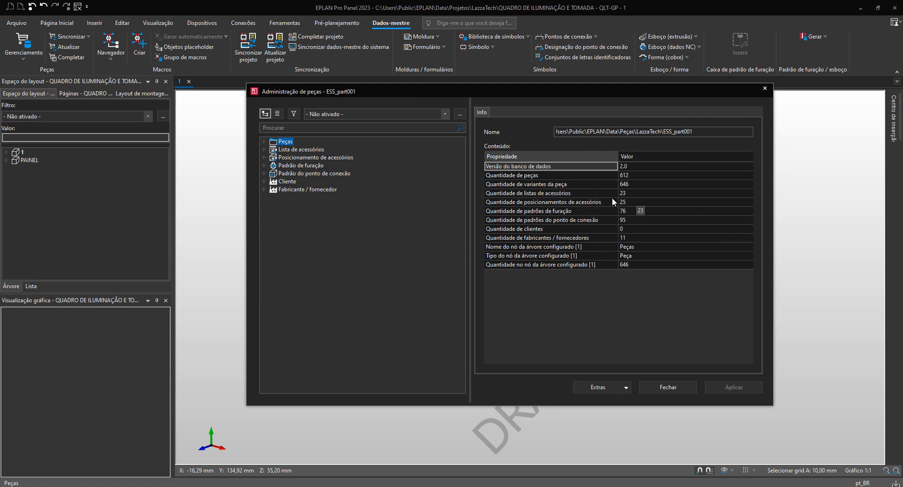
double_click(271, 142)
double_click(274, 150)
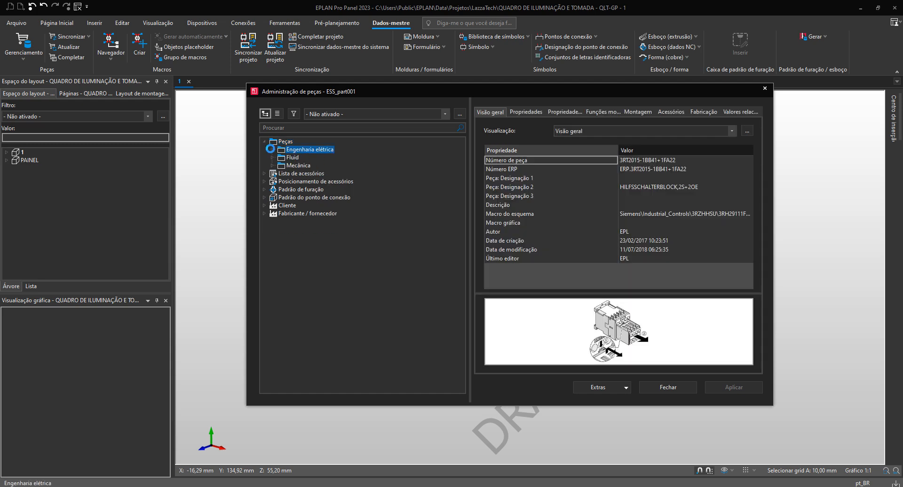
left_click(279, 157)
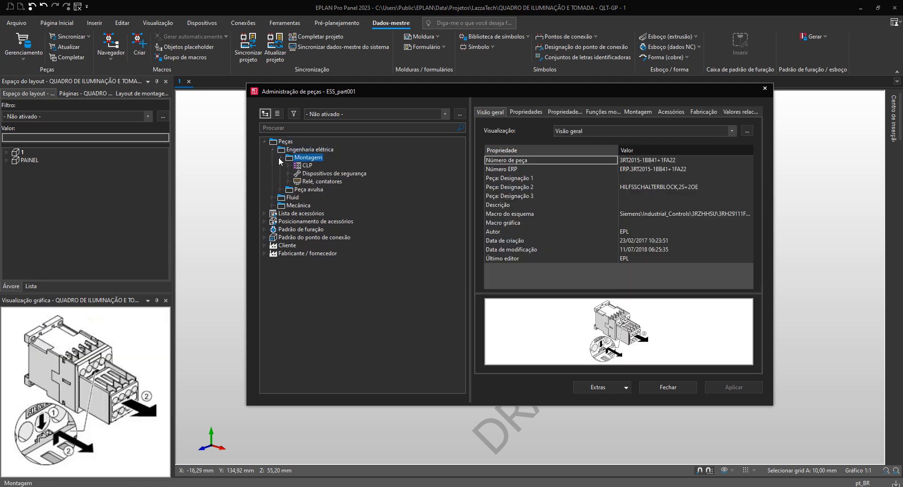
left_click(287, 181)
left_click(295, 191)
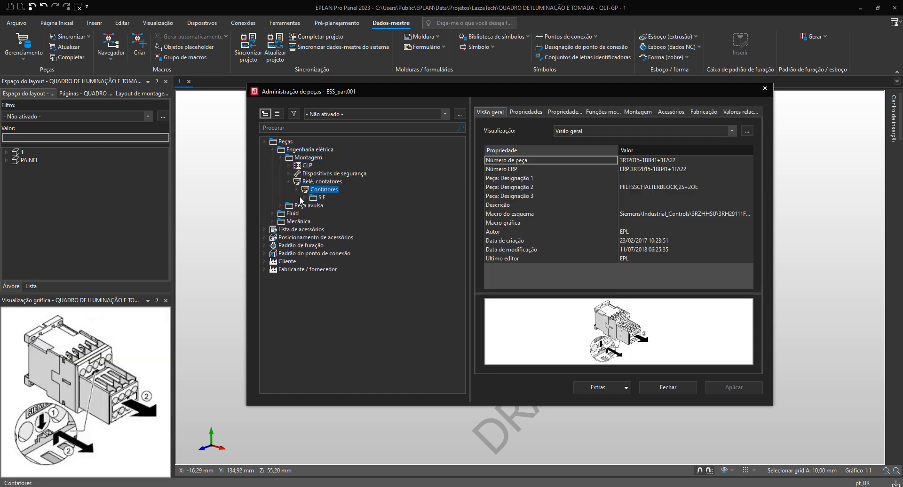
left_click(304, 197)
left_click(283, 214)
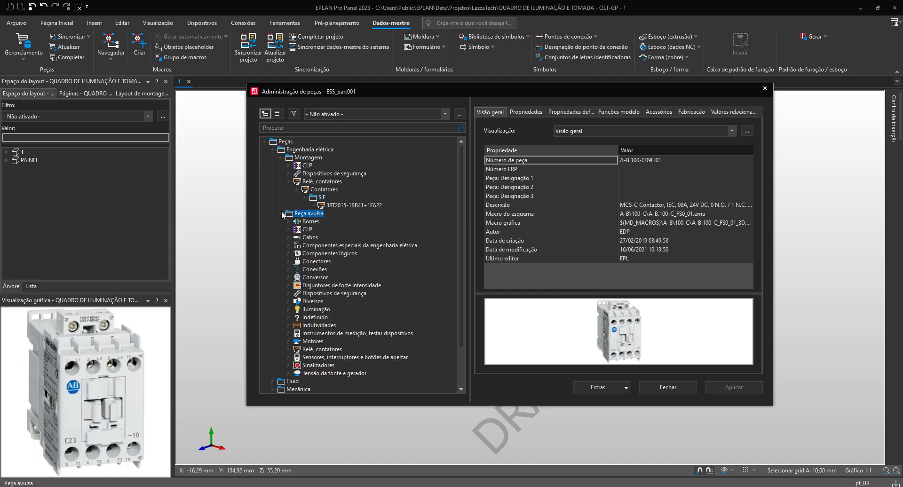
left_click(279, 158)
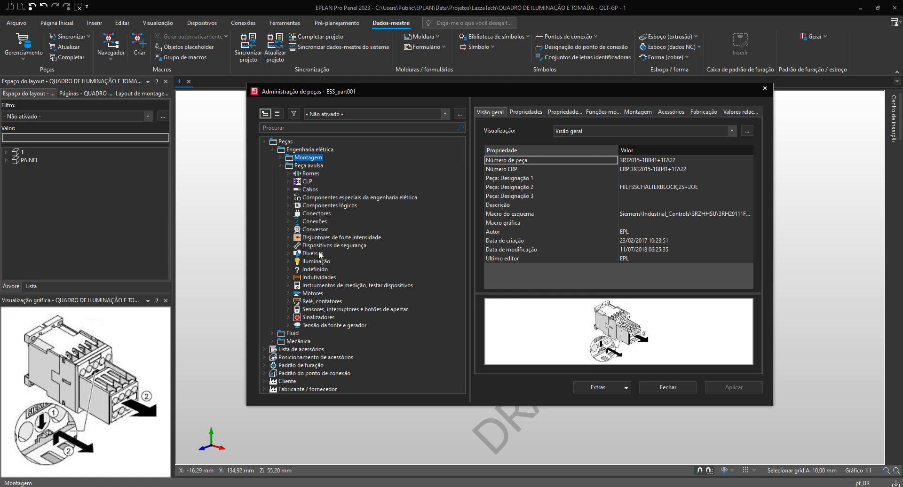
Step: Create a new part in the Contatores group under Relé, contatores
double_click(290, 304)
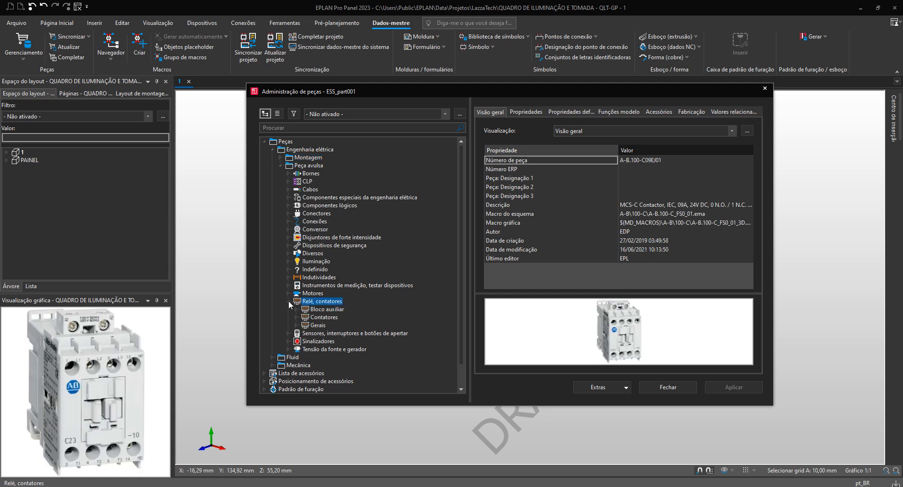
left_click(292, 128)
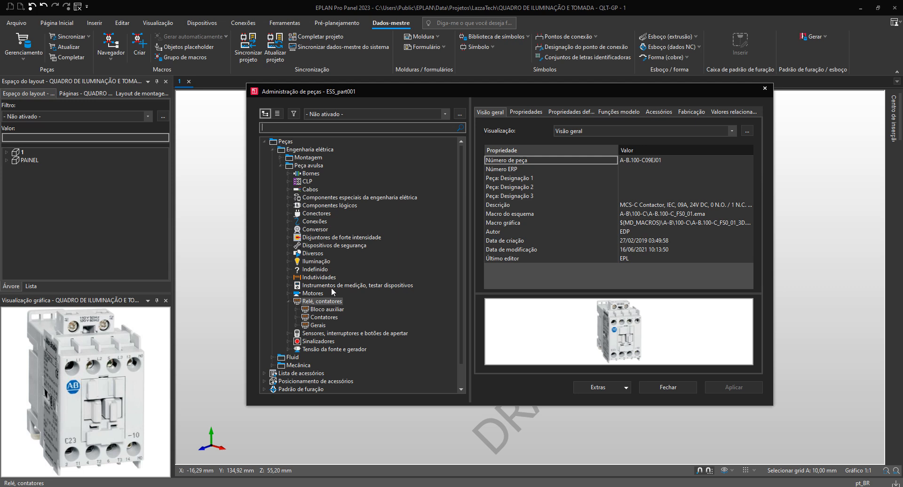
double_click(304, 318)
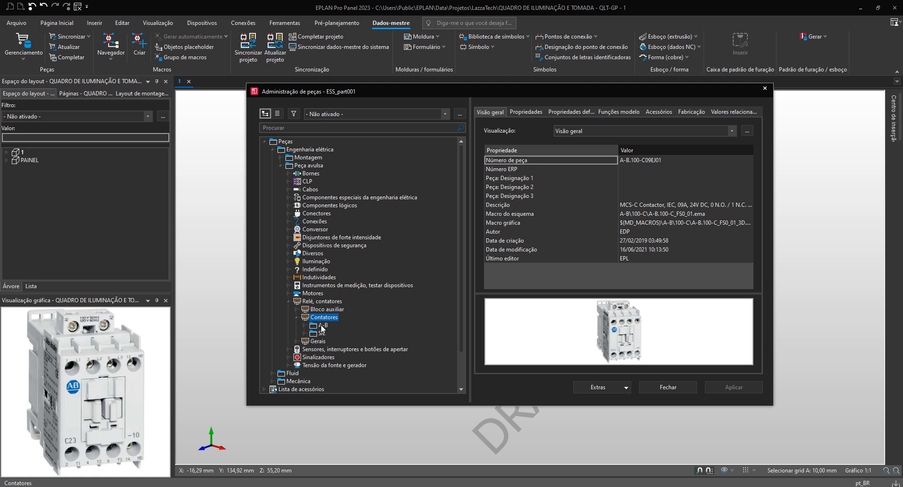
scroll(318, 331, "down", 2)
left_click(304, 285)
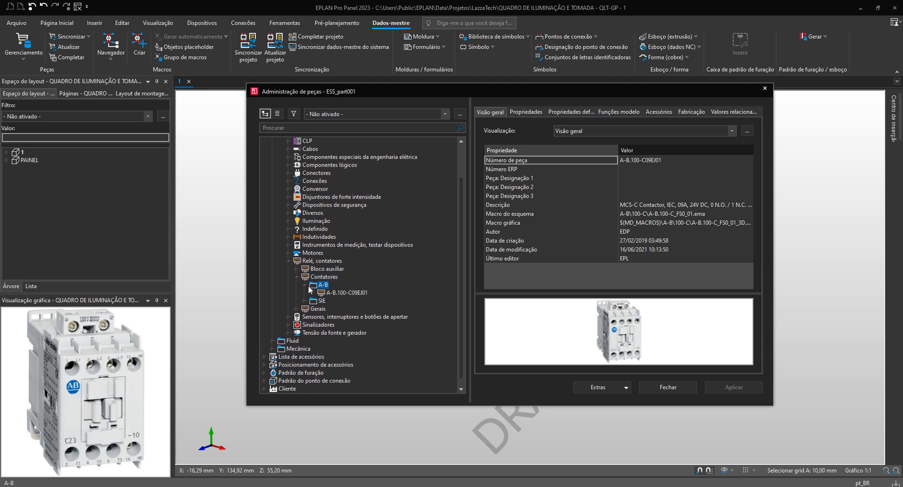
left_click(305, 285)
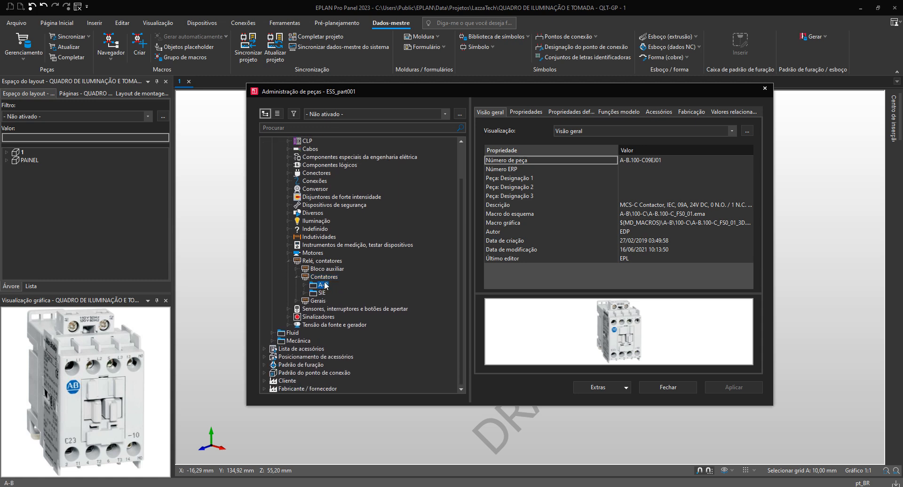
left_click(324, 277)
right_click(324, 277)
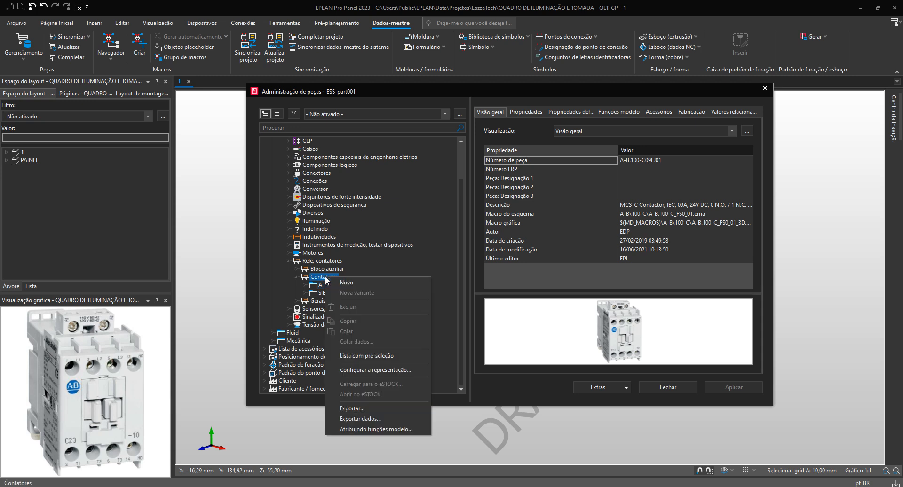
left_click(345, 281)
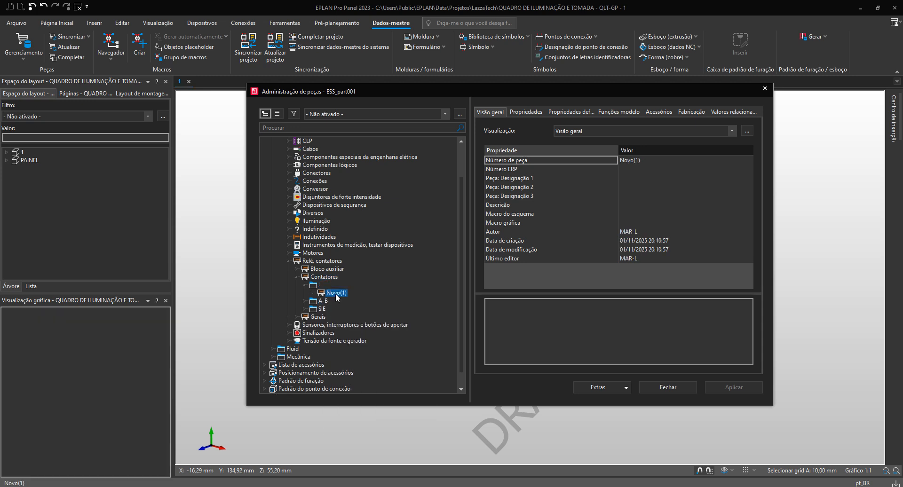
Step: Review the new part's properties in the all, filled and scheme-filtered displays, expanding Geral, Dados, Dados de montagem and Revisão in the scheme display
left_click(523, 112)
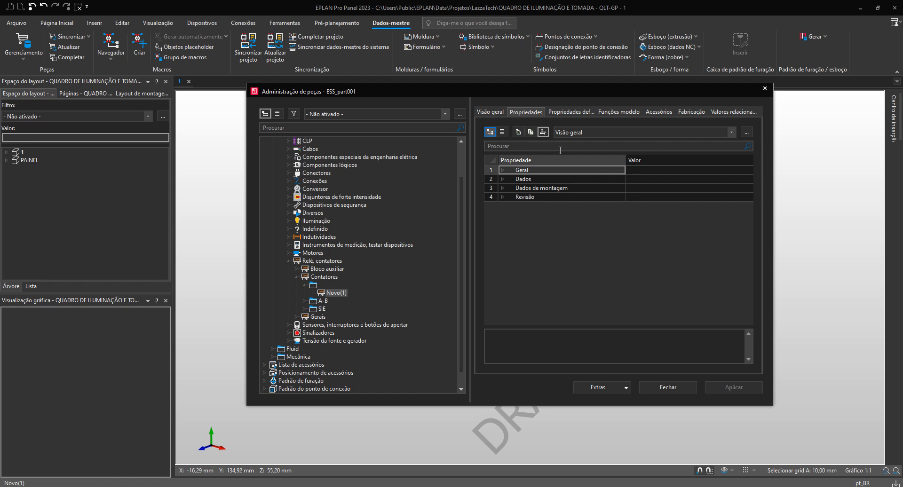
left_click(518, 132)
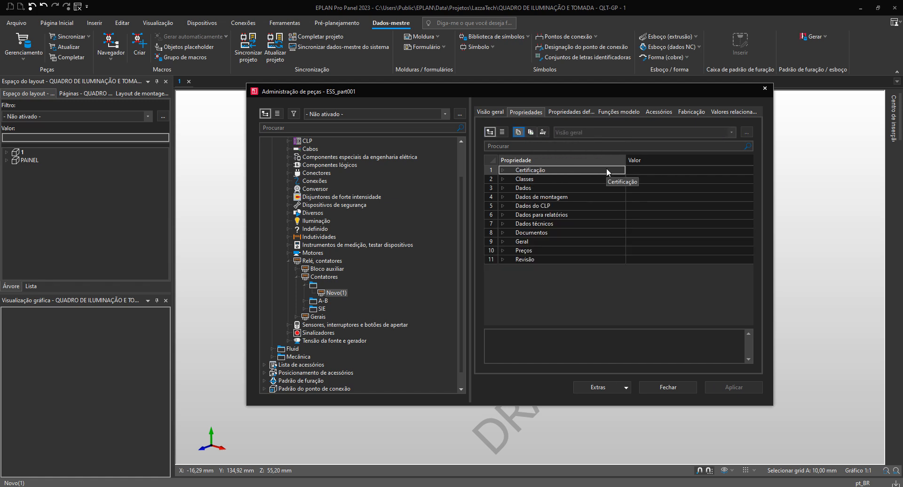
left_click(531, 132)
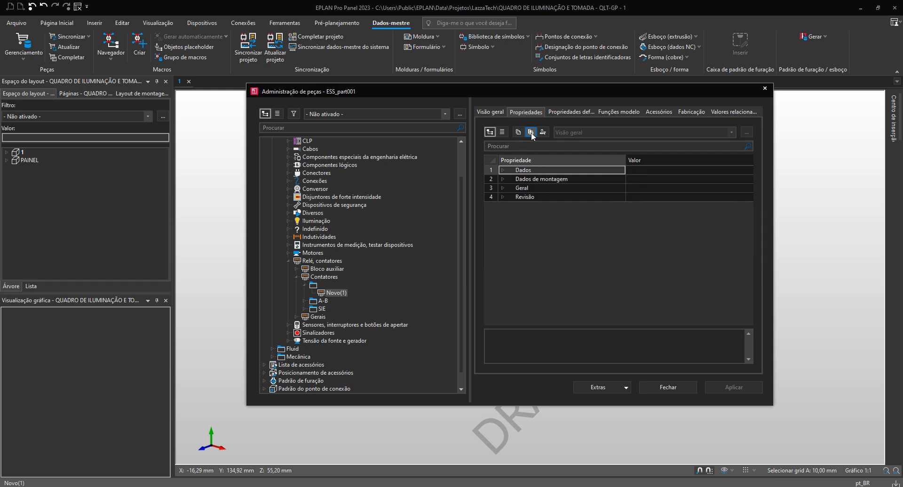
left_click(543, 132)
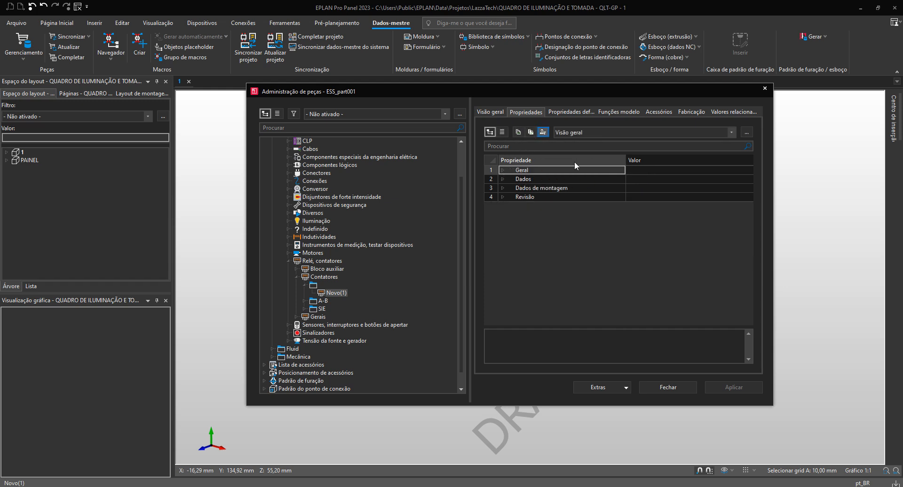
left_click(502, 170)
left_click(503, 233)
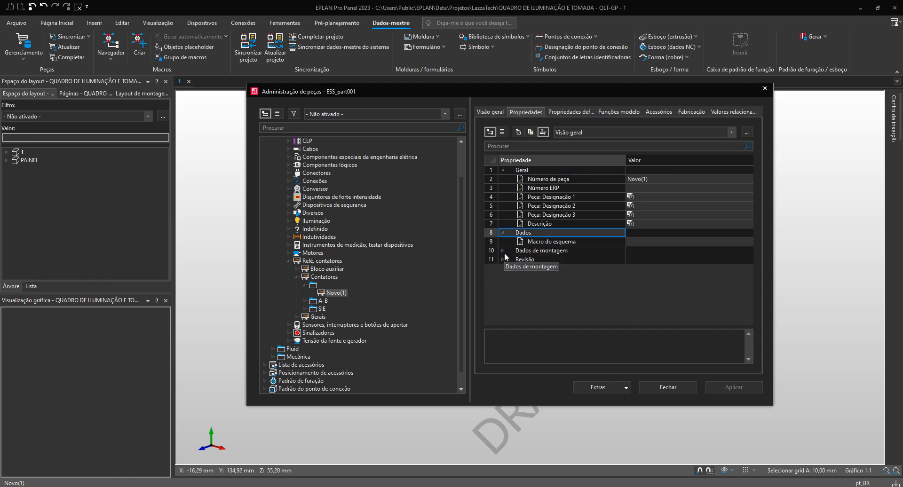
left_click(503, 251)
left_click(503, 268)
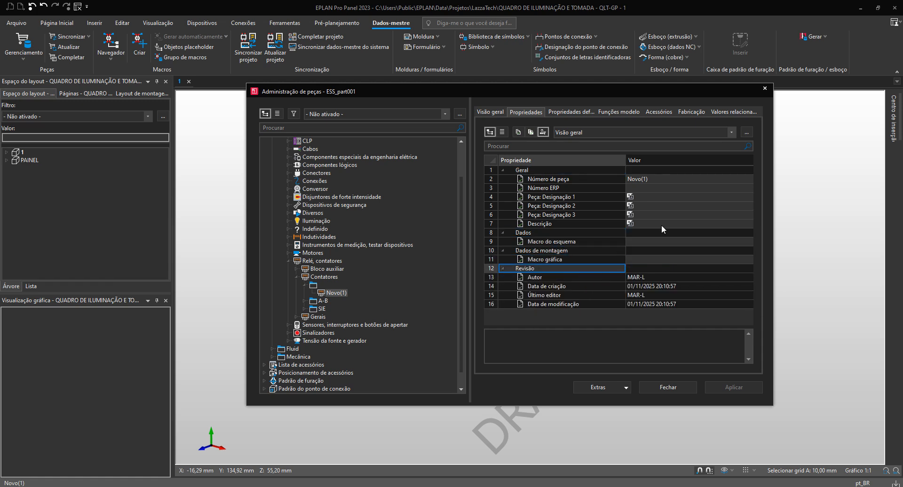
Step: Examine the Visão geral property scheme's configuration and its import dialog, closing both without changes
left_click(565, 131)
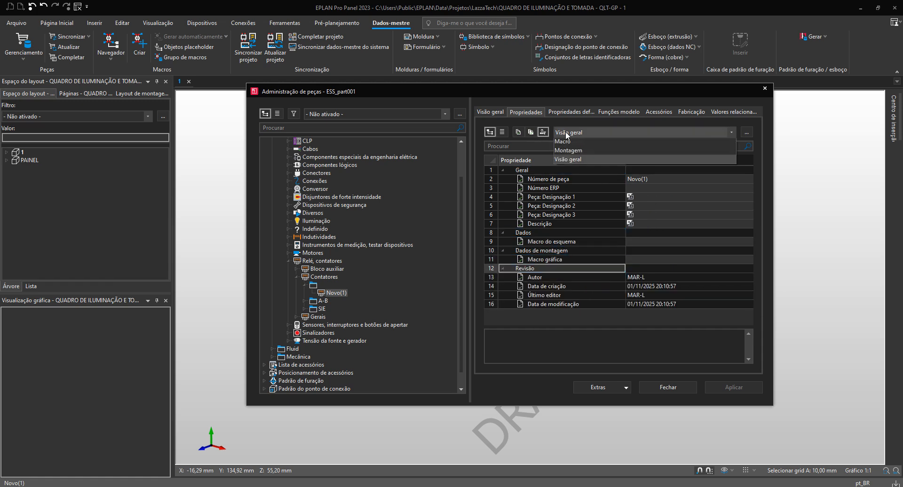
left_click(746, 134)
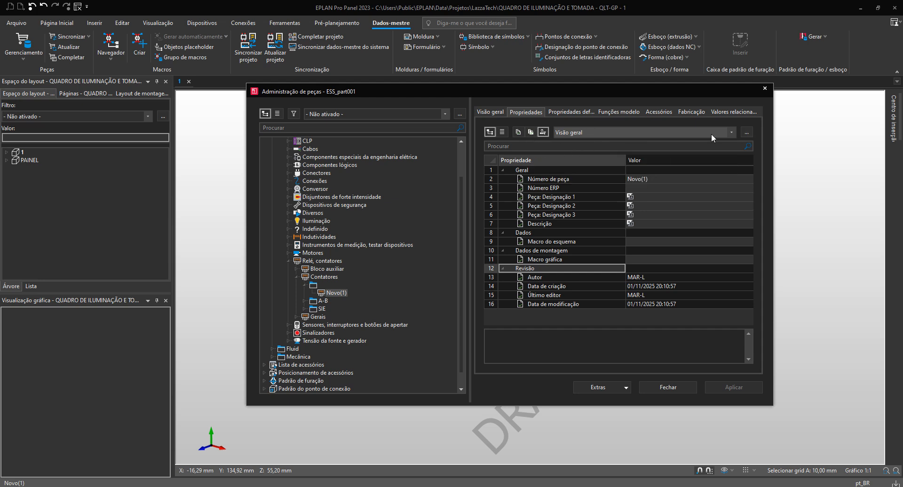
left_click(747, 132)
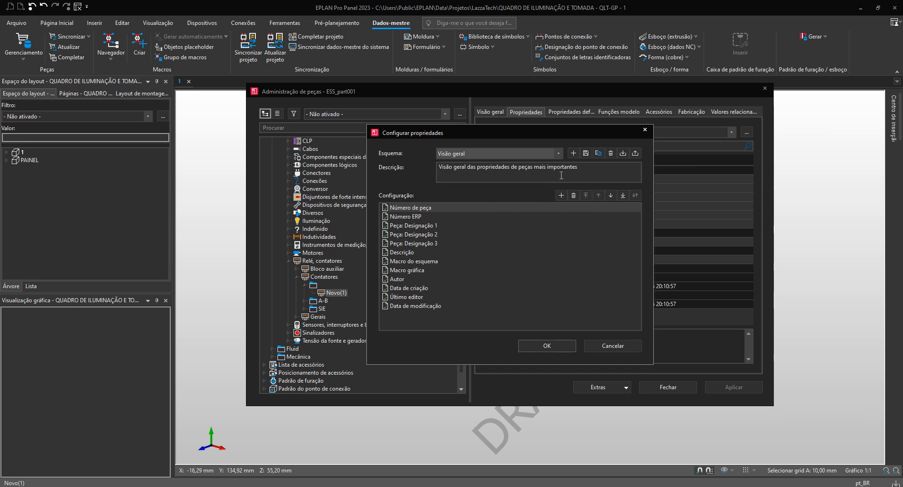
left_click(558, 154)
left_click(558, 154)
left_click(622, 154)
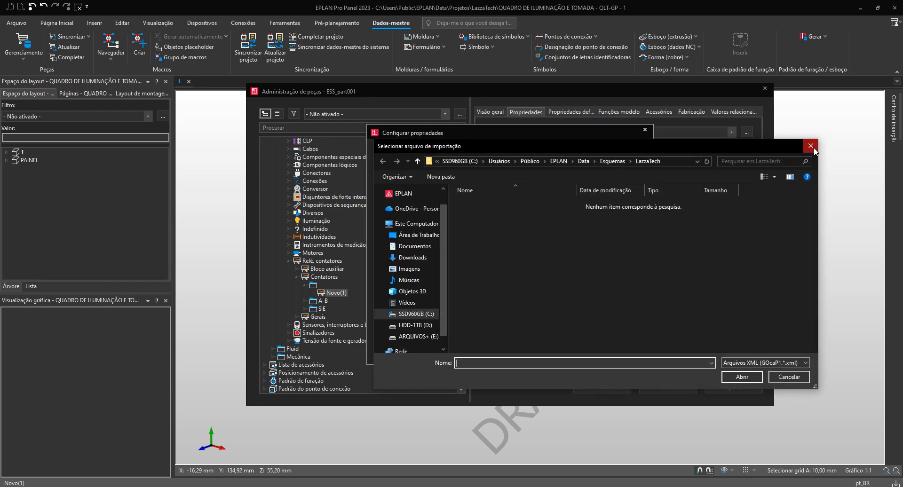
key("Escape")
left_click(645, 129)
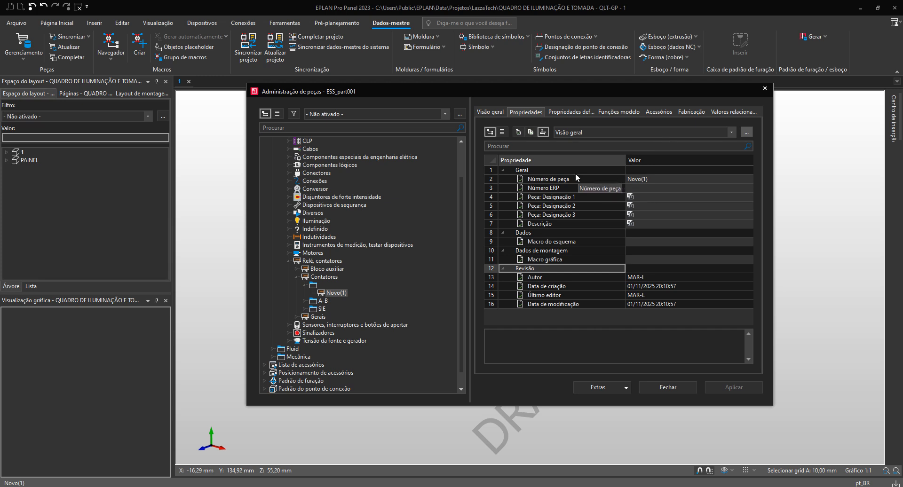
Step: Compare the filled, all and scheme-filtered property displays, then inspect the Dados group among the filled properties
left_click(531, 131)
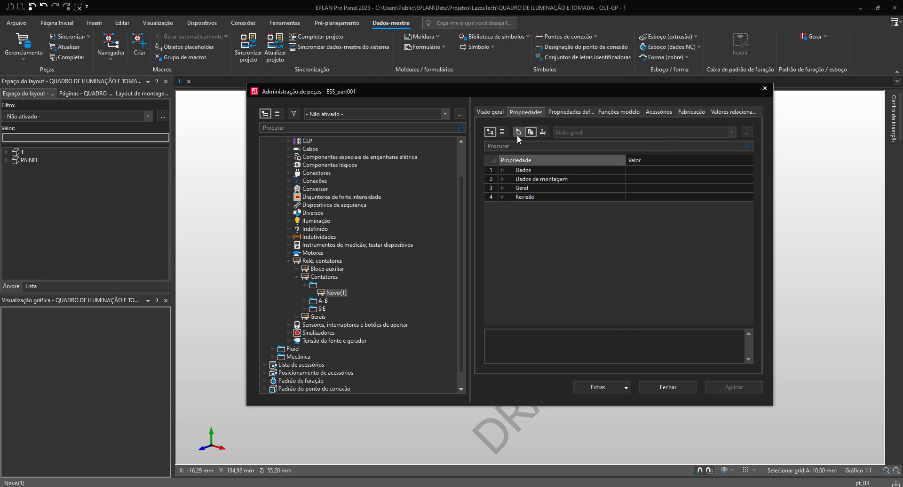
left_click(518, 134)
left_click(529, 134)
left_click(542, 132)
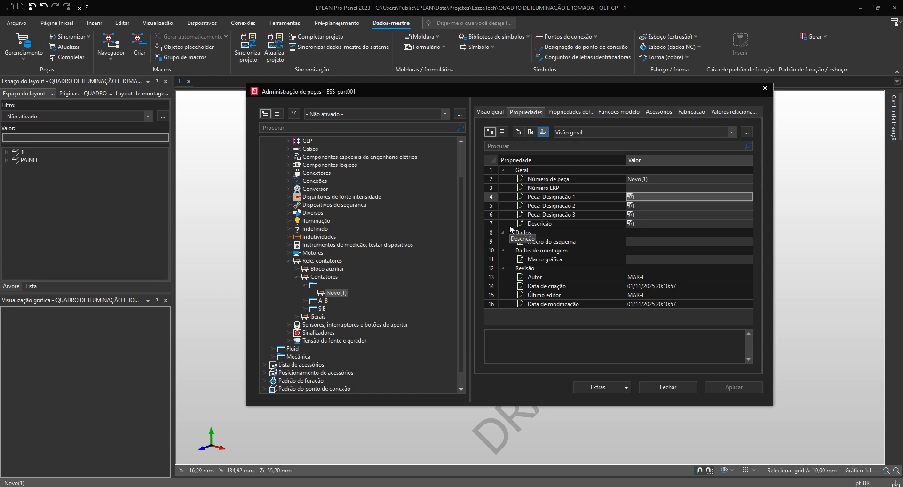
left_click(530, 134)
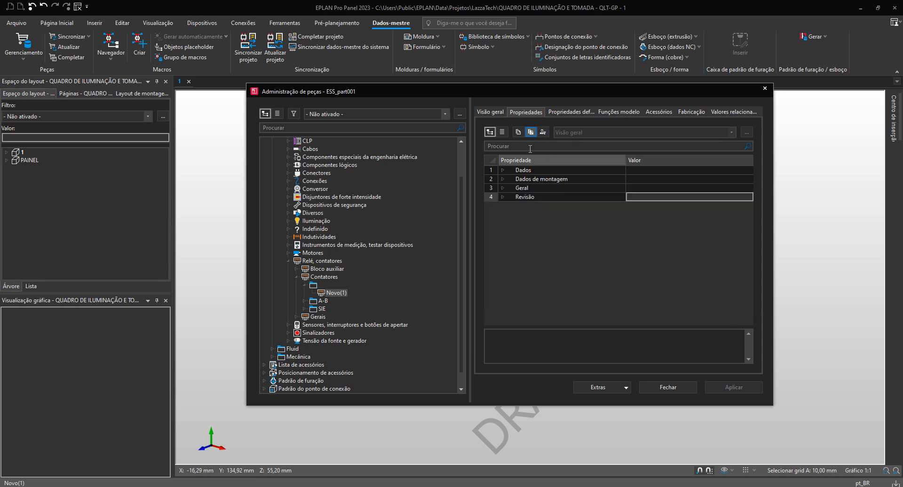
left_click(503, 170)
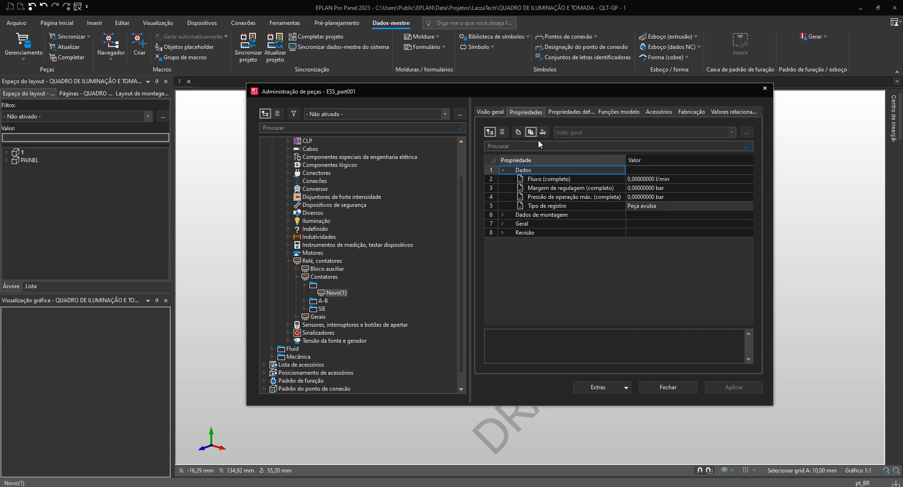
Step: Show all of the new part's properties as a flat list, sort them by property name and look through them
left_click(502, 132)
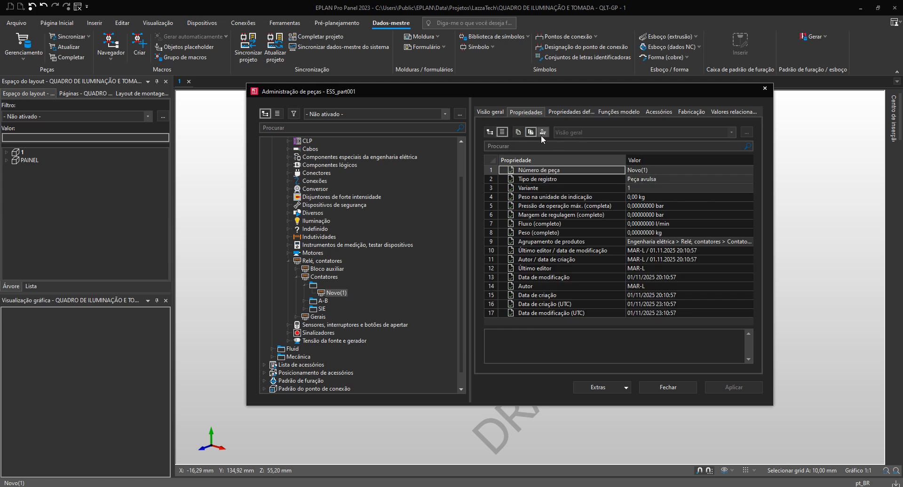
left_click(543, 133)
left_click(530, 132)
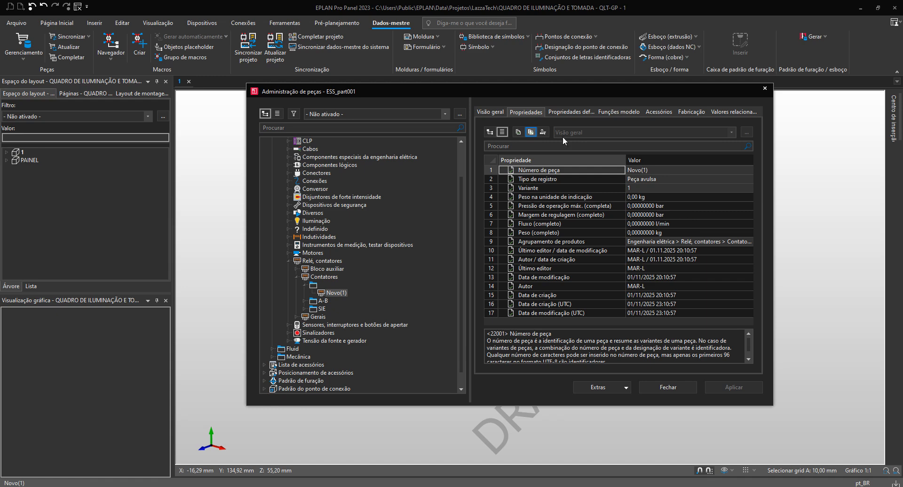
left_click(518, 132)
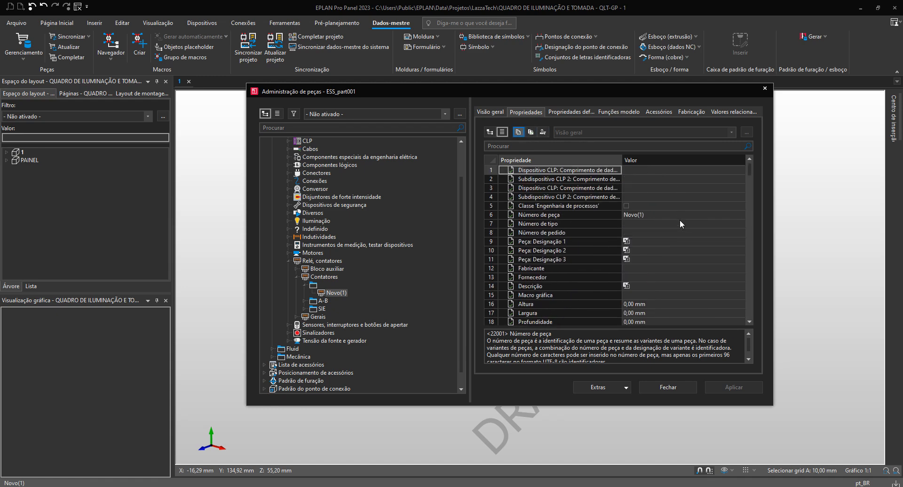
left_click(591, 162)
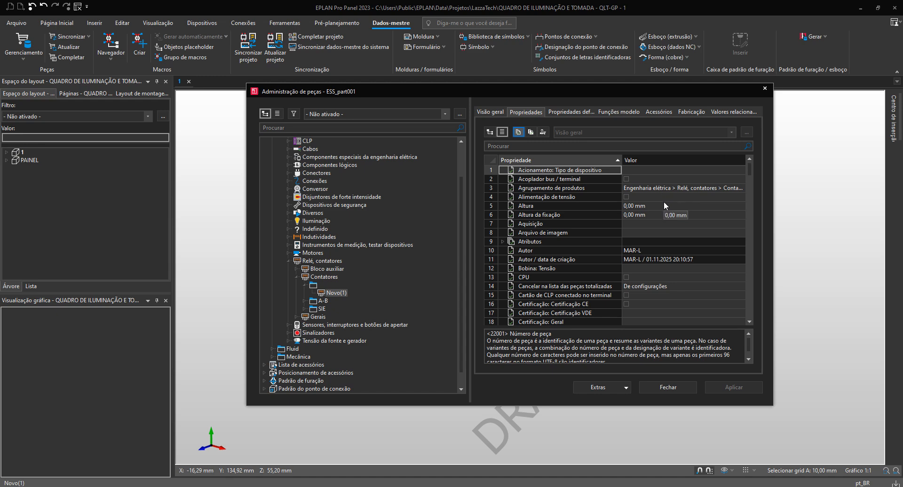
scroll(667, 203, "down", 20)
scroll(670, 204, "up", 20)
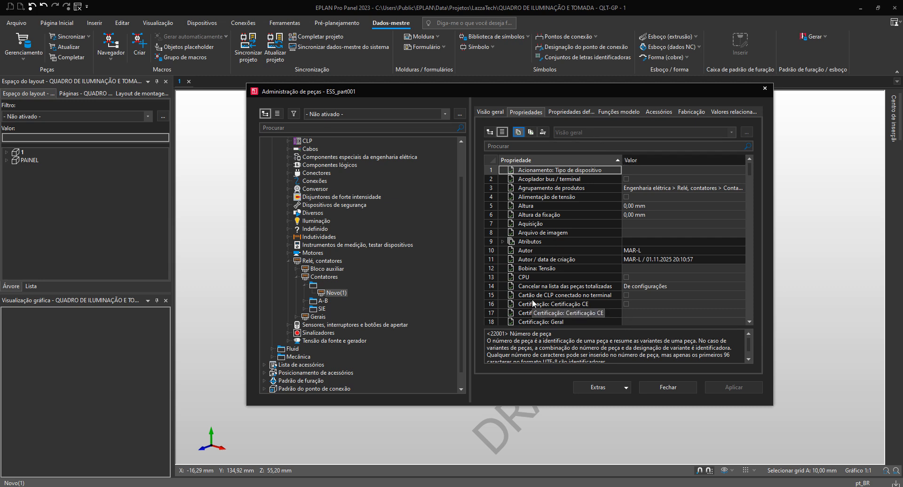
left_click(414, 486)
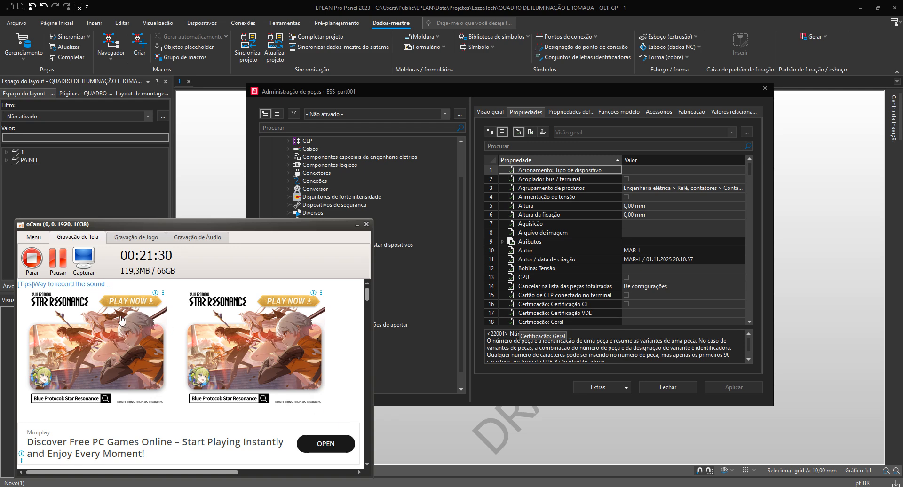
left_click(58, 264)
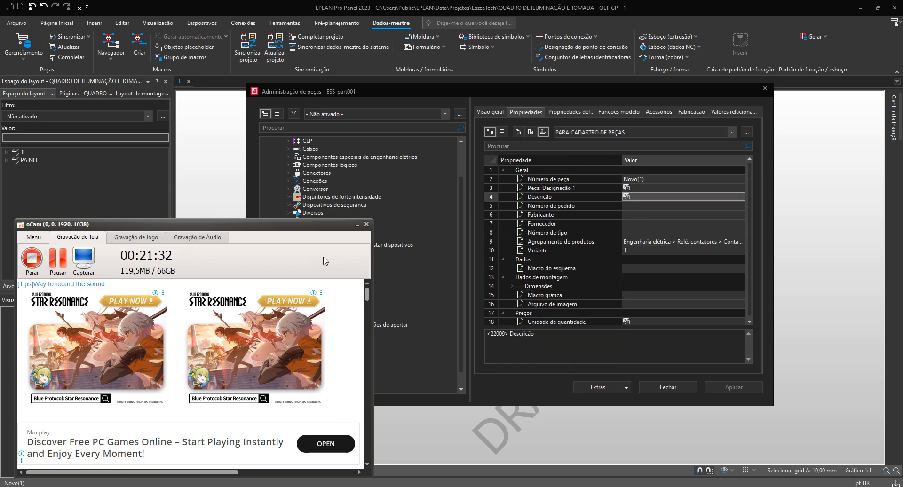
left_click(357, 224)
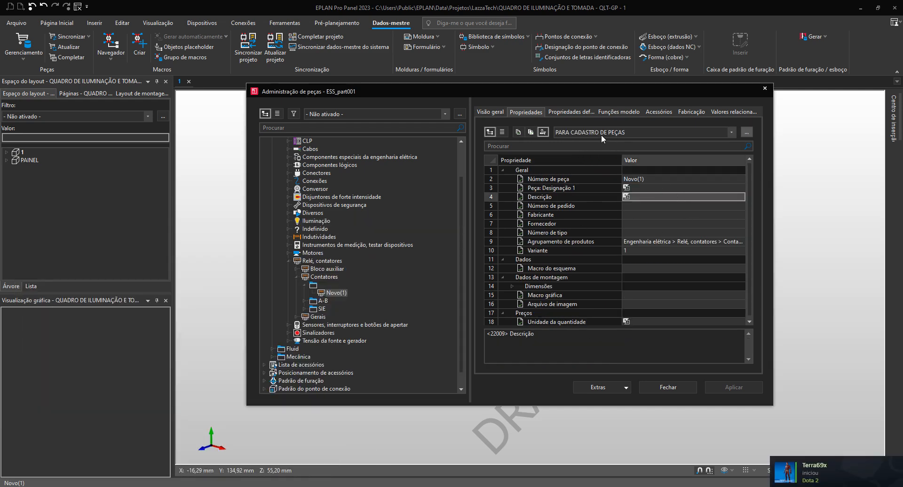
Step: Examine the configuration of the PARA CADASTRO DE PEÇAS property scheme and close it without changes
left_click(745, 132)
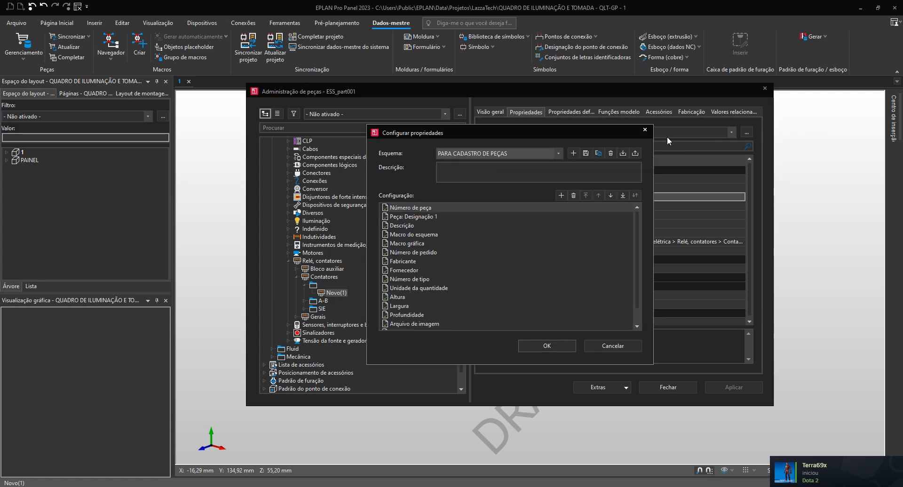
left_click(644, 130)
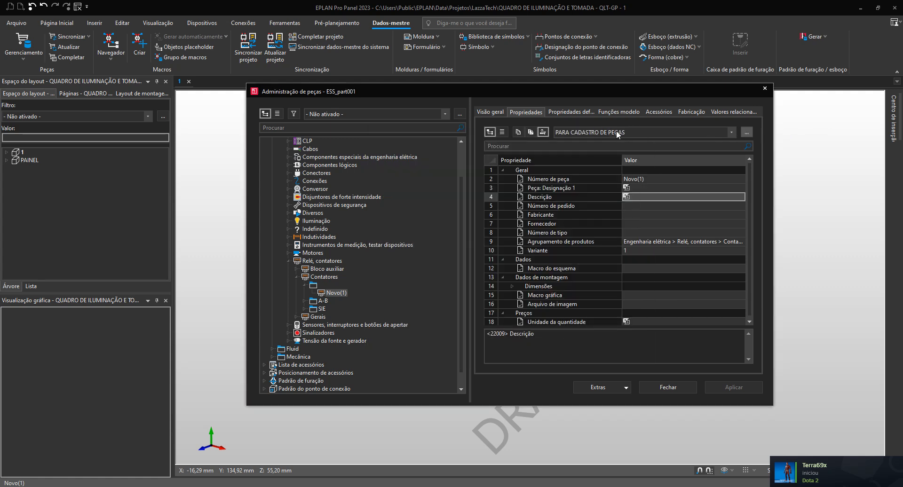
left_click(750, 132)
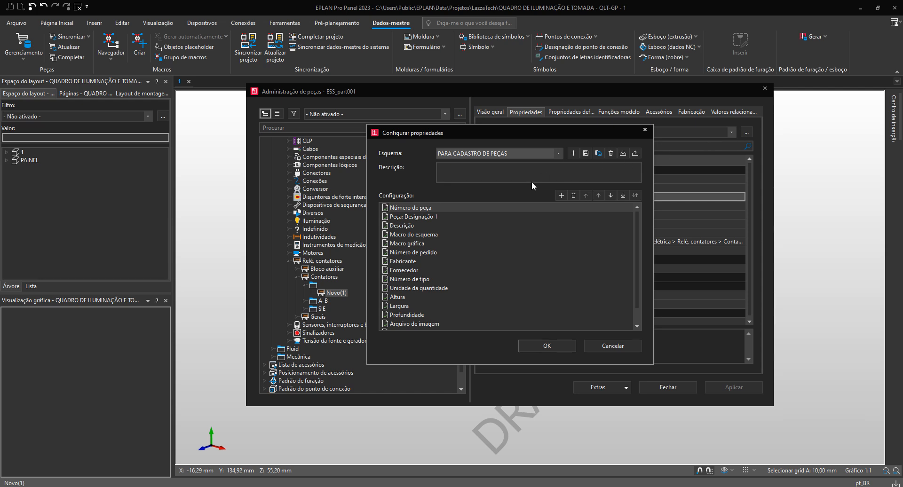
left_click(645, 130)
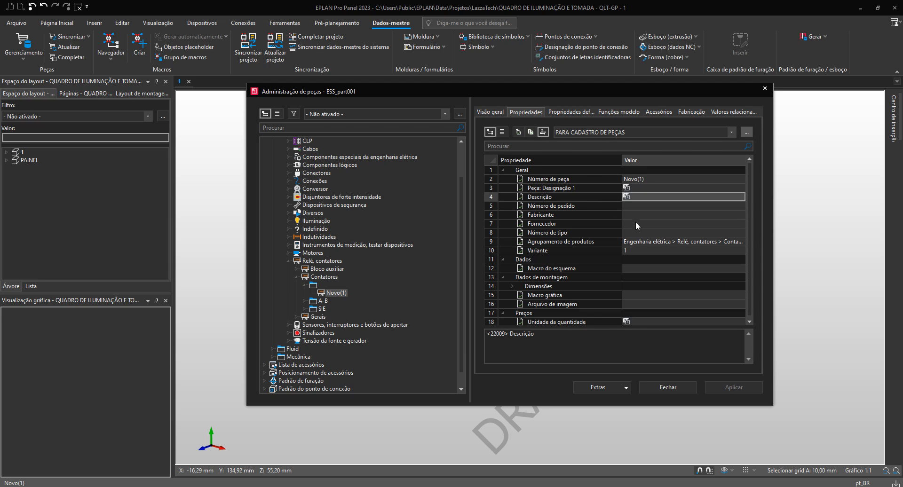
Step: Compare the filled and scheme-filtered property displays, then show the scheme-filtered properties as a flat list
left_click(518, 132)
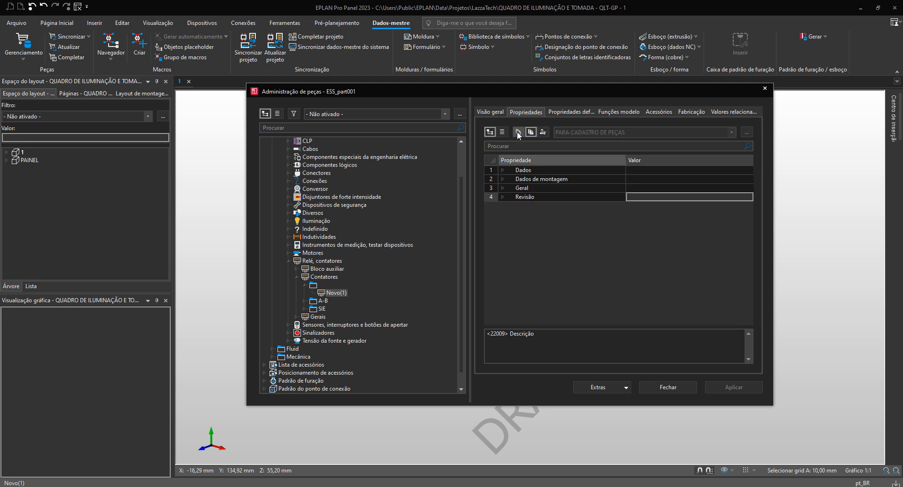
left_click(543, 132)
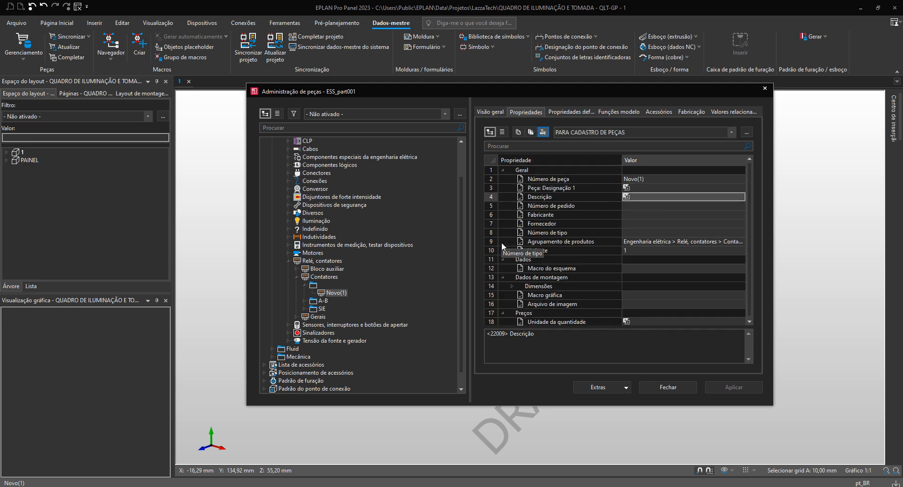
left_click(501, 132)
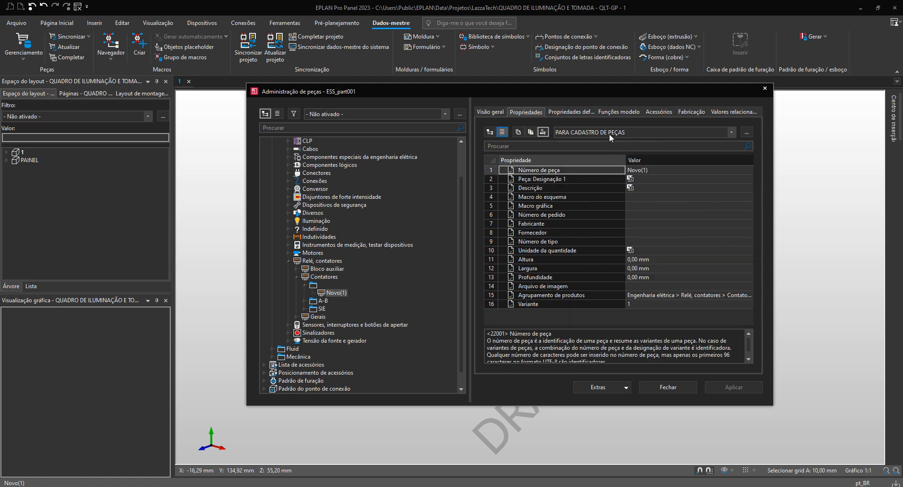
Step: Review the PARA CADASTRO DE PEÇAS scheme's configured properties and the properties available to add, closing both dialogs without changes
left_click(745, 132)
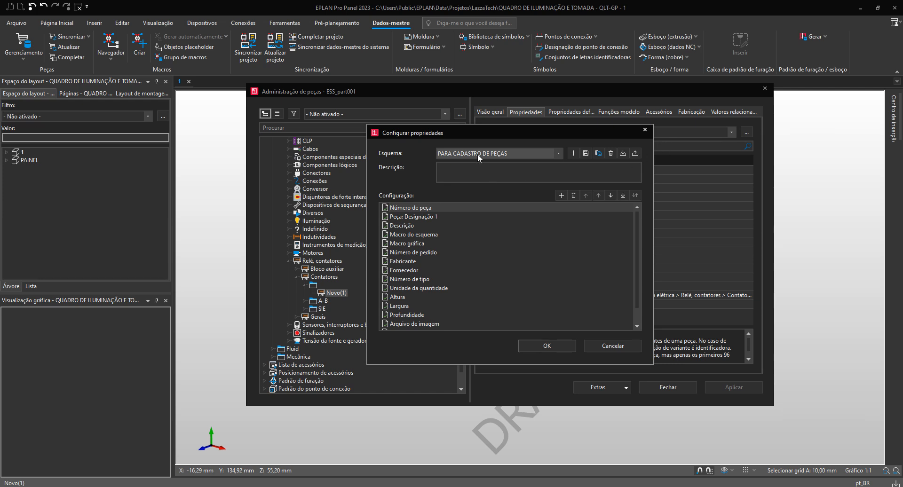
scroll(472, 217, "down", 1)
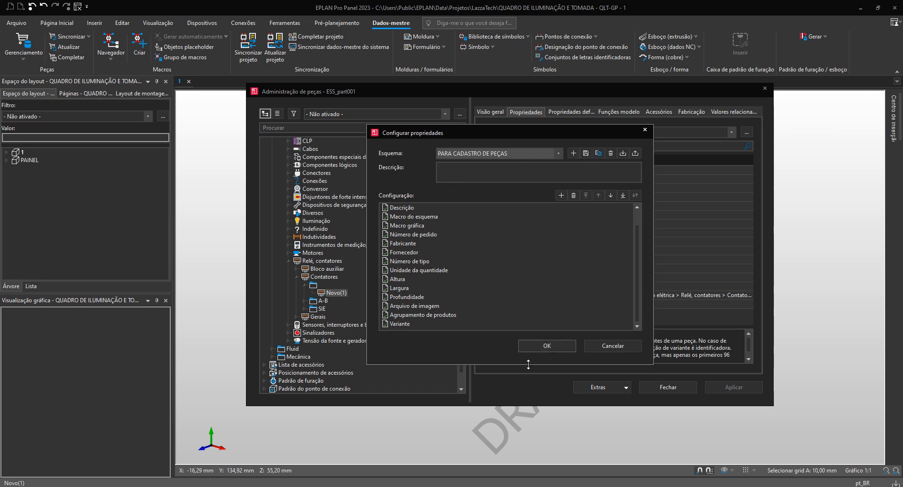
left_click_drag(528, 365, 528, 410)
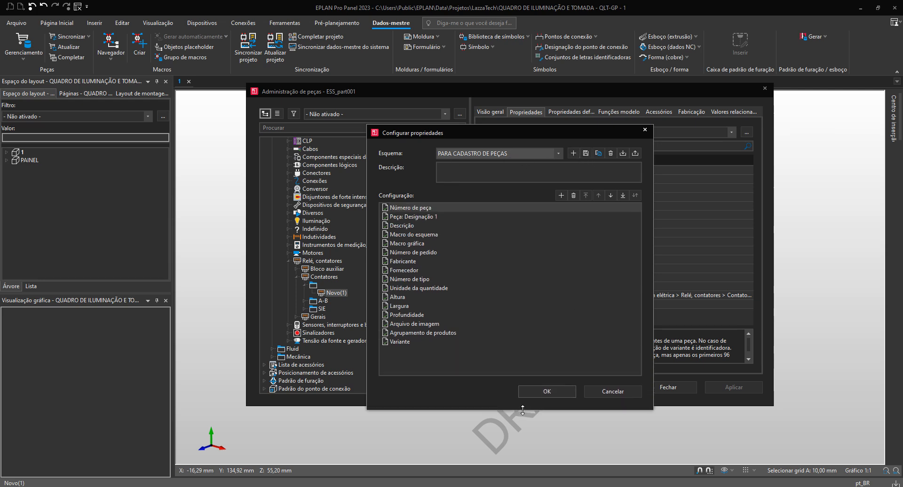
left_click(560, 195)
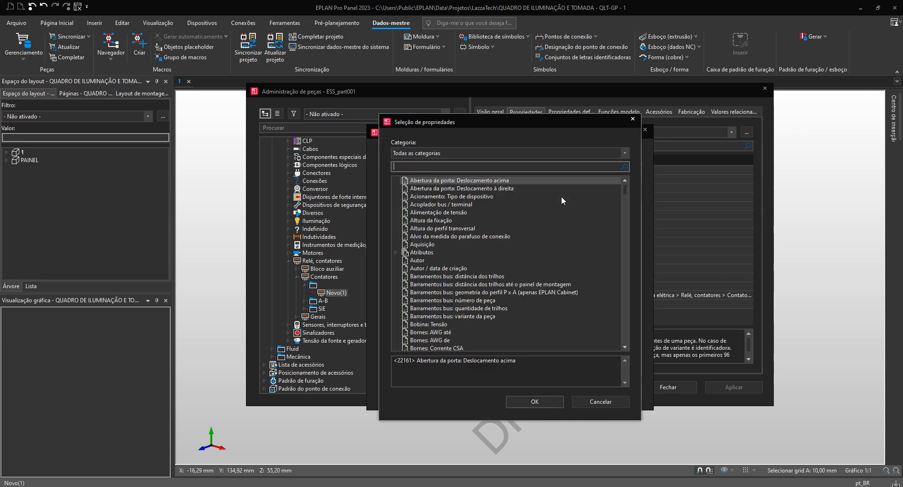
scroll(470, 244, "down", 3)
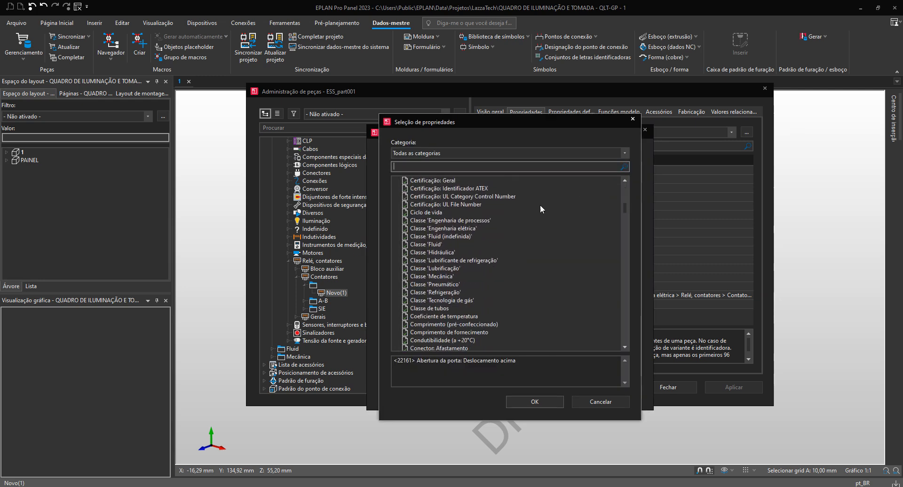
left_click(632, 119)
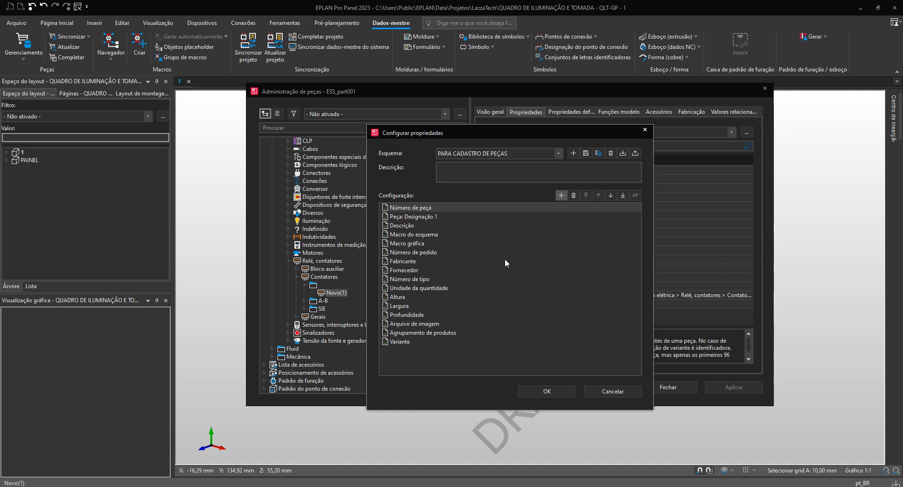
left_click(644, 129)
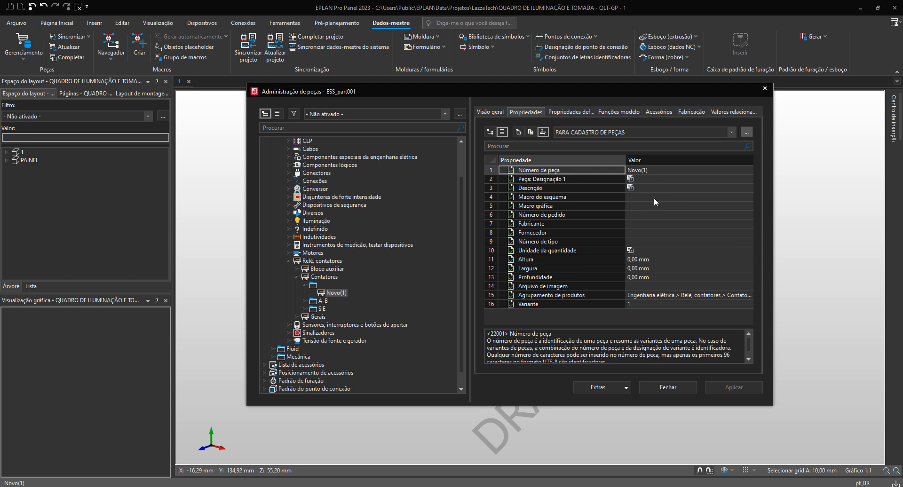
Step: Set the part number to ABB.1SBL347001R1300, copying the product ID from ABB's AF40-30-00-13 page in the browser
left_click(672, 170)
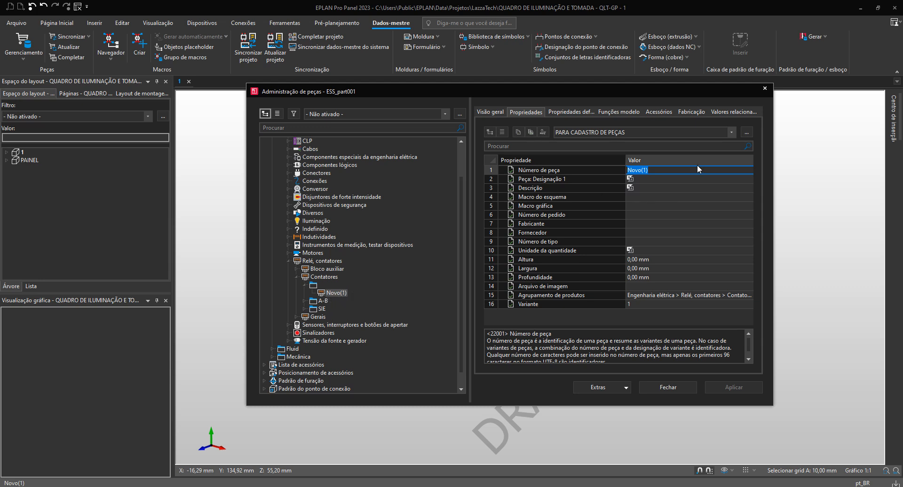
type("ABB.")
left_click(282, 486)
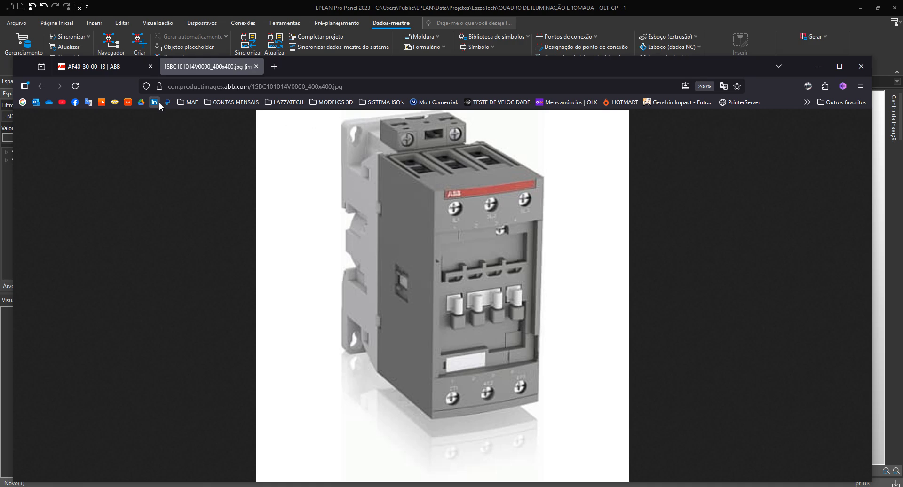
left_click(256, 67)
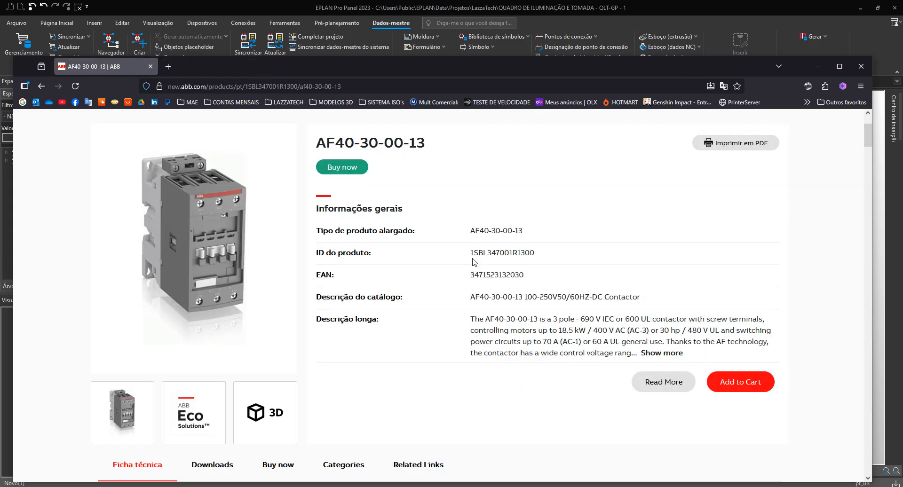
left_click_drag(471, 252, 535, 254)
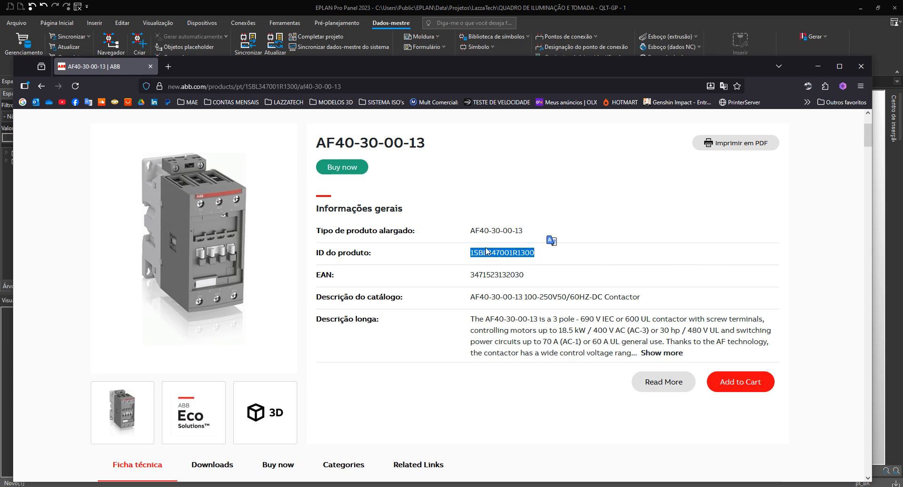
right_click(503, 249)
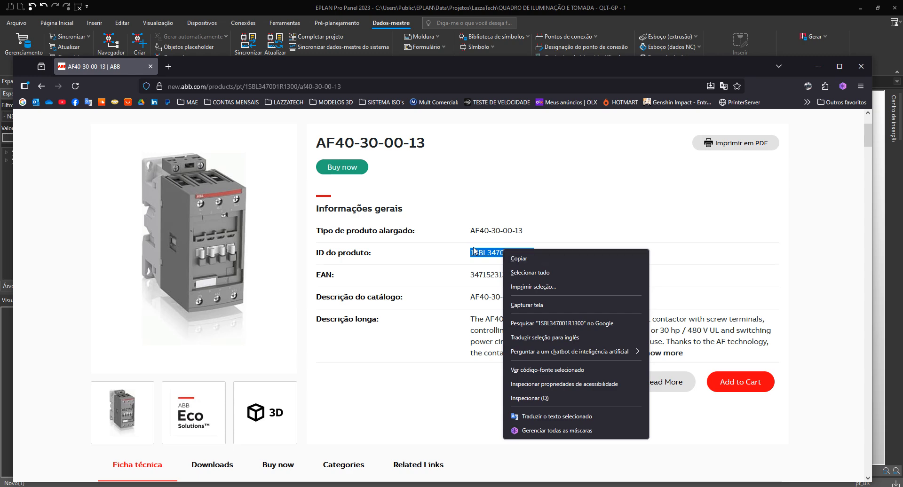
left_click(522, 258)
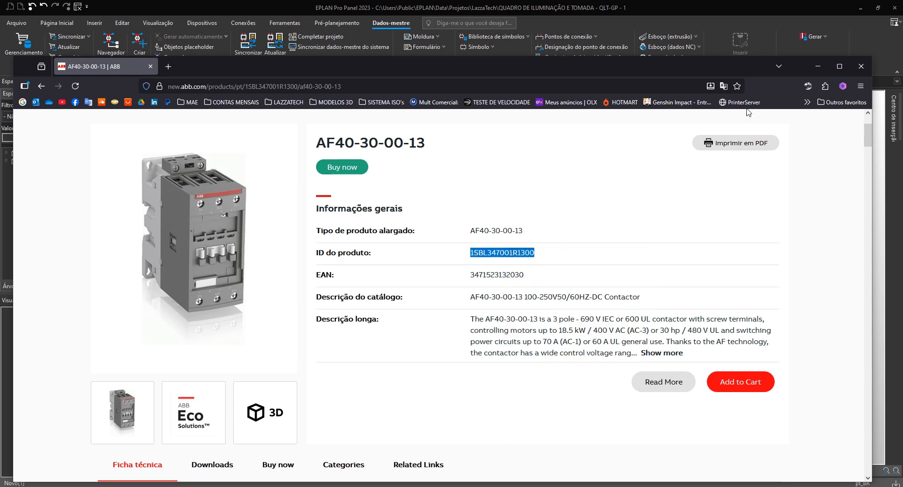
left_click(815, 68)
left_click(649, 171)
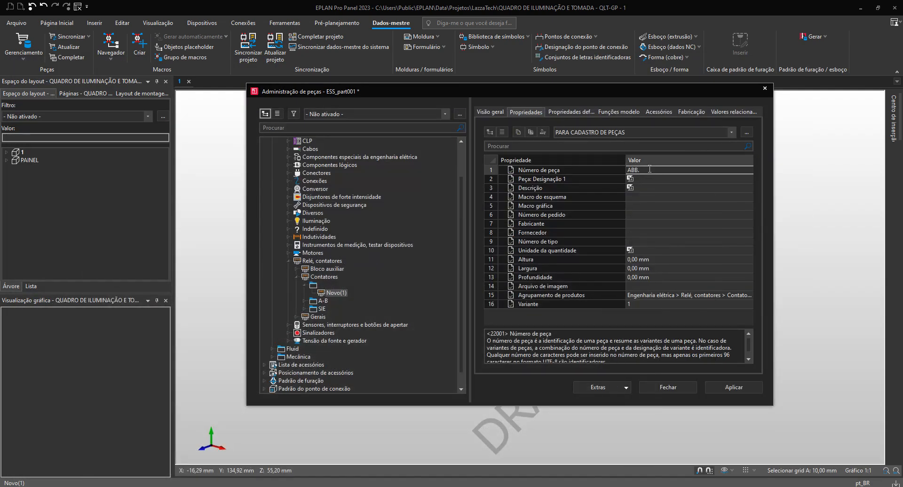
key("ctrl+v")
Step: Enter contatora as the part's Peça: Designação 1 and apply the change
left_click(668, 180)
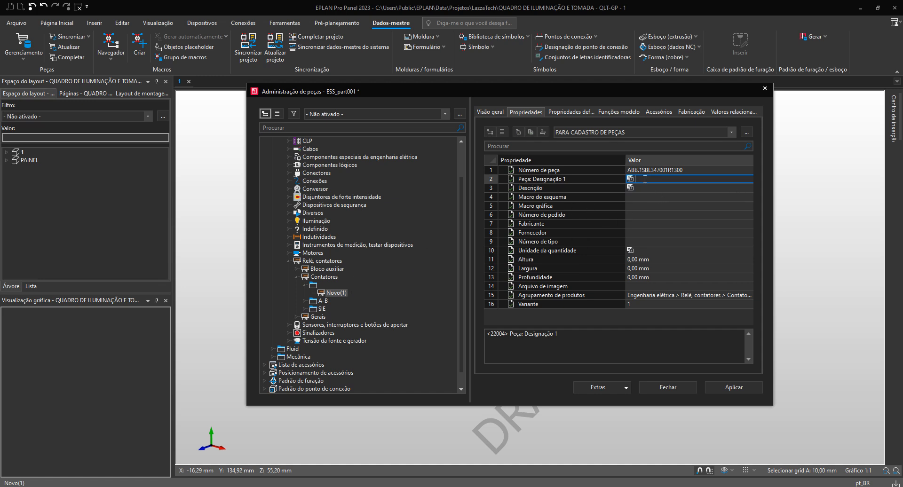
type("con")
type("tatora")
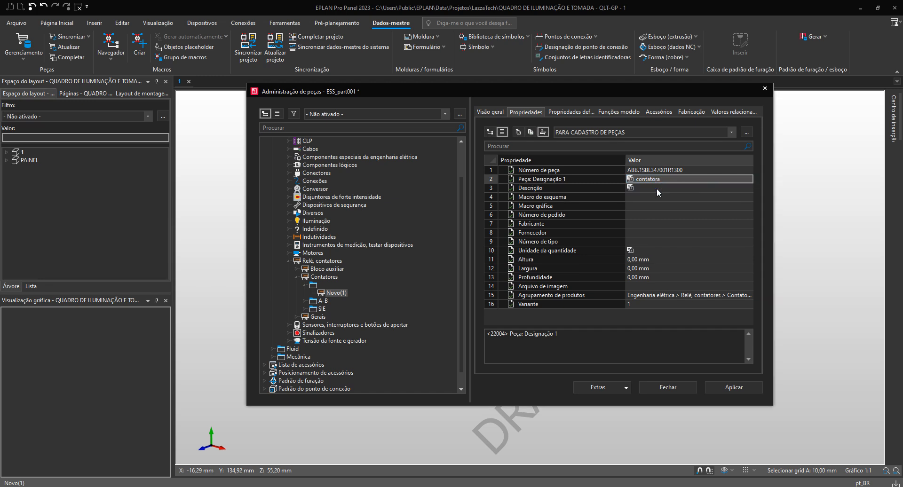
left_click(746, 390)
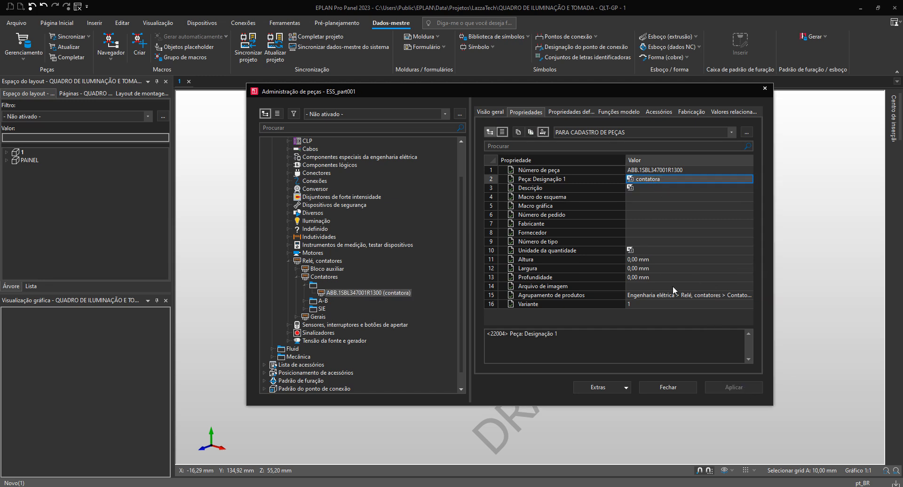
Step: Clear the Peça: Designação 1 value and apply the part's changes
left_click(615, 180)
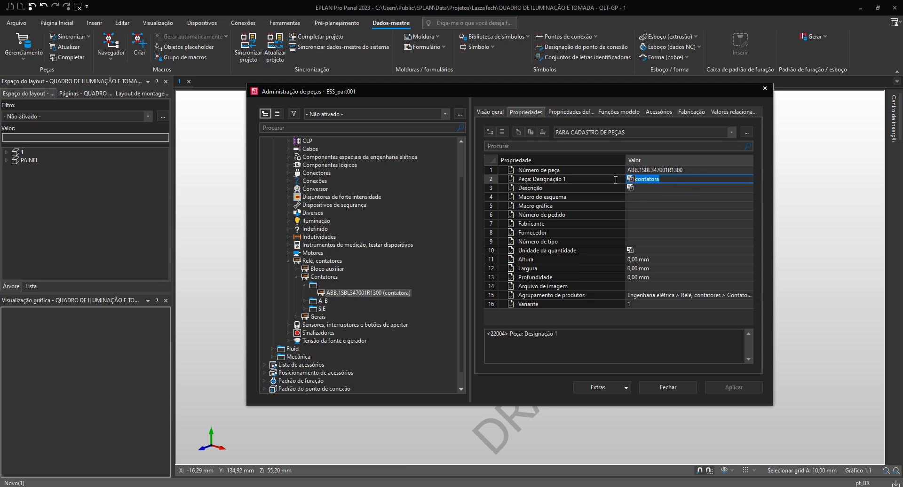
key("Delete")
left_click(663, 251)
left_click(733, 387)
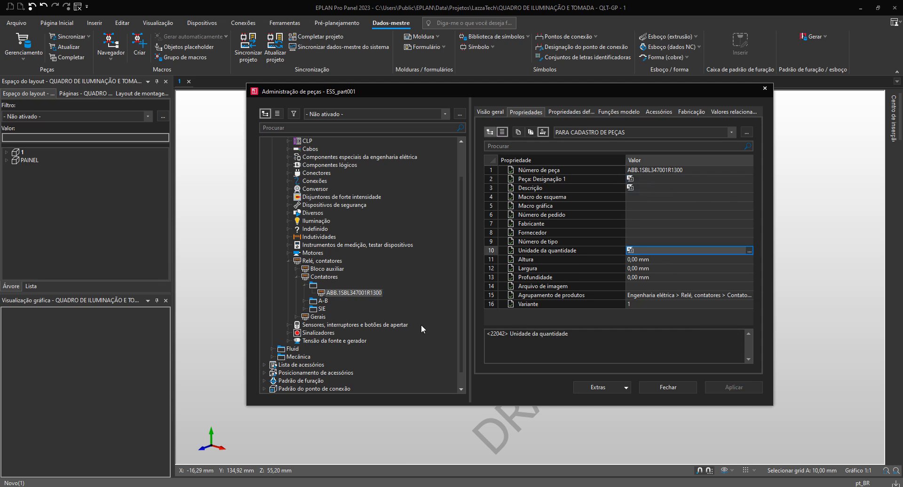
left_click(645, 182)
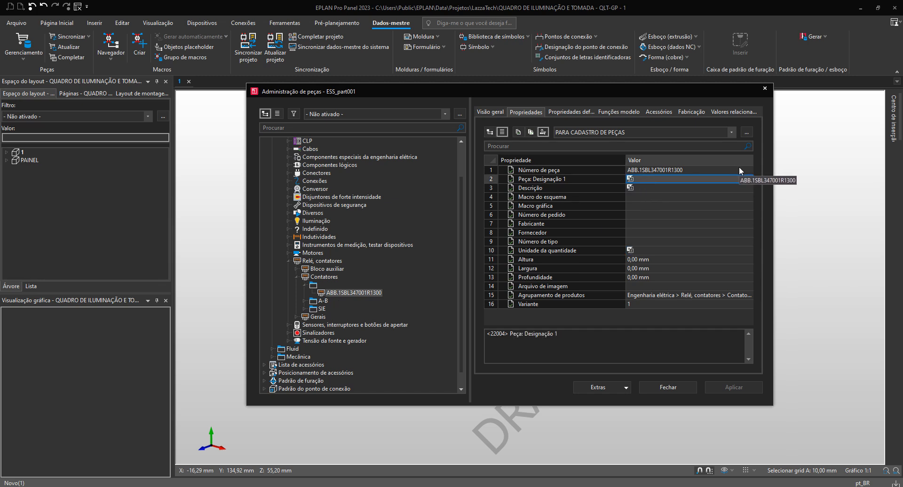
left_click(645, 182)
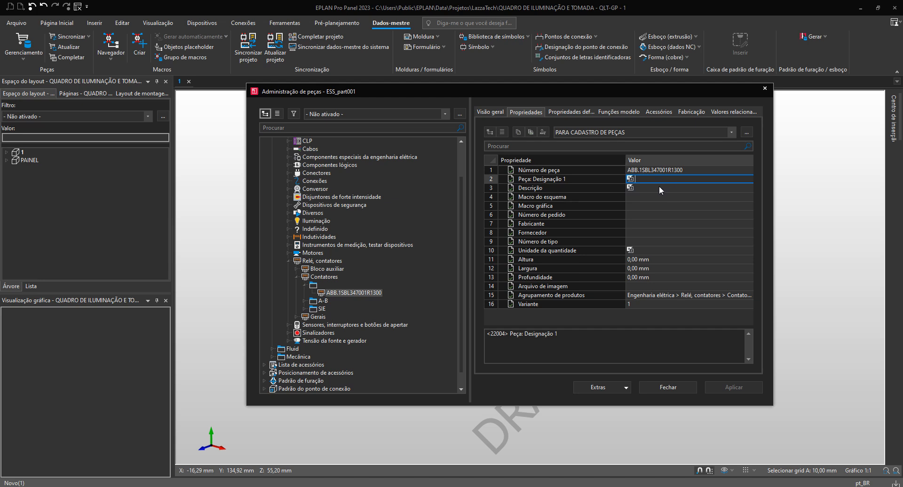
left_click(659, 186)
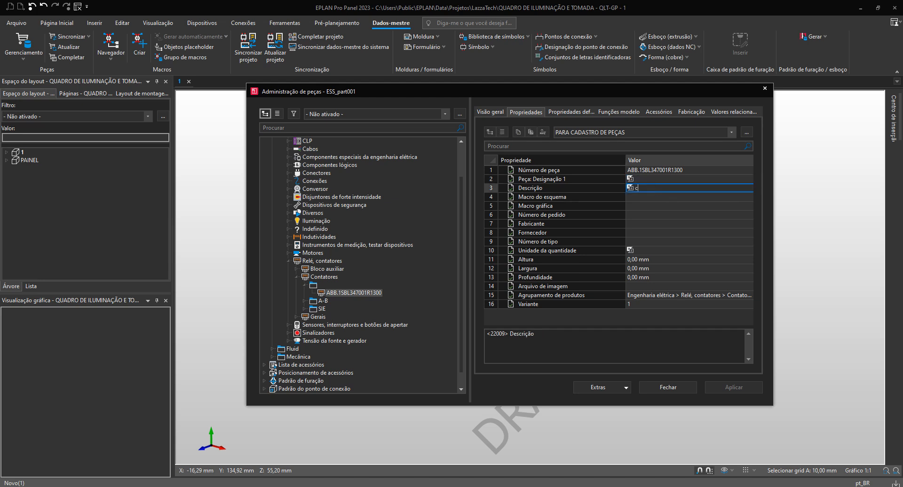
type("con")
key("BackSpace")
key("BackSpace")
key("BackSpace")
type("CONTATORA DE POTENCIA / AF40 / AC-1")
Step: Widen the parts management window and enlarge its properties area
left_click_drag(773, 200, 826, 192)
left_click_drag(497, 213, 437, 213)
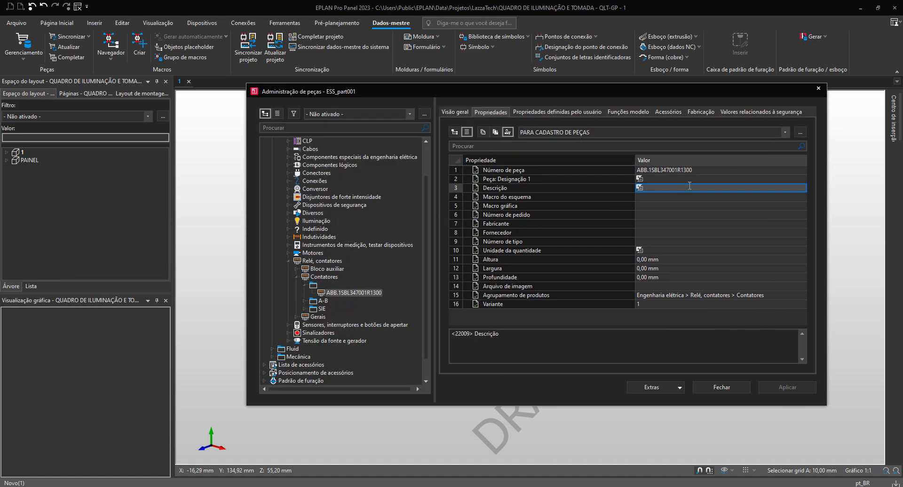
left_click(725, 186)
left_click(723, 180)
Step: Set the part's Descrição to CONTATORA DE POTENCIA AC-1: * AC-3: *
double_click(701, 189)
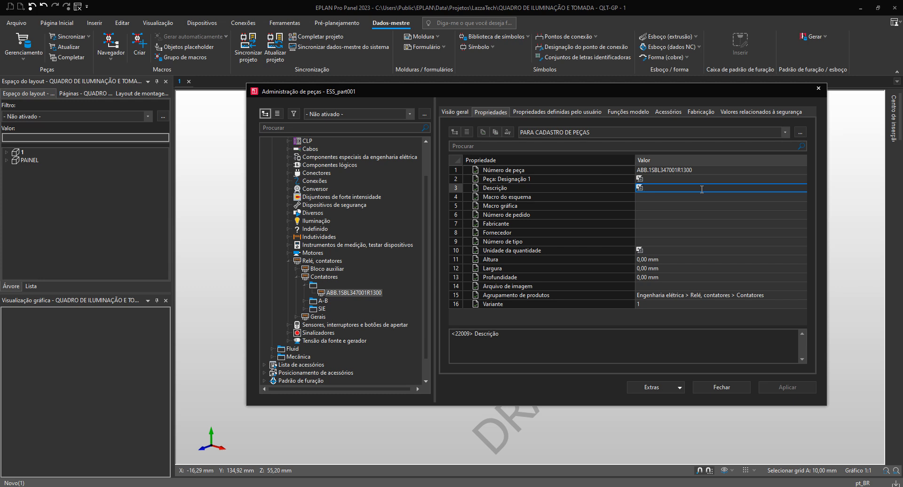
type("CONTATORA ")
type("DE POTENCIA")
type(" / AF-40")
key("BackSpace")
key("BackSpace")
key("BackSpace")
key("BackSpace")
key("BackSpace")
type("C-1")
type(": * AC-3")
type(": +")
left_click(721, 215)
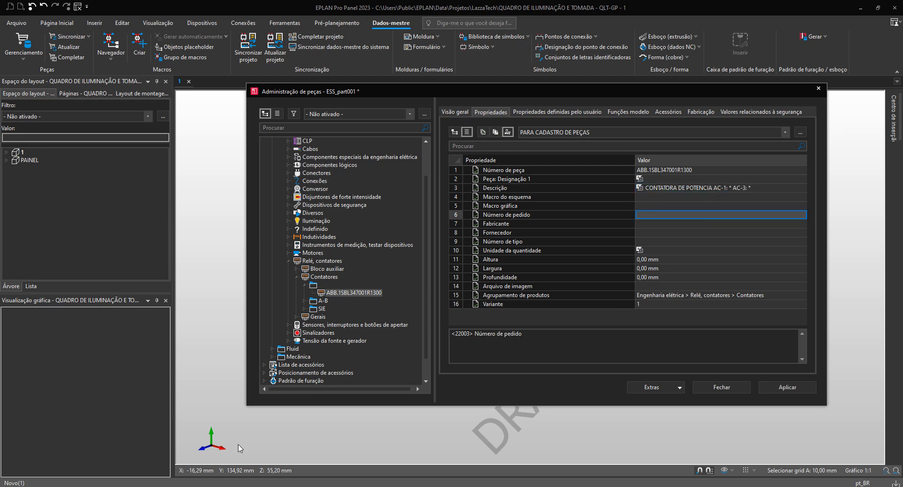
Step: Look up the AC-1 and AC-3 rated operational currents on the ABB AF40-30-00-13 product page in the browser
left_click(160, 486)
scroll(528, 251, "down", 2)
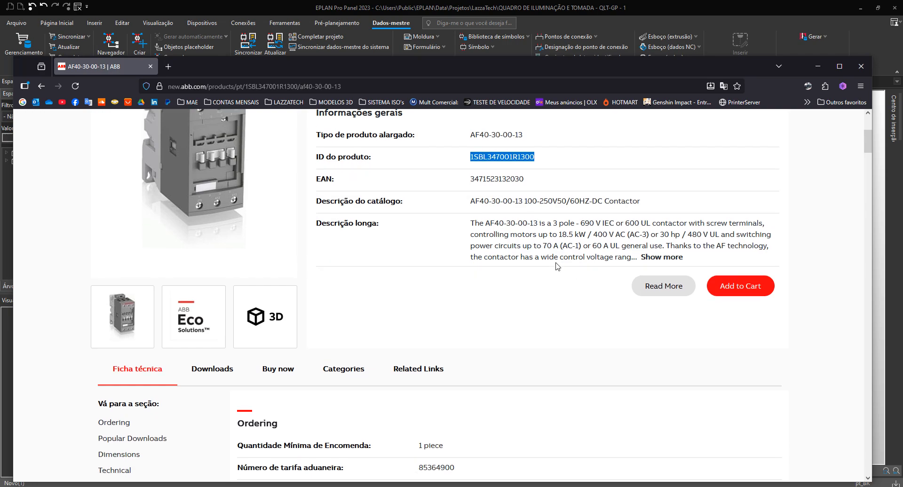
scroll(557, 266, "up", 1)
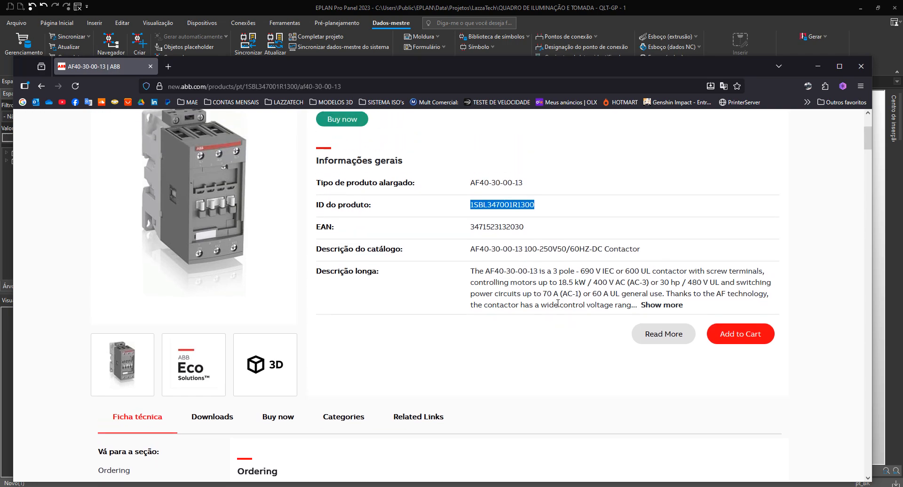
scroll(543, 286, "down", 10)
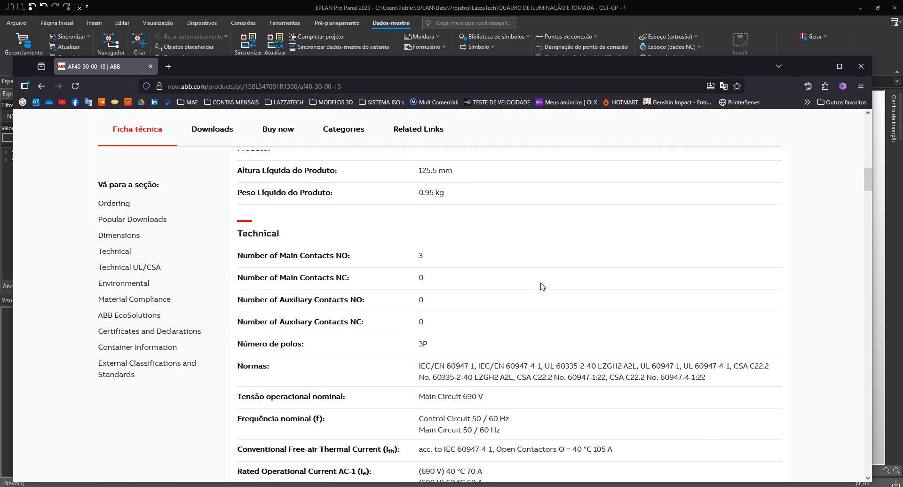
scroll(542, 286, "down", 9)
scroll(541, 284, "up", 4)
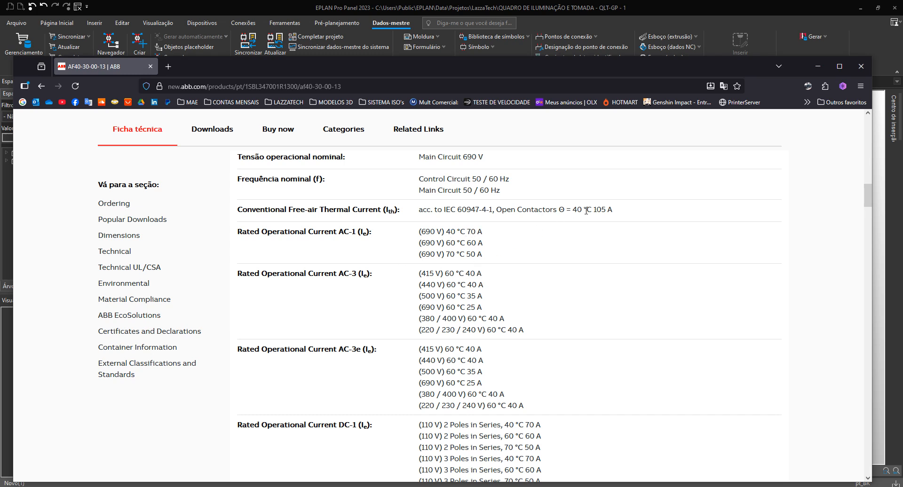
left_click(816, 71)
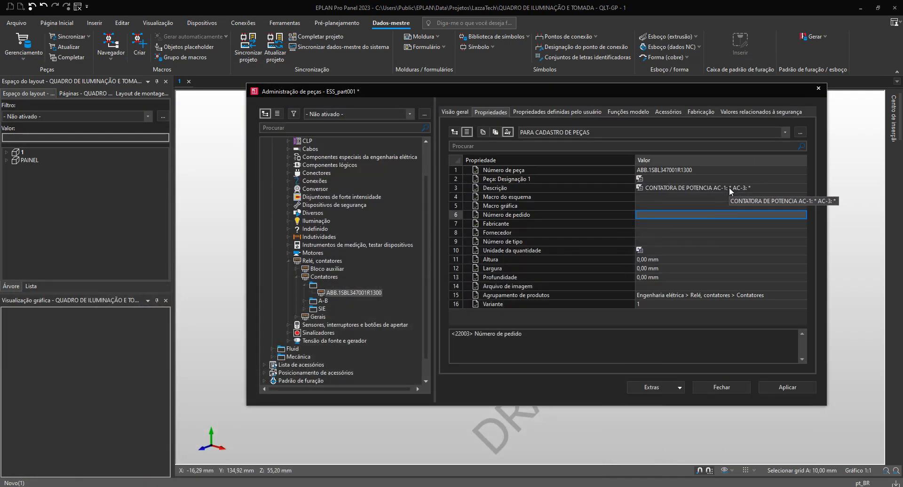
Step: Complete the part's Descrição placeholders with the currents so it reads CONTATORA DE POTENCIA AC-1: 70A / AC-3: 40A
left_click(730, 189)
key("BackSpace")
key("BackSpace")
type("70A /  AC-3: ")
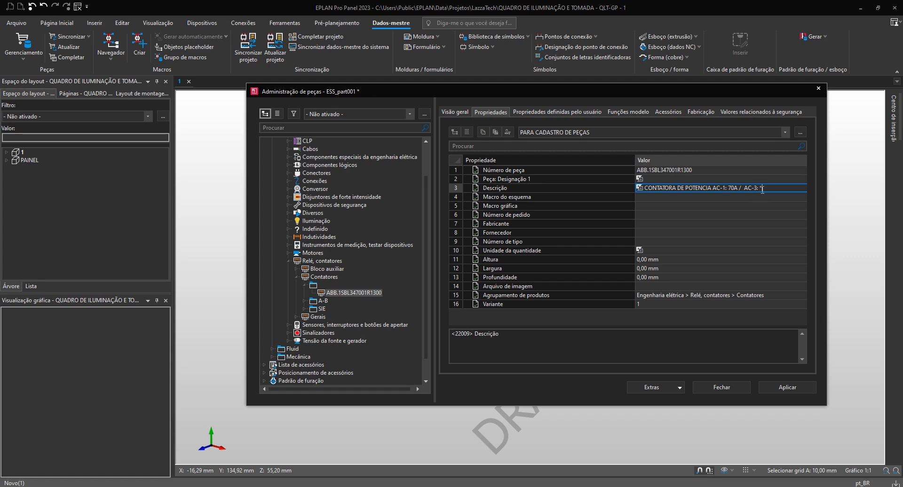
type("40S")
key("BackSpace")
type("A")
left_click(658, 198)
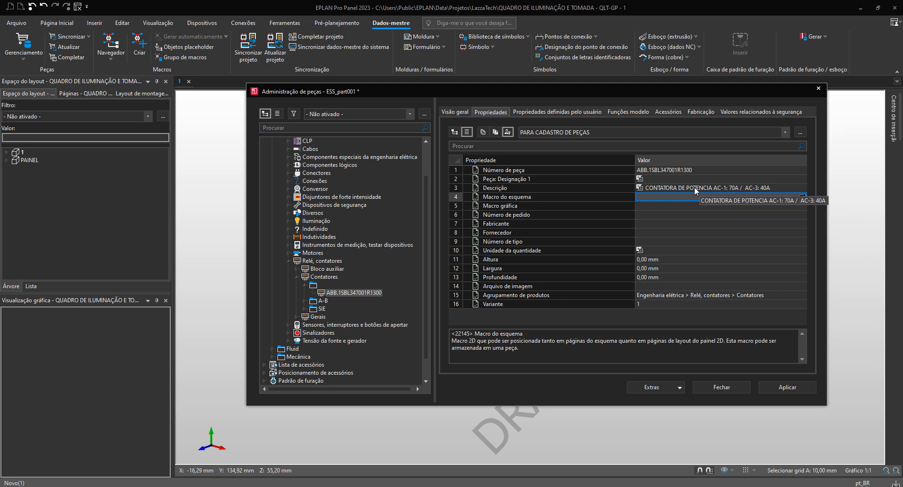
Step: Insert 3P / before AC-1 in the part's Descrição
left_click(714, 188)
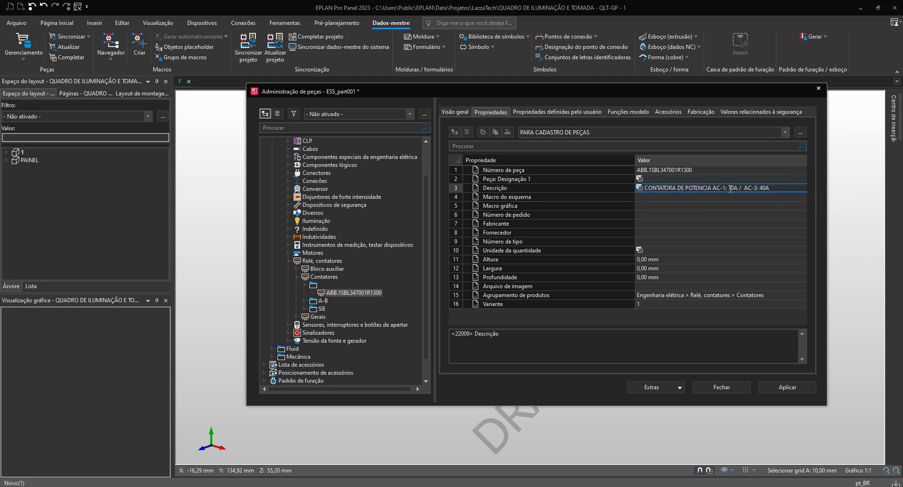
type("3P /")
left_click(701, 200)
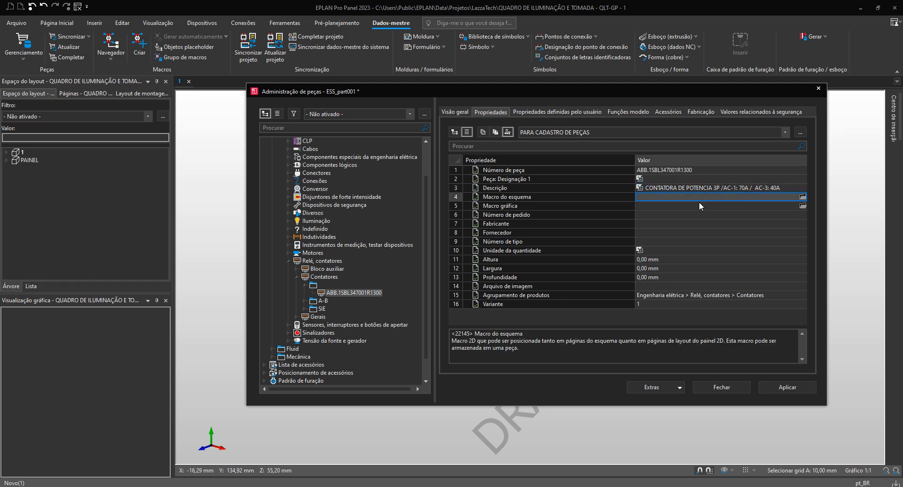
Step: Link the 3D macro file AF40.ema from the LazzaTech macros folder as the part's Macro gráfica
left_click(655, 206)
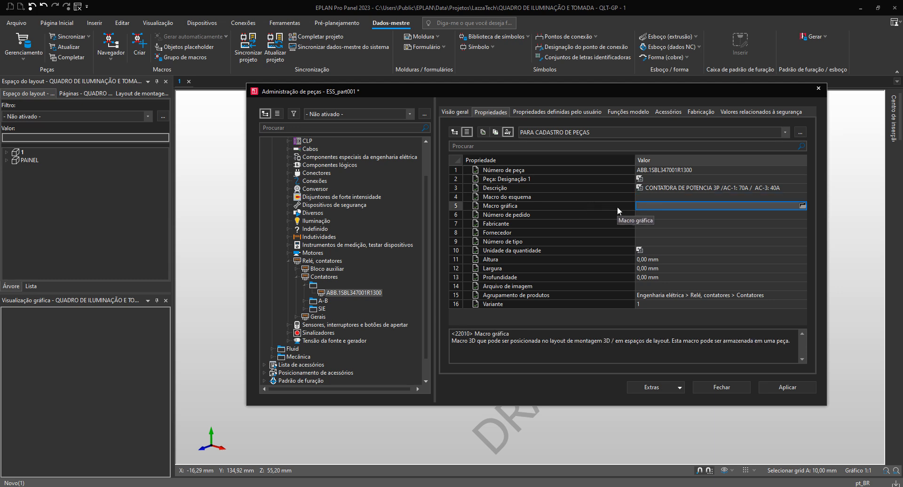
left_click(802, 206)
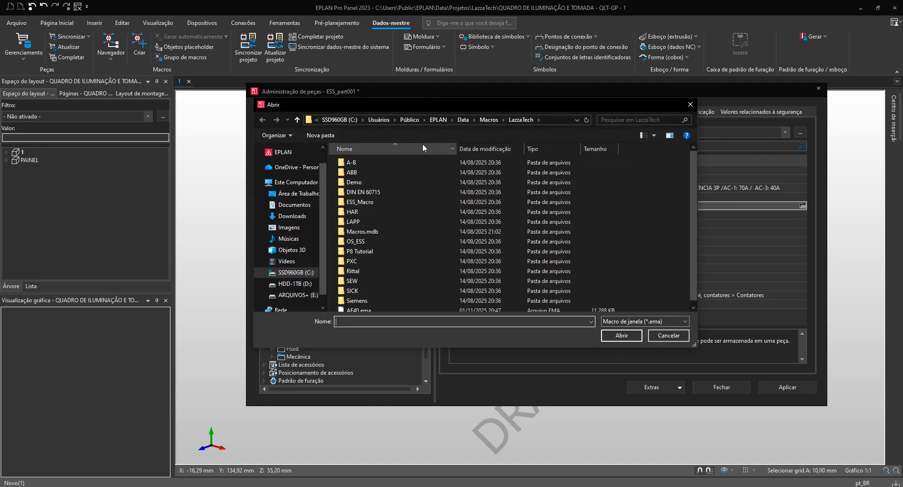
left_click(498, 146)
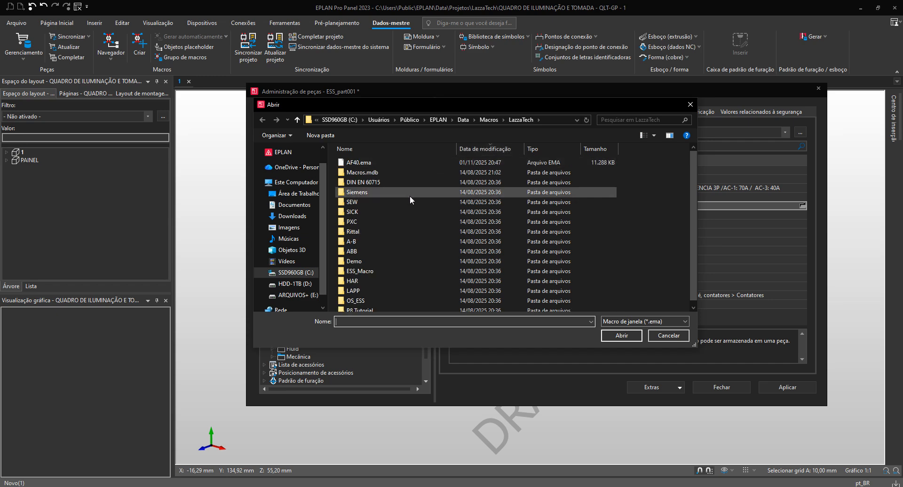
double_click(371, 162)
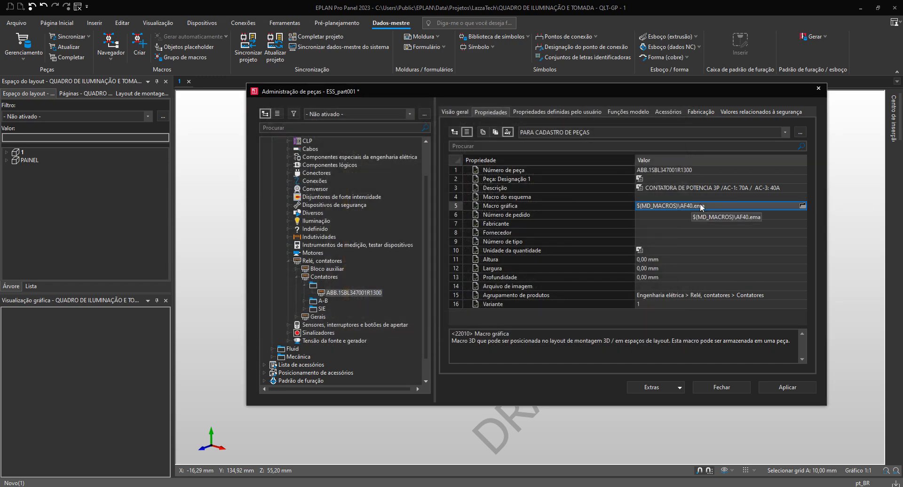
Step: Copy the part number without its ABB prefix into the Número de pedido property
left_click(645, 216)
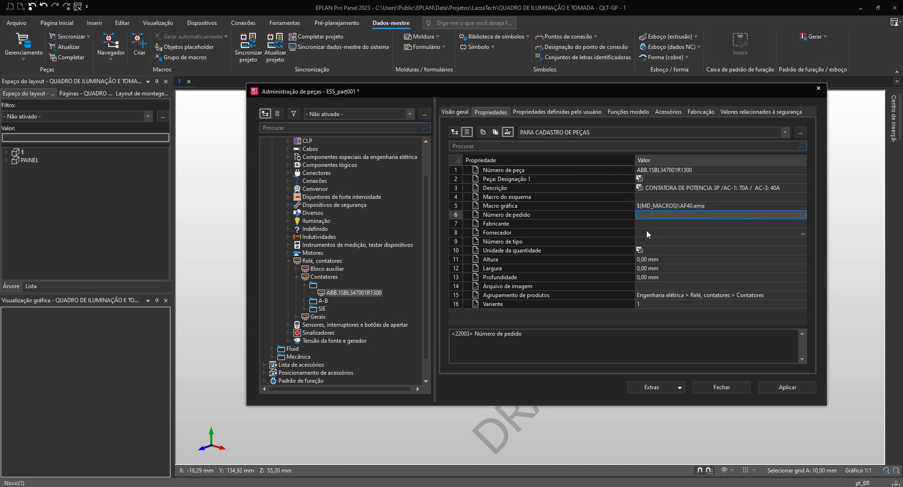
left_click(691, 169)
left_click_drag(693, 170, 650, 177)
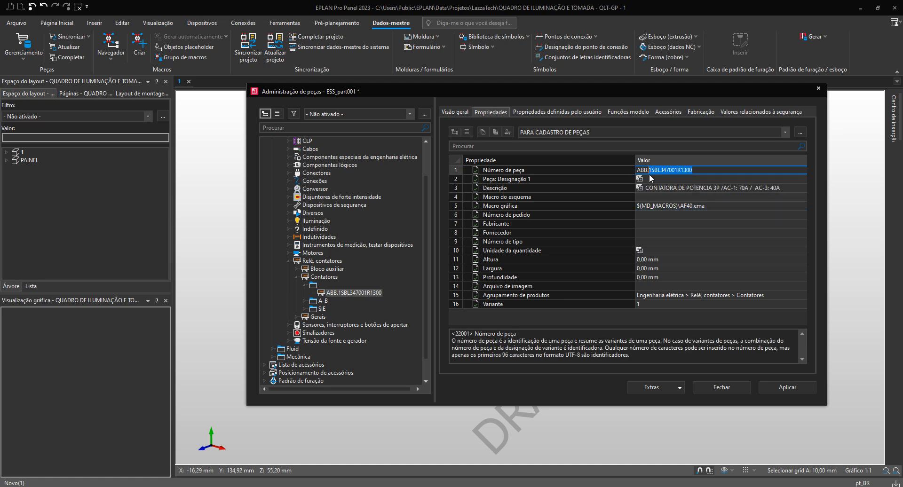
key("ctrl+c")
left_click(642, 216)
key("ctrl+v")
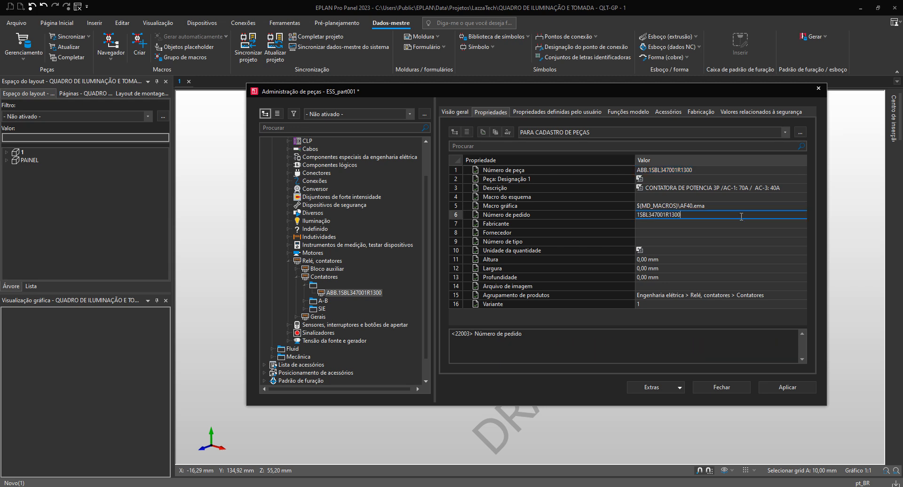
Step: Set both Fabricante and Fornecedor of the part to ABB
left_click(688, 224)
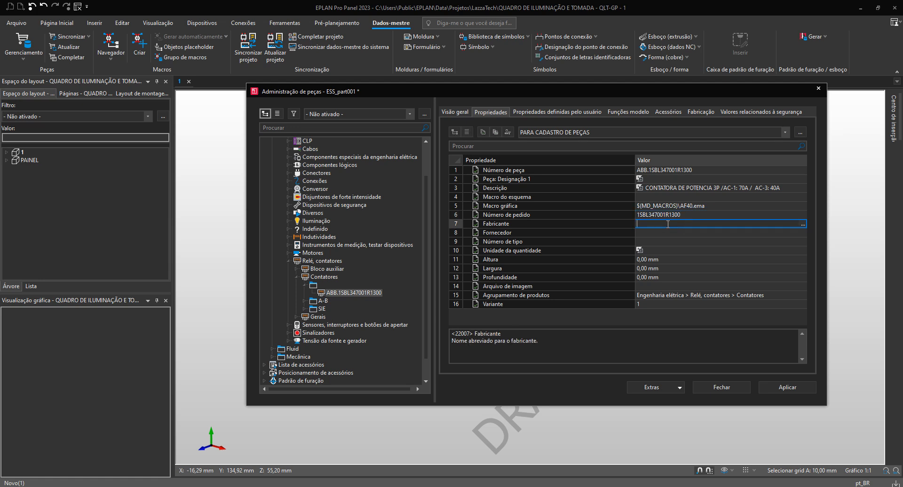
type("ABB")
left_click(648, 235)
type("ABB")
left_click(654, 242)
left_click(655, 235)
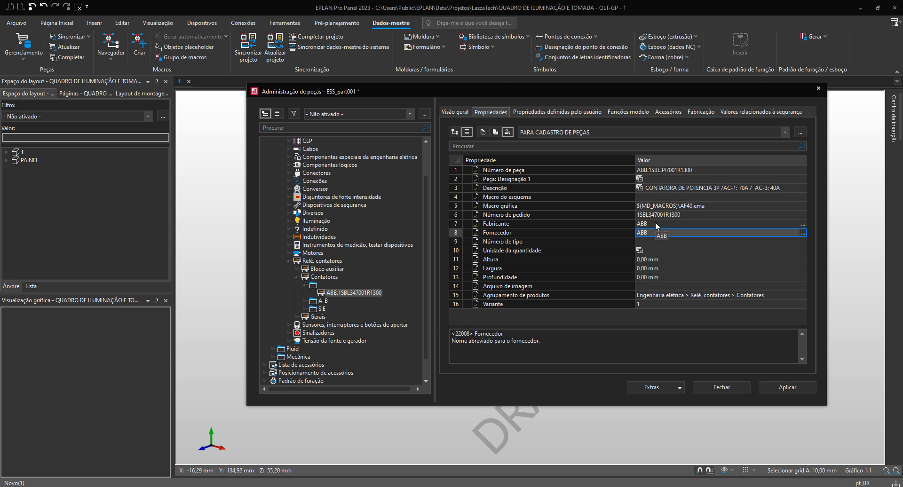
Step: Copy the extended product type AF40-30-00-13 from the ABB product page for the Número de tipo property
left_click(650, 241)
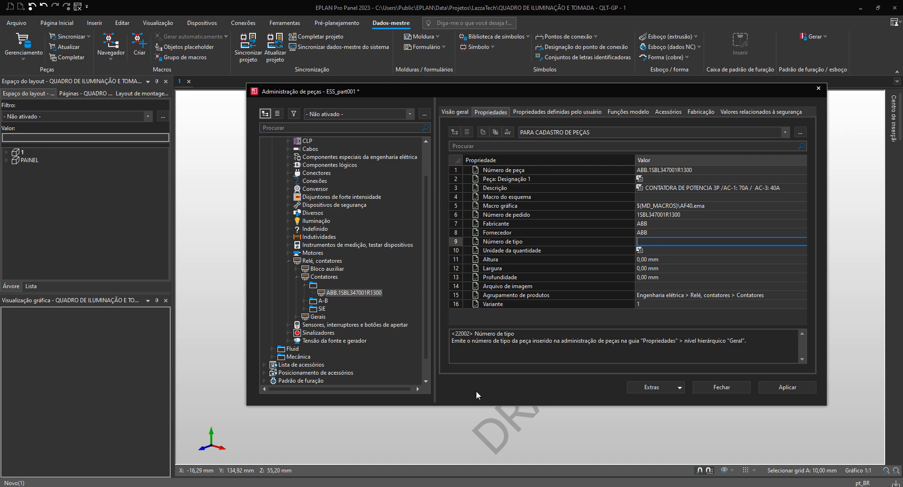
left_click(212, 486)
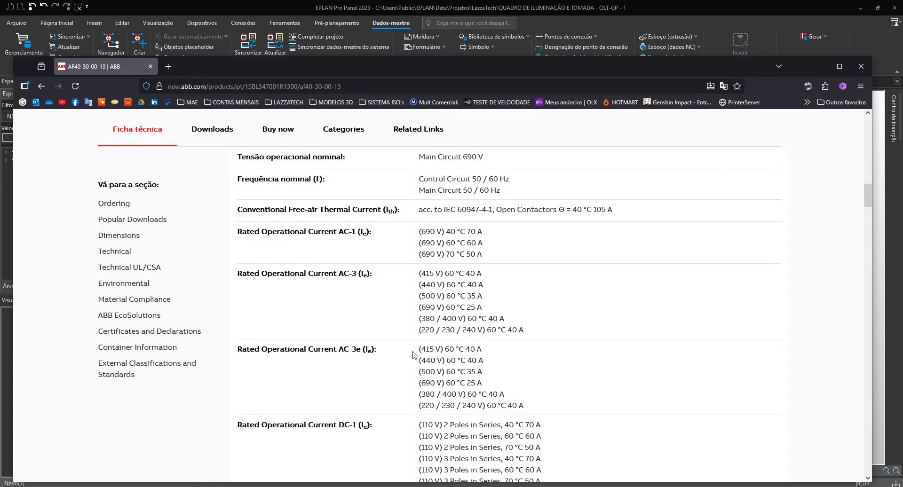
scroll(413, 354, "up", 20)
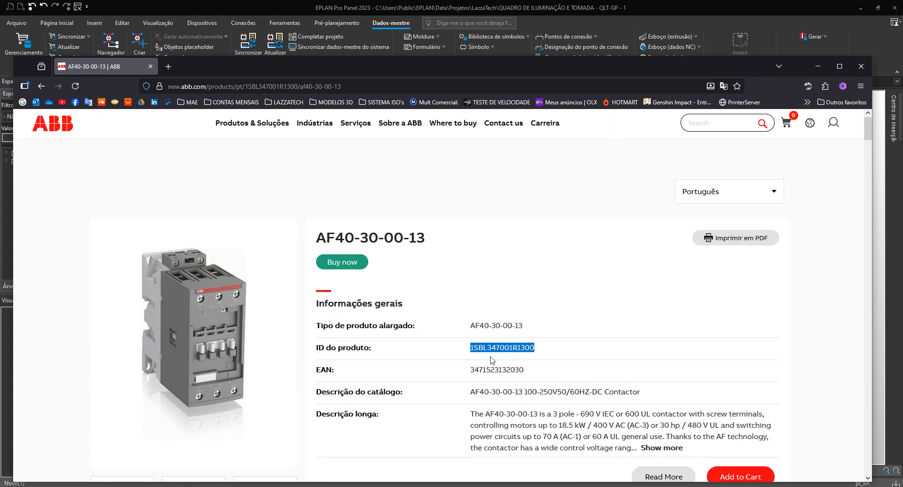
scroll(465, 364, "down", 2)
left_click_drag(470, 231, 523, 231)
key("ctrl+c")
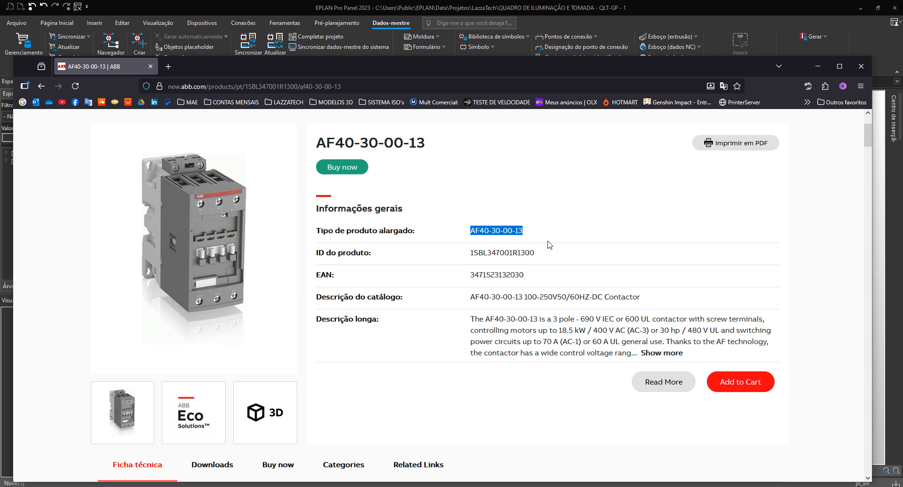
Step: Examine the technical data on the ABB product page for the contactor's rated control circuit voltage
scroll(549, 245, "down", 15)
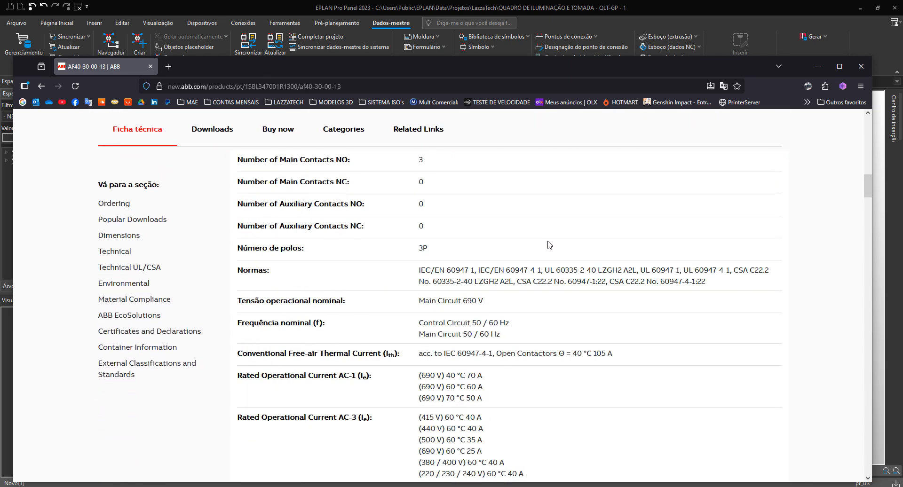
scroll(550, 245, "down", 2)
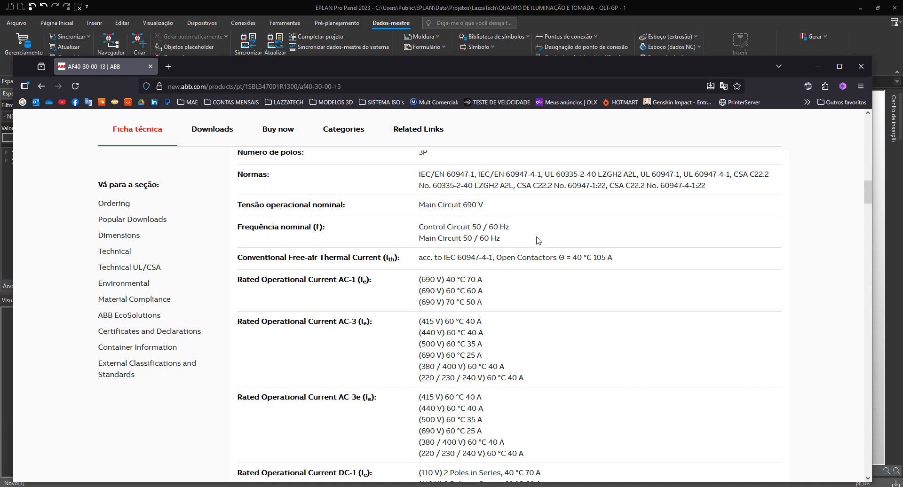
scroll(512, 262, "down", 6)
scroll(511, 262, "down", 14)
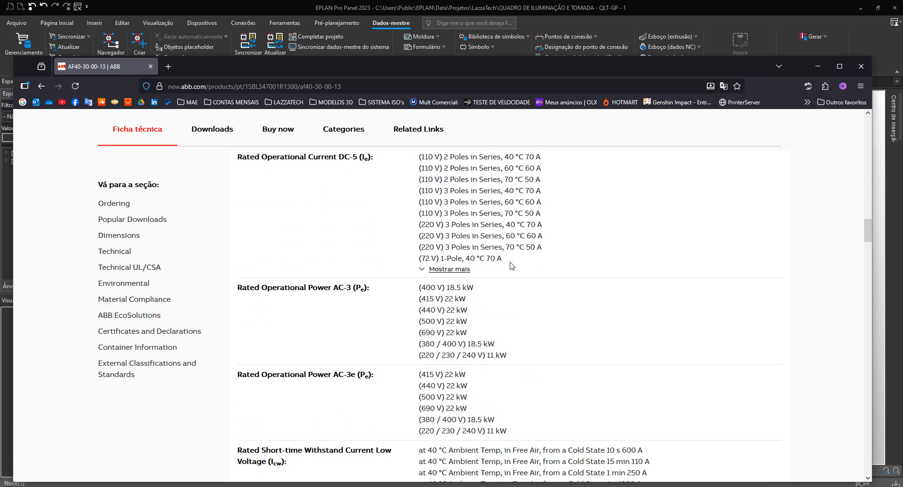
scroll(552, 269, "up", 2)
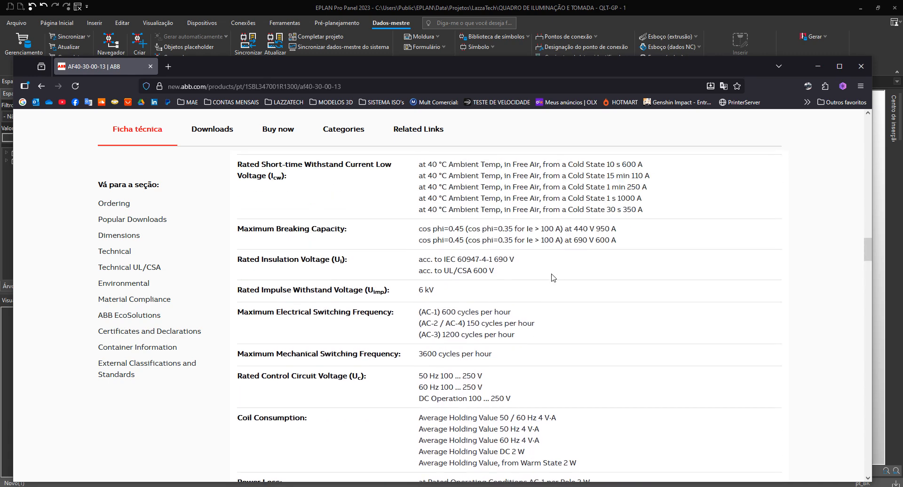
scroll(553, 277, "down", 2)
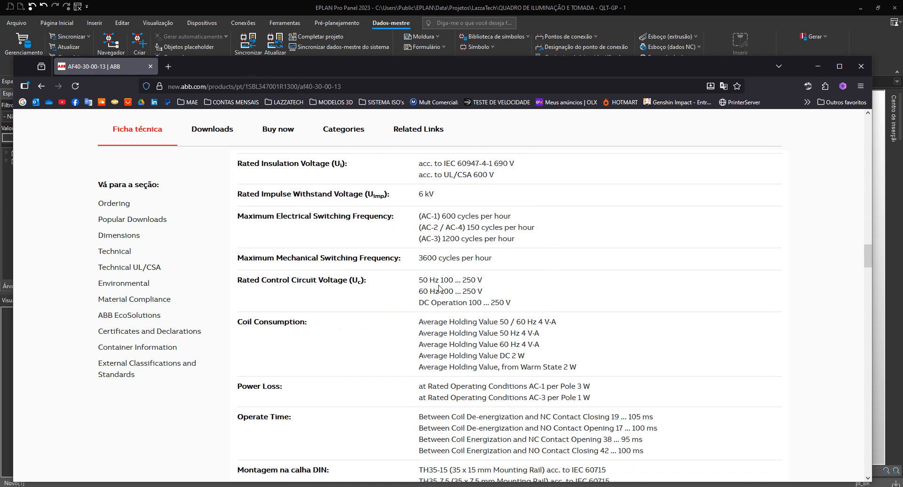
scroll(379, 299, "down", 1)
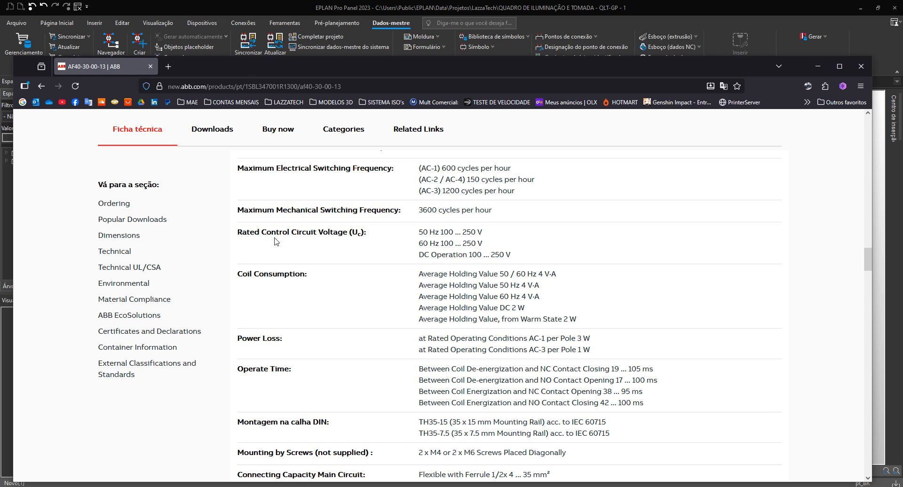
scroll(437, 249, "up", 2)
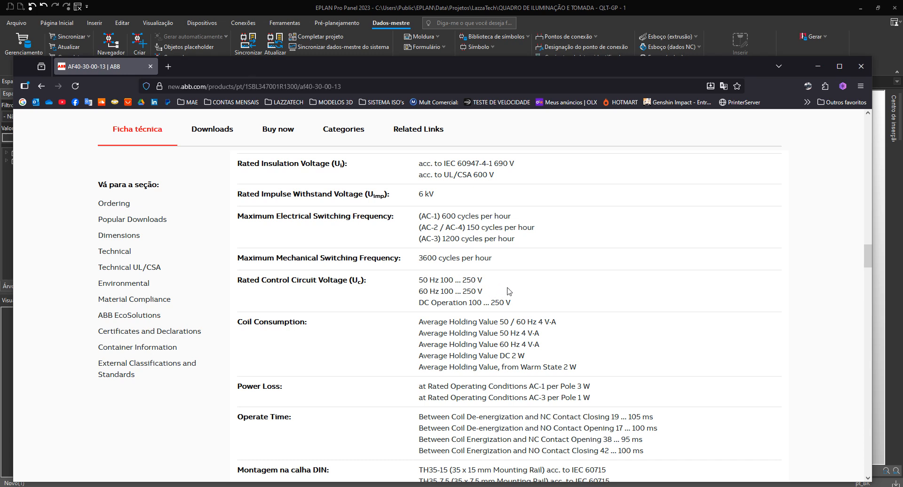
scroll(511, 289, "up", 2)
scroll(512, 288, "up", 1)
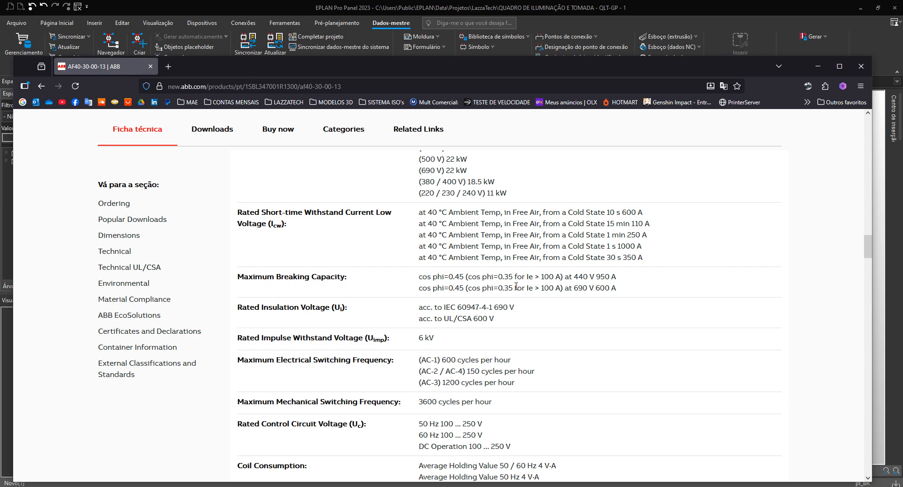
scroll(516, 286, "down", 3)
Step: Switch back to EPLAN parts management and append - 220V to the part's Descrição
left_click(816, 66)
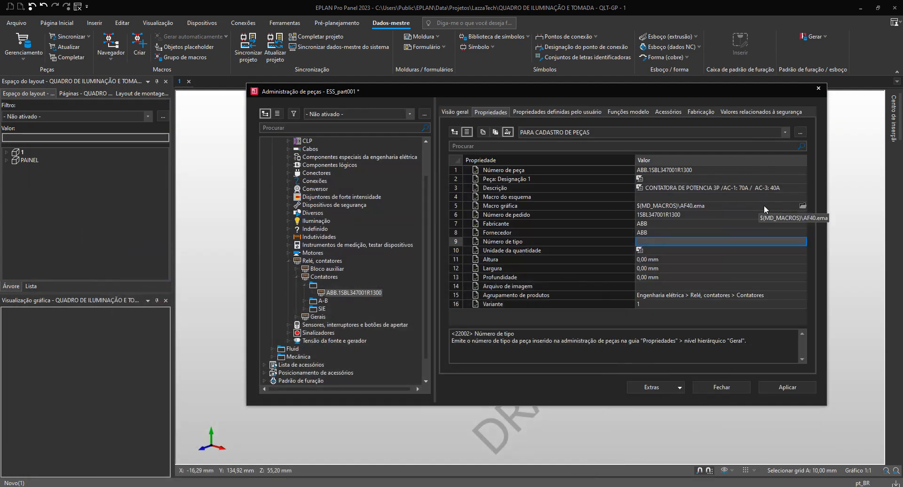
left_click(786, 187)
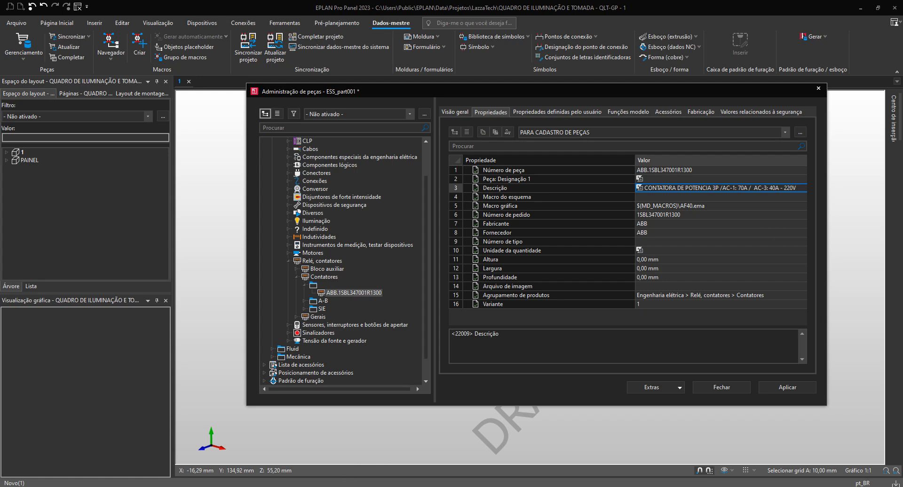
Step: Return to the ABB product page and highlight the 60 Hz control circuit voltage range of 100 ... 250 V
left_click(442, 486)
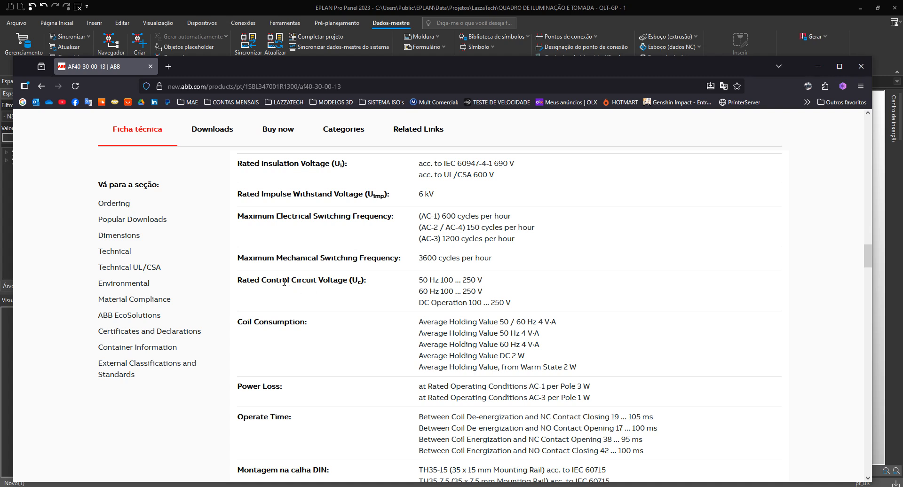
left_click_drag(255, 279, 500, 308)
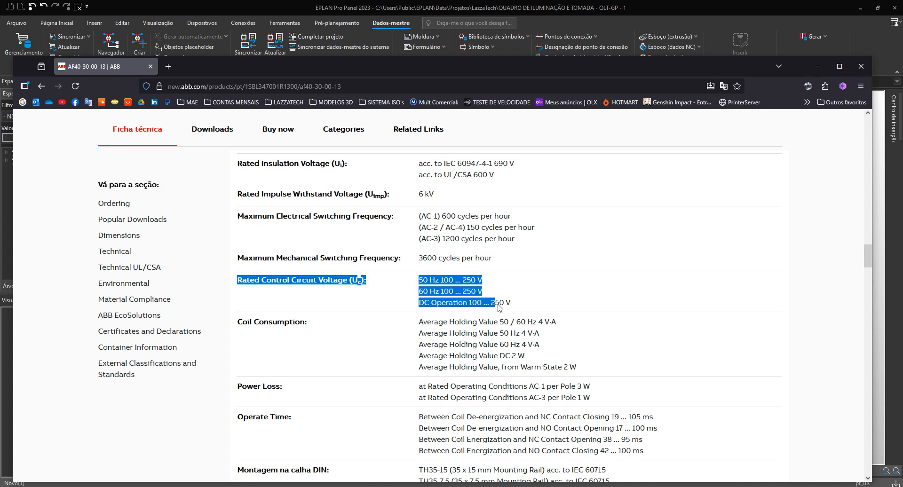
left_click(451, 289)
left_click_drag(440, 292, 489, 297)
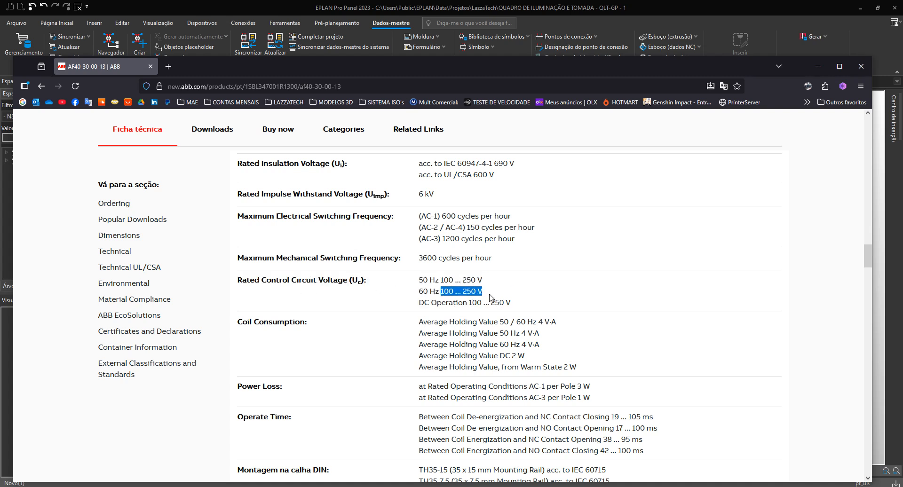
Step: Highlight the DC Operation and 60 Hz control circuit voltage ranges on the ABB product page
left_click_drag(424, 303, 511, 304)
left_click(480, 303)
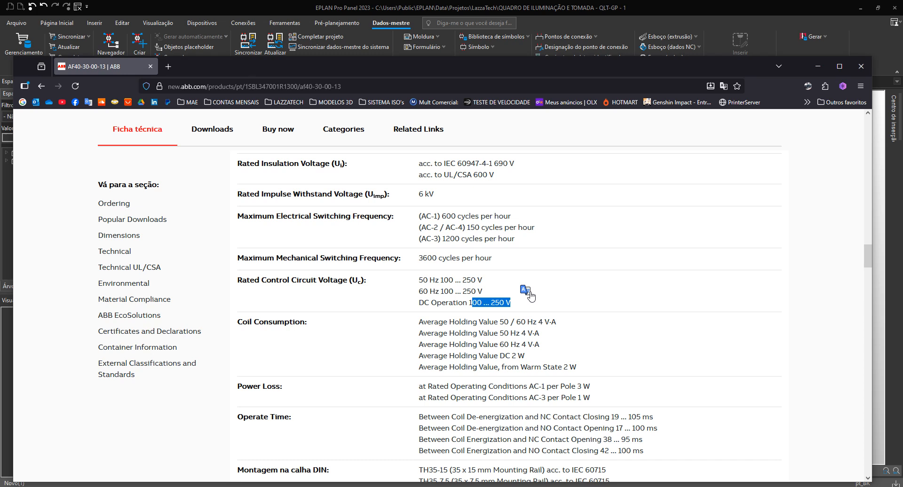
left_click_drag(441, 291, 482, 291)
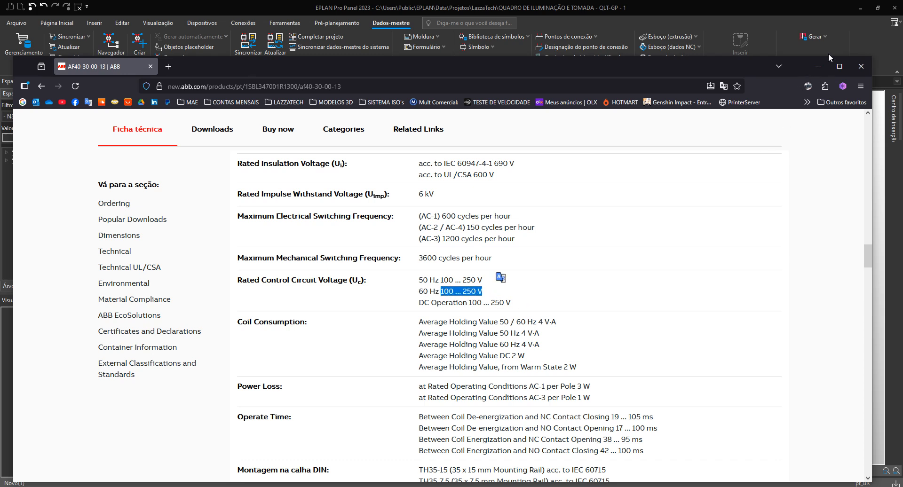
Step: Switch back to EPLAN parts management, enter AF40-30-00-13 as Número de tipo and set Unidade da quantidade to Peça
left_click(817, 67)
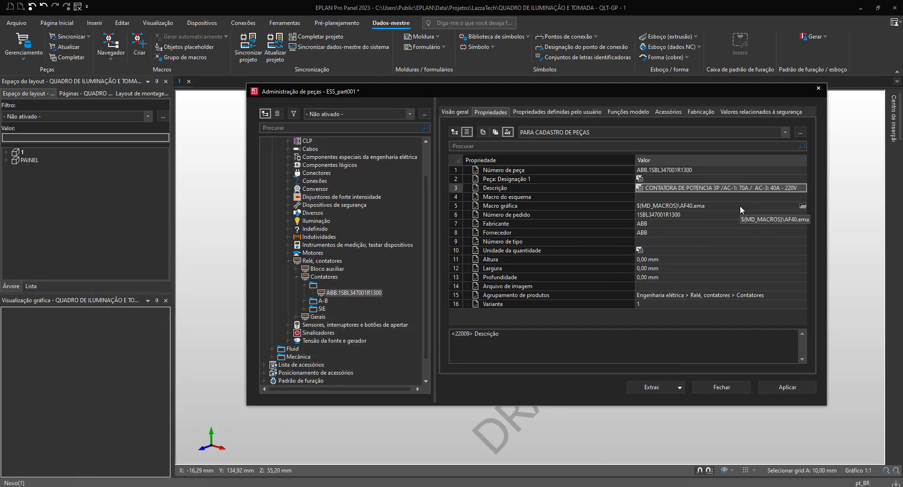
left_click(655, 241)
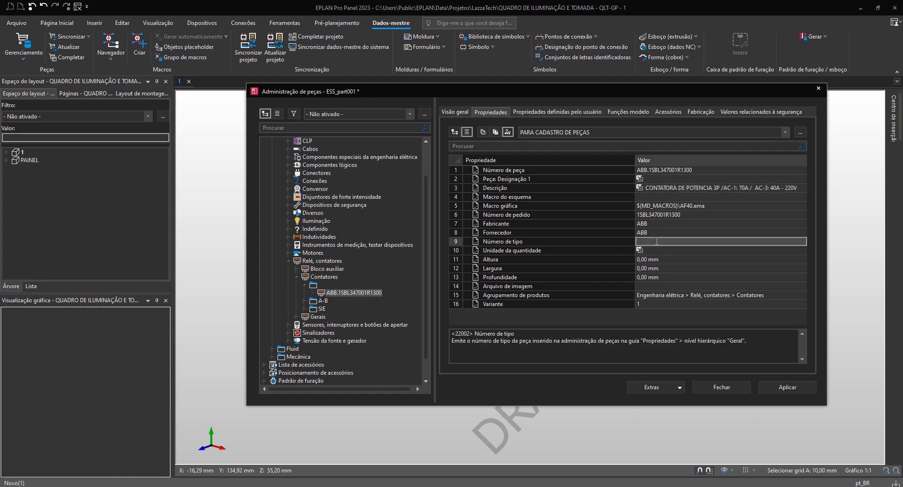
key("ctrl+v")
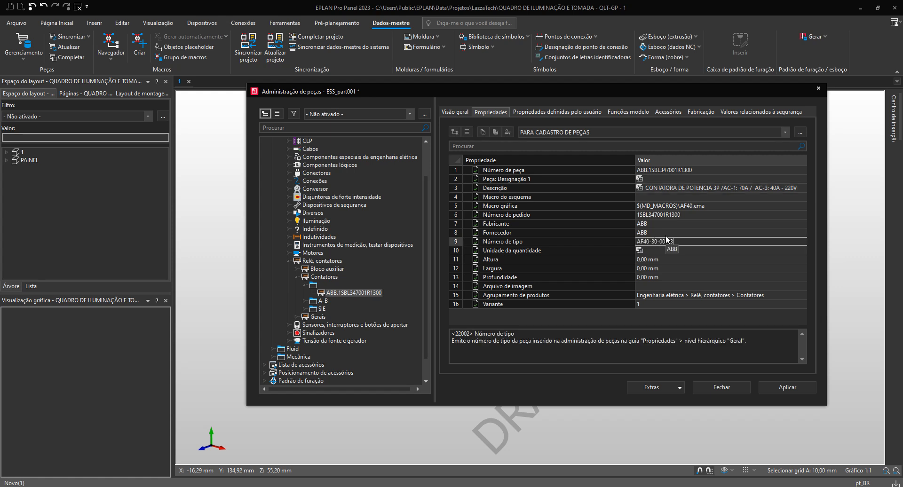
left_click(653, 250)
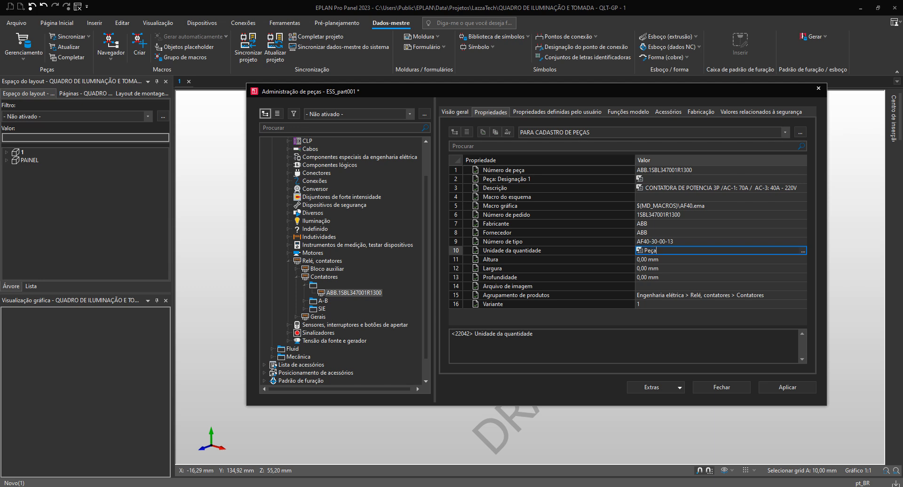
left_click_drag(665, 259, 668, 275)
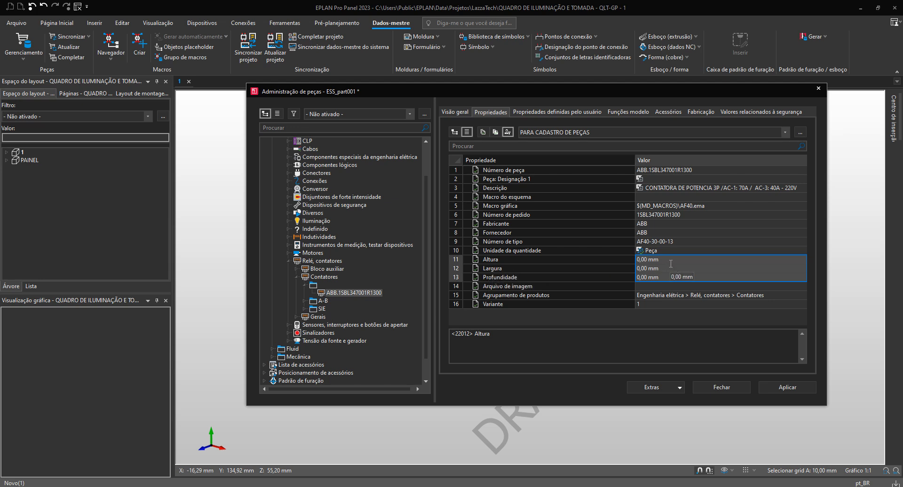
Step: Review the contactor's technical data on the ABB product page and return to EPLAN parts management
left_click(653, 288)
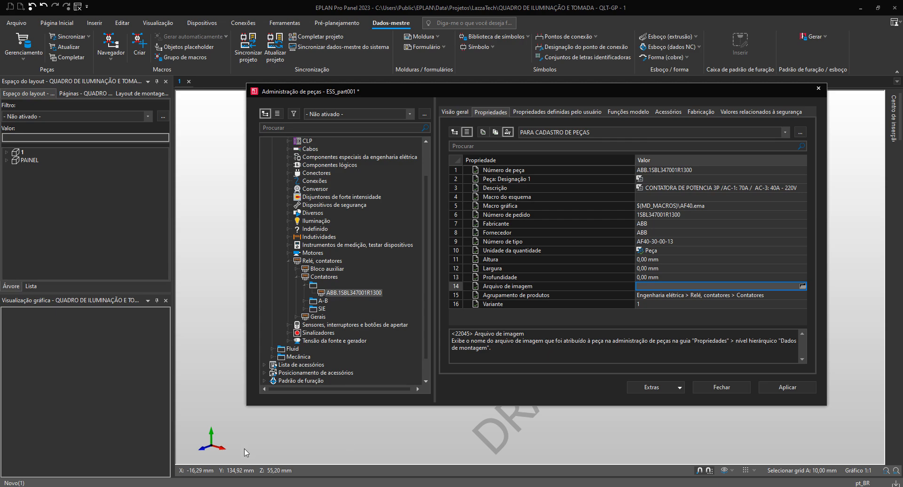
key("alt+Tab")
scroll(235, 268, "up", 5)
scroll(235, 268, "up", 15)
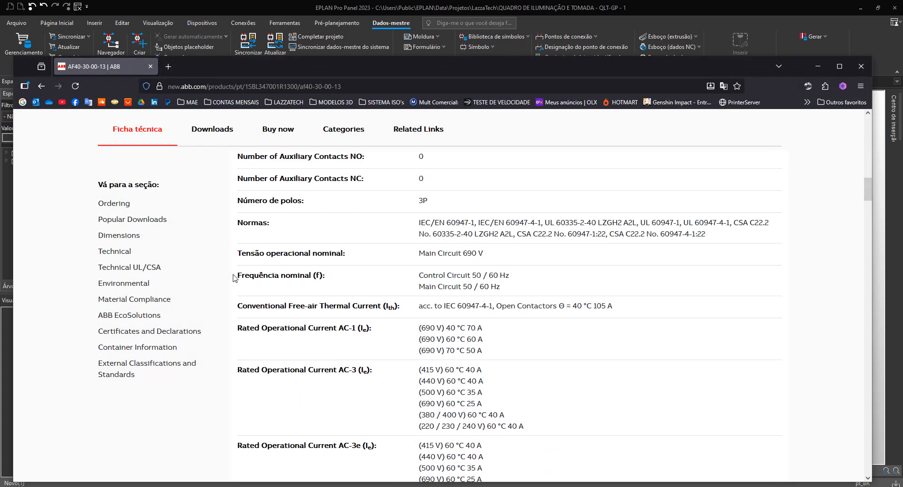
left_click(817, 65)
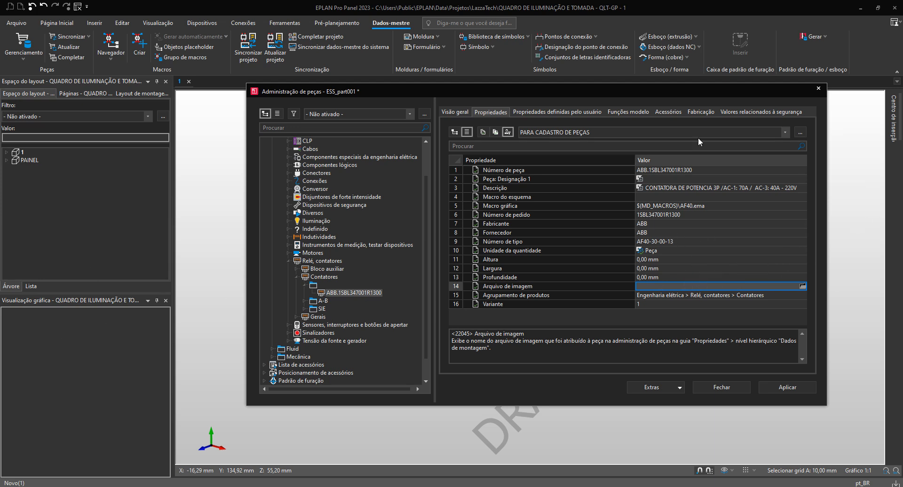
Step: Save the contactor's part data with Peça: Designação 1 set to 220VAC, and close parts management
left_click(697, 232)
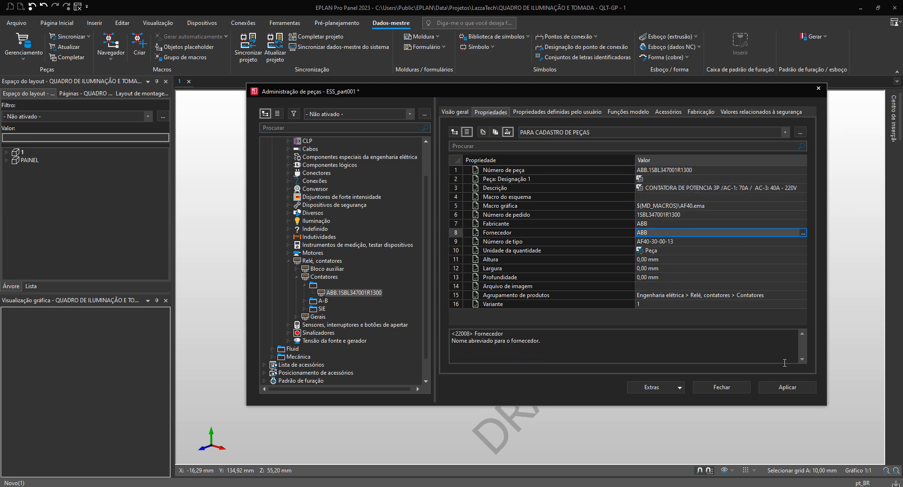
left_click(783, 387)
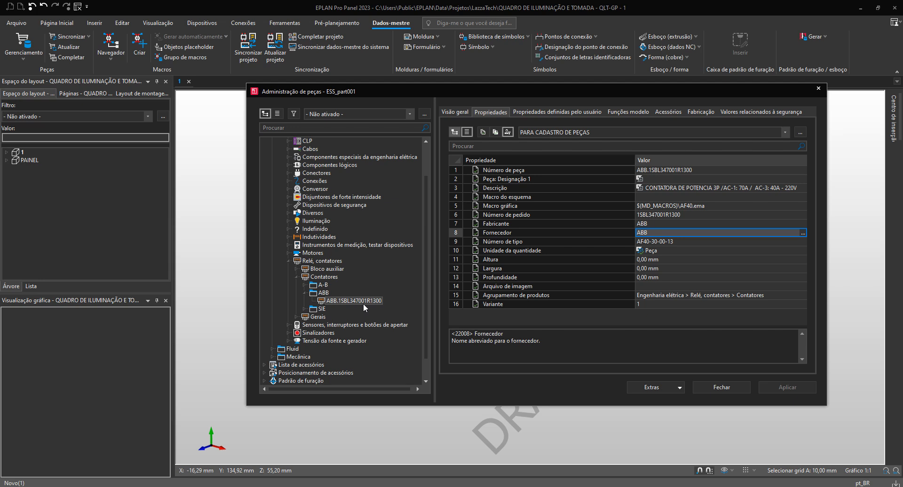
left_click(682, 179)
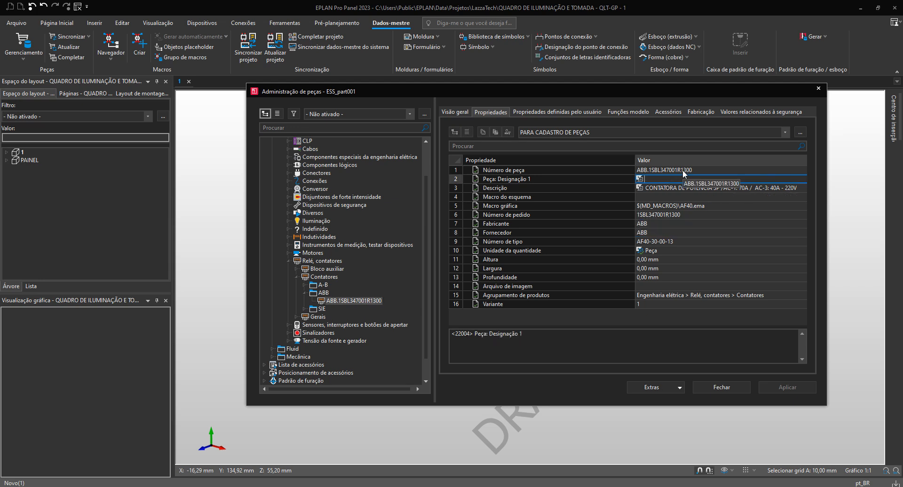
type("220v")
left_click(705, 197)
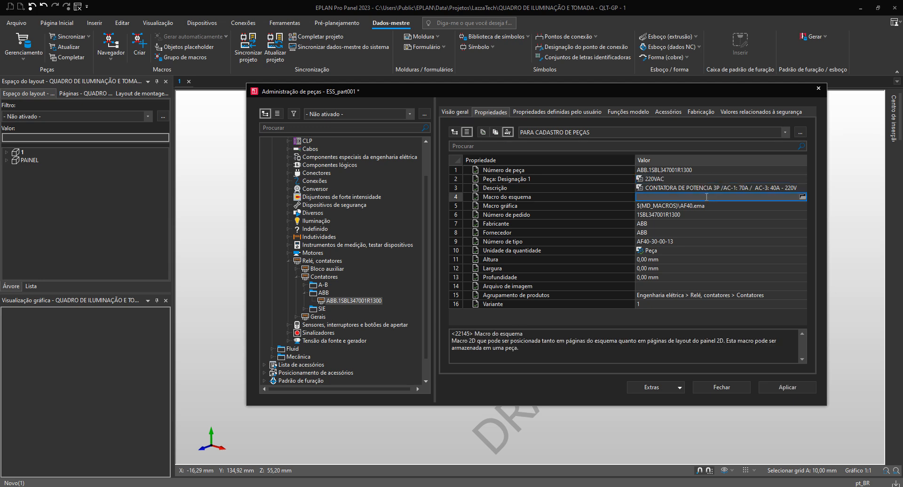
left_click(795, 385)
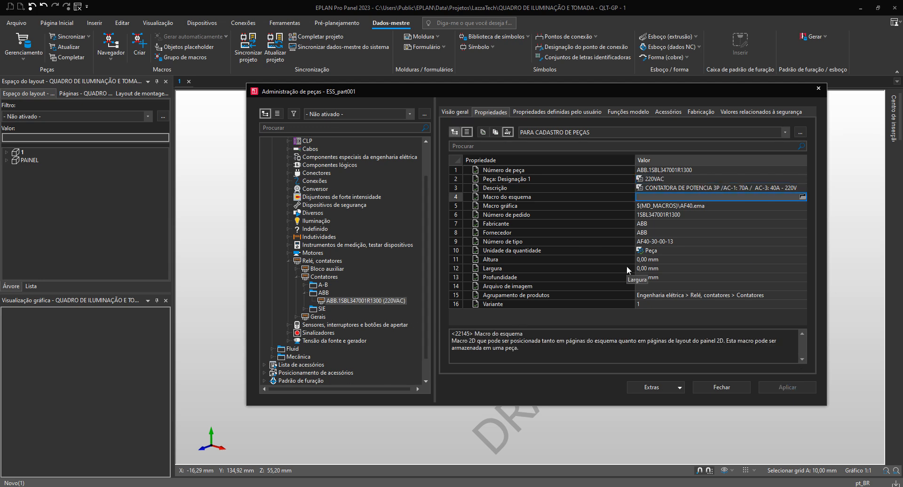
left_click(710, 387)
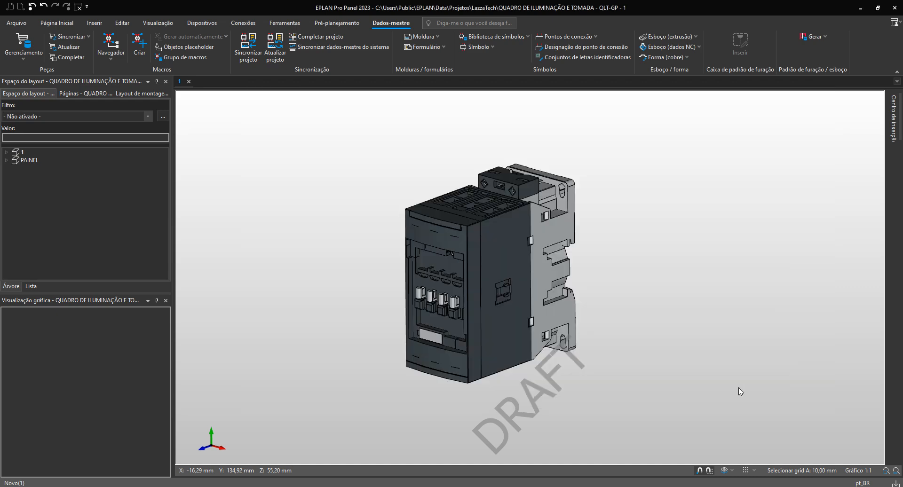
Step: Open the PAINEL layout space and hide the enclosure's front doors
left_click(557, 283)
double_click(30, 160)
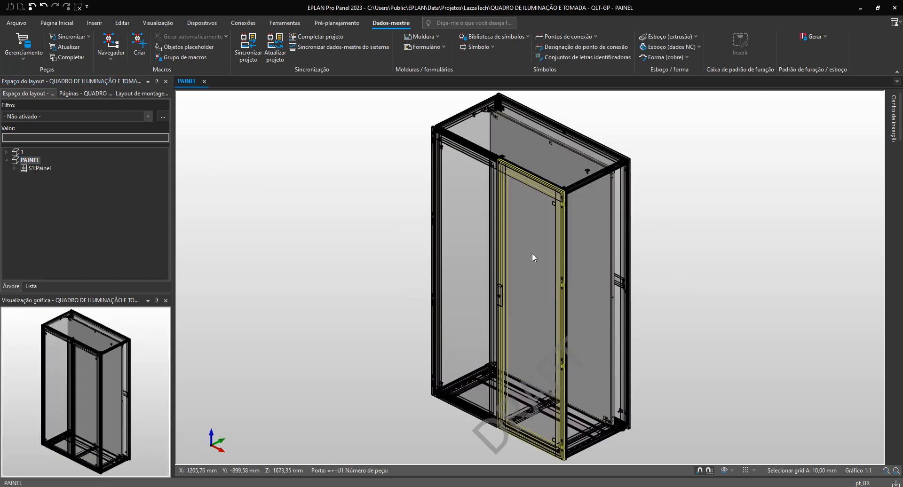
right_click(486, 246)
left_click(511, 211)
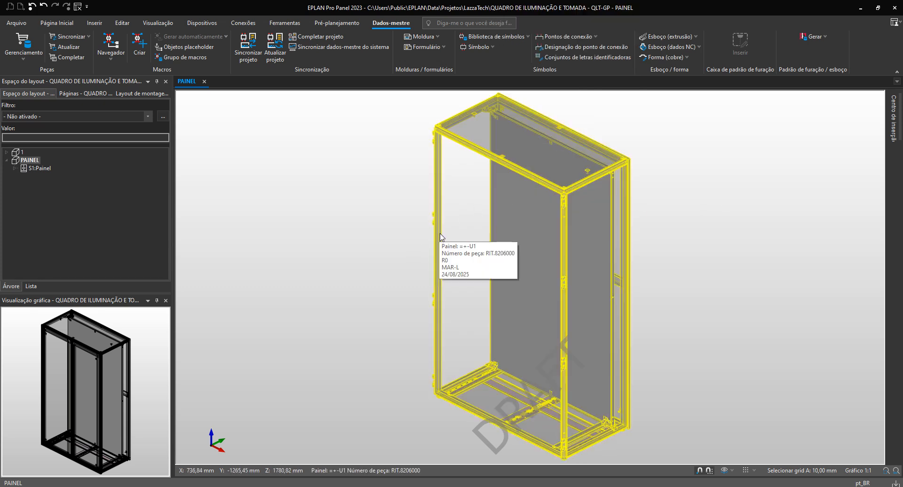
Step: On page 9 DIAGRAMA TRIFILAR, replace contactor coil KM1's part with ABB.1SBL347001R1300 and accept the proposed conflict resolution
left_click(94, 94)
double_click(85, 241)
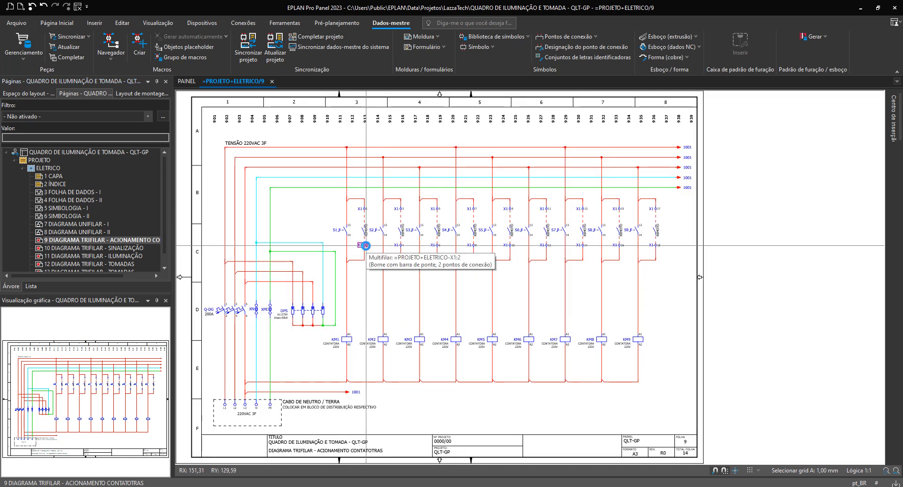
scroll(409, 314, "up", 3)
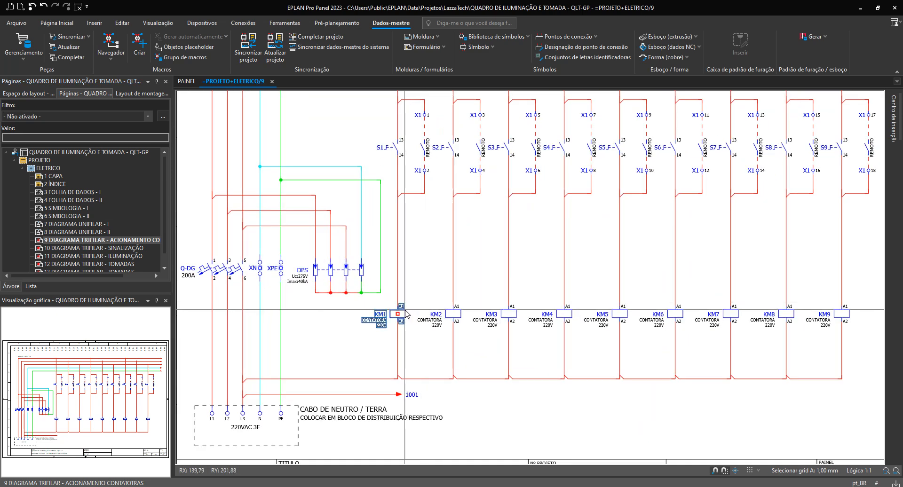
double_click(405, 314)
left_click(180, 77)
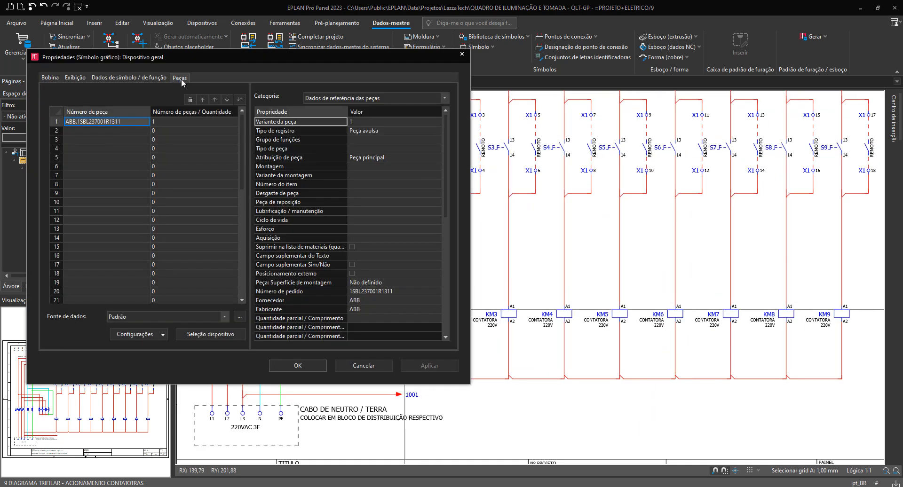
left_click(146, 121)
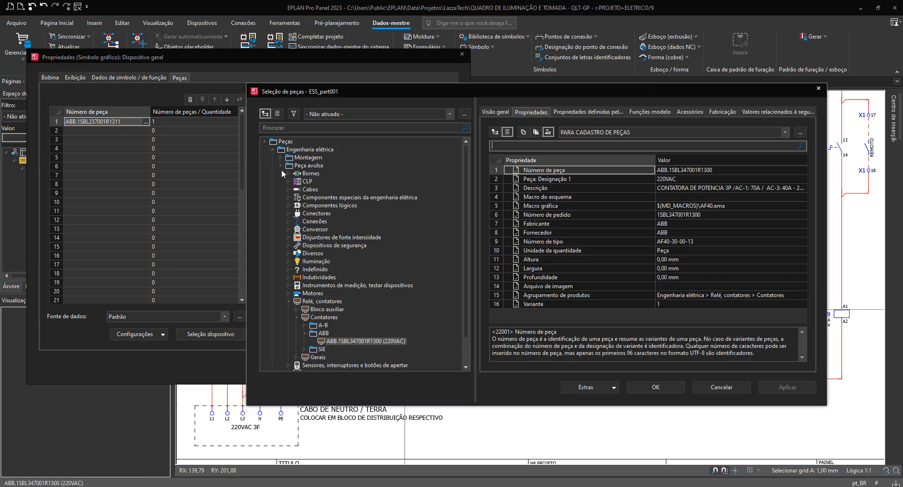
double_click(374, 341)
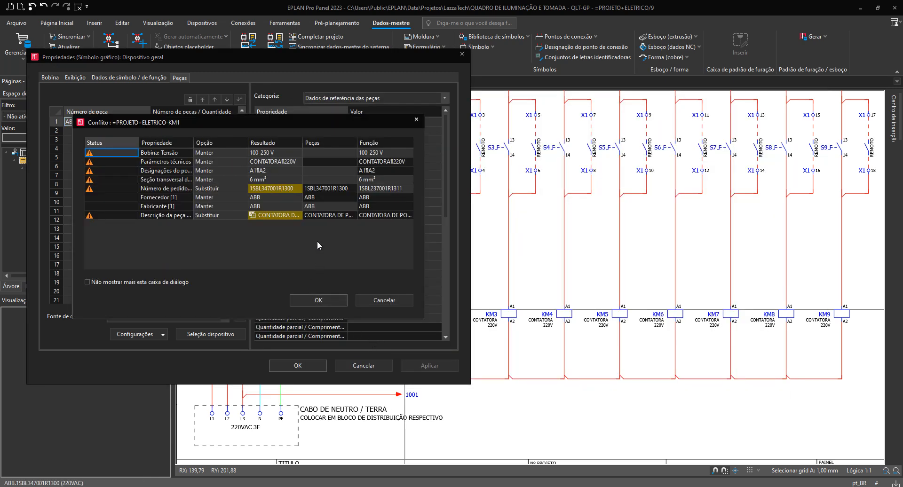
left_click(320, 300)
left_click(306, 365)
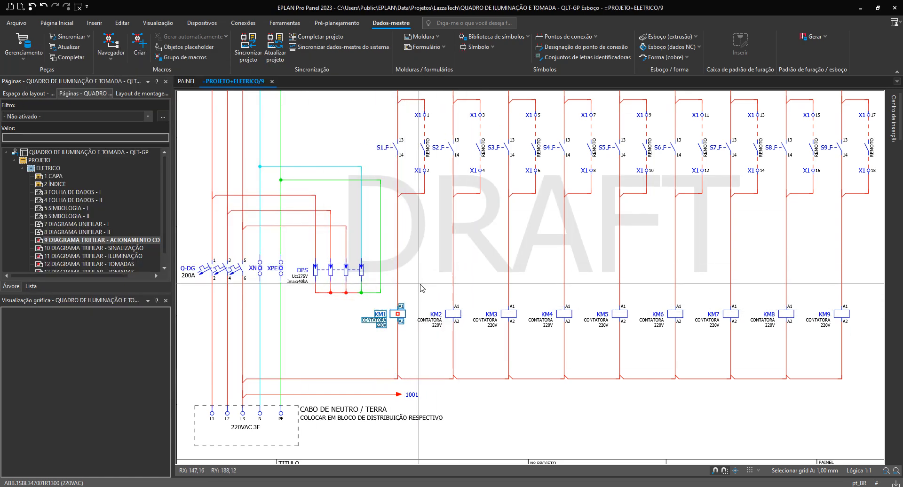
Step: Reopen KM1's parts, search the part selection for AF40, and assign ABB.1SBL347001R1300 (220VAC) to the coil again
left_click(576, 241)
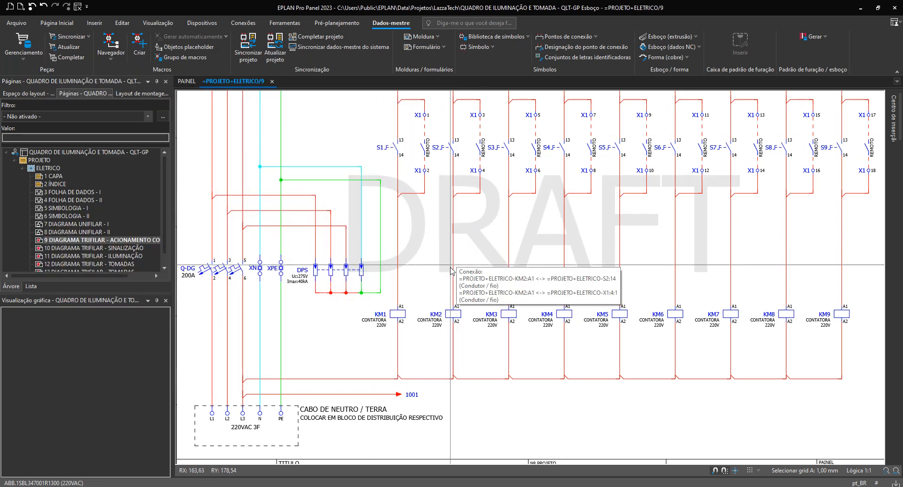
double_click(400, 315)
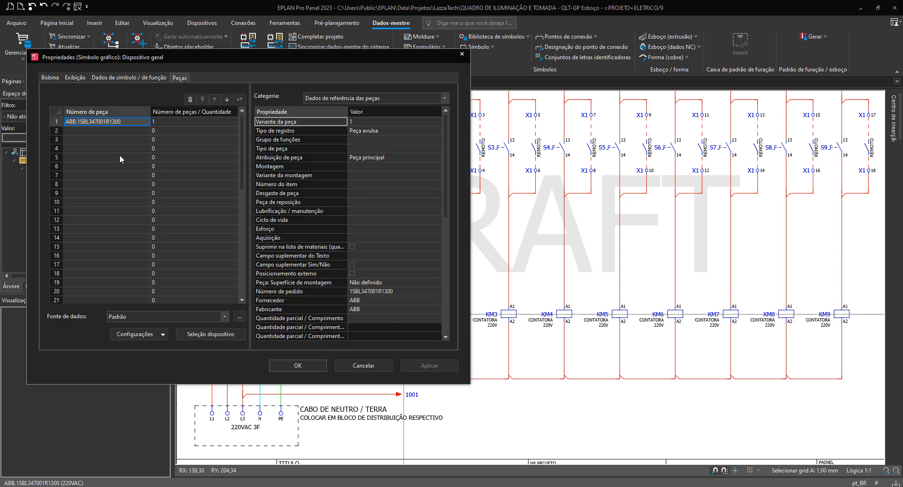
left_click(146, 122)
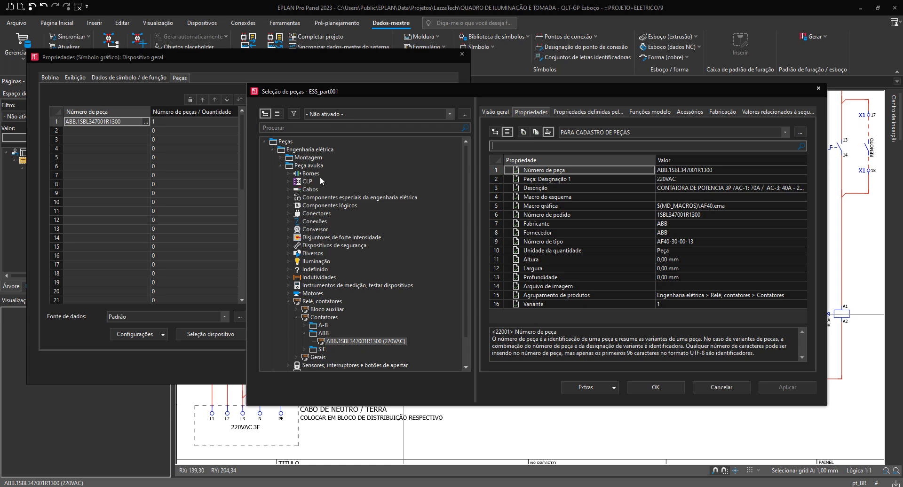
left_click(296, 126)
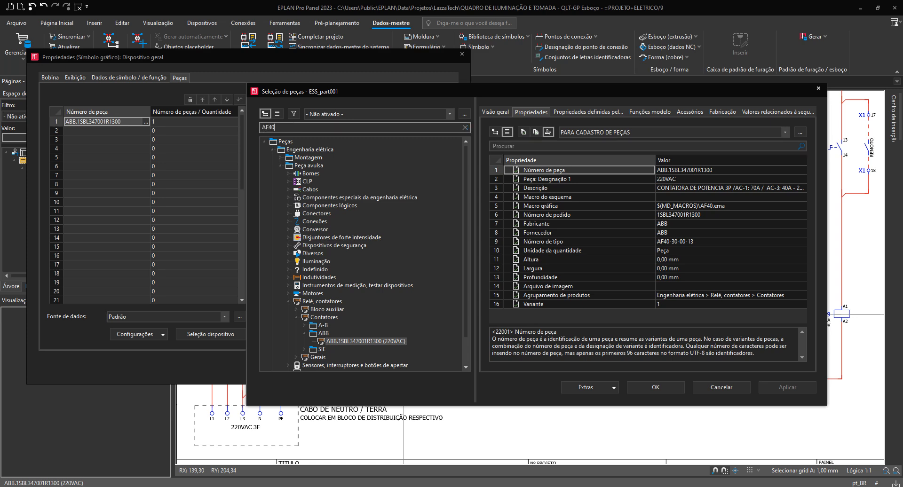
type("AF40")
key("Return")
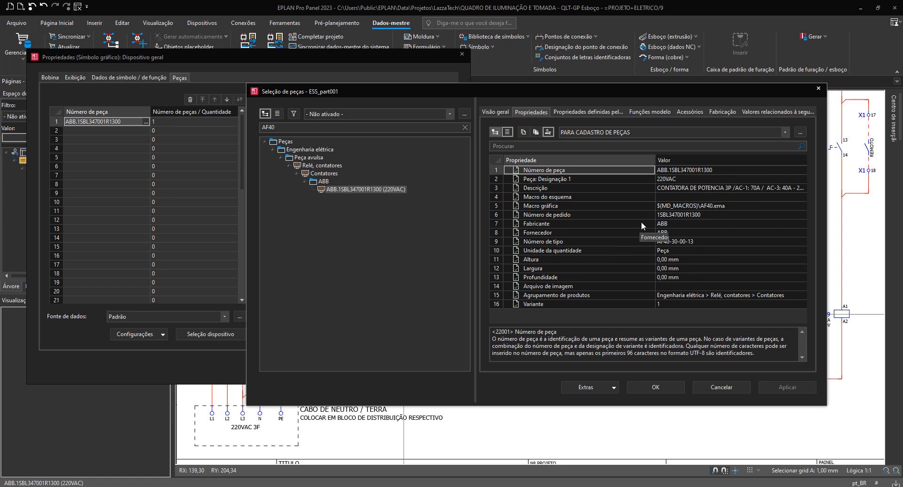
double_click(365, 189)
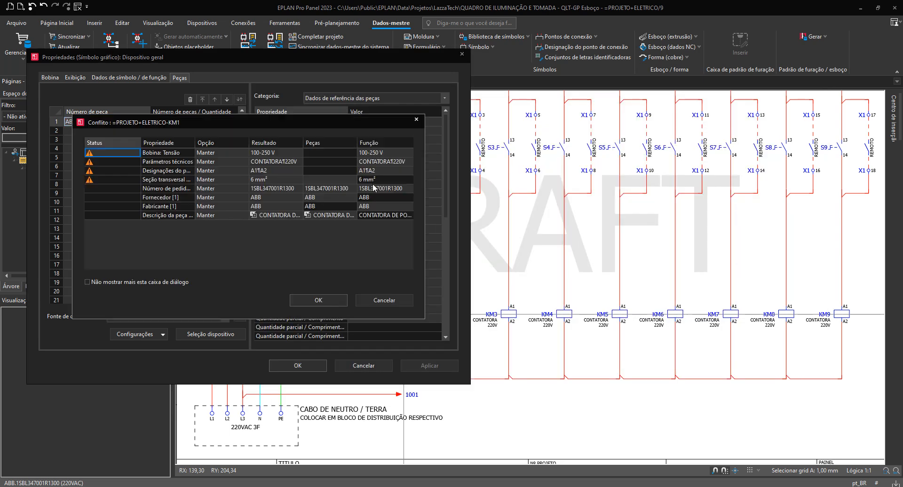
left_click(318, 300)
left_click(277, 364)
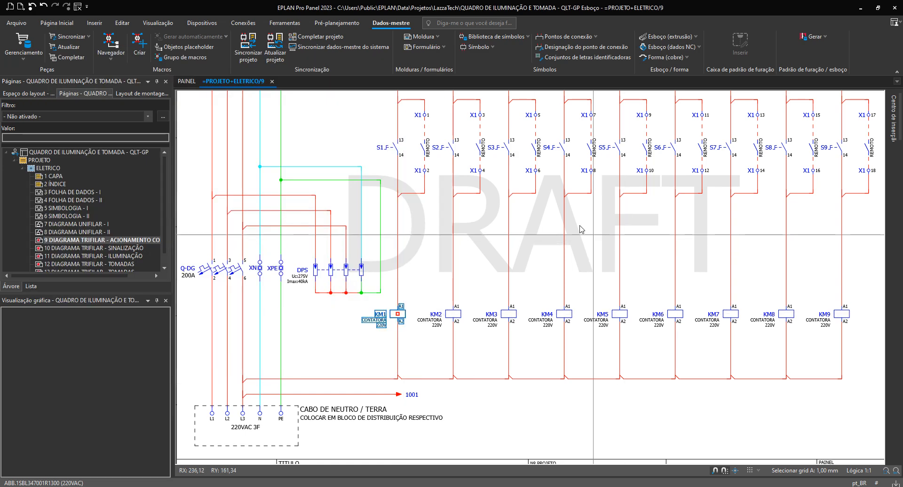
Step: Return to the PAINEL layout and filter the 3D mounting layout navigator by Peças não posicionadas
left_click(187, 80)
left_click(147, 94)
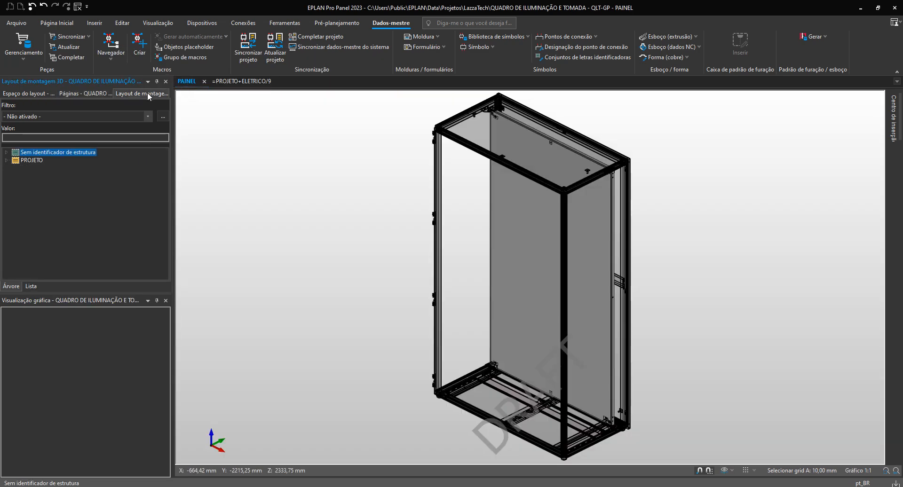
left_click(79, 94)
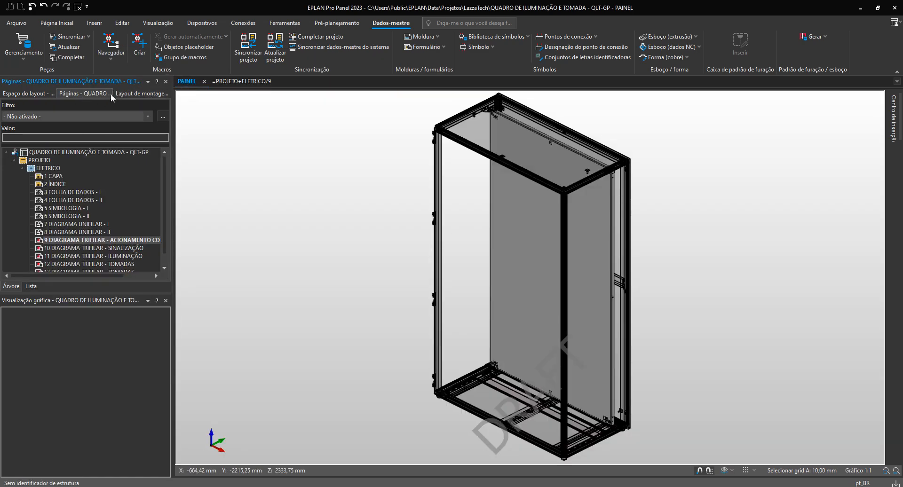
left_click(127, 93)
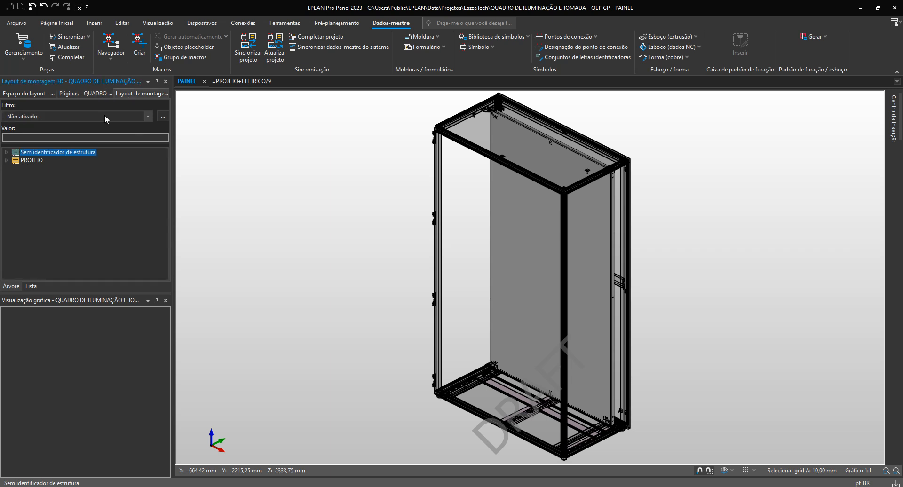
left_click(46, 117)
left_click(51, 170)
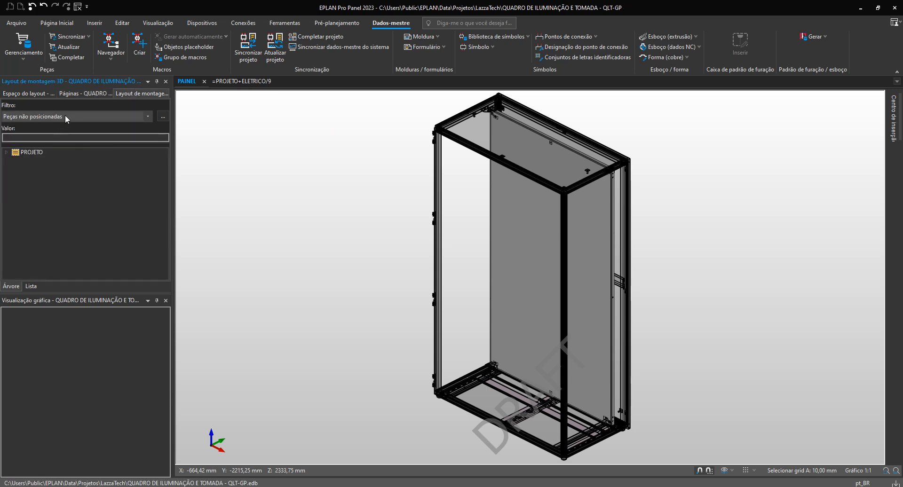
Step: Locate part ABB.1SBL347001R1300 under KM1 among the unplaced parts and try positioning it directly on the enclosure's mounting plate
double_click(17, 153)
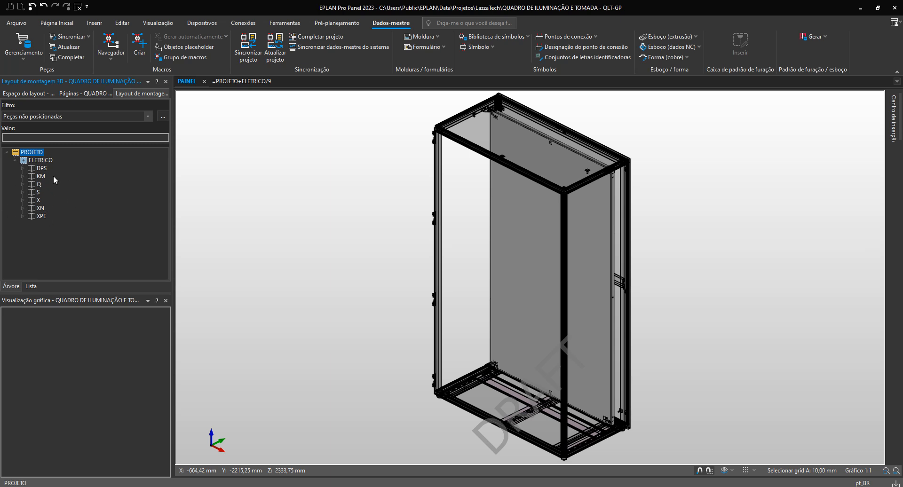
left_click(224, 84)
left_click(187, 81)
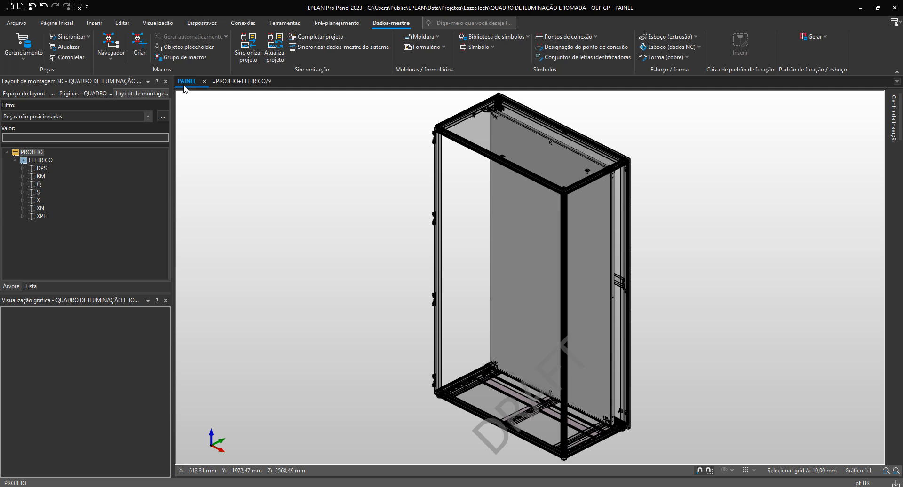
double_click(28, 176)
left_click(42, 191)
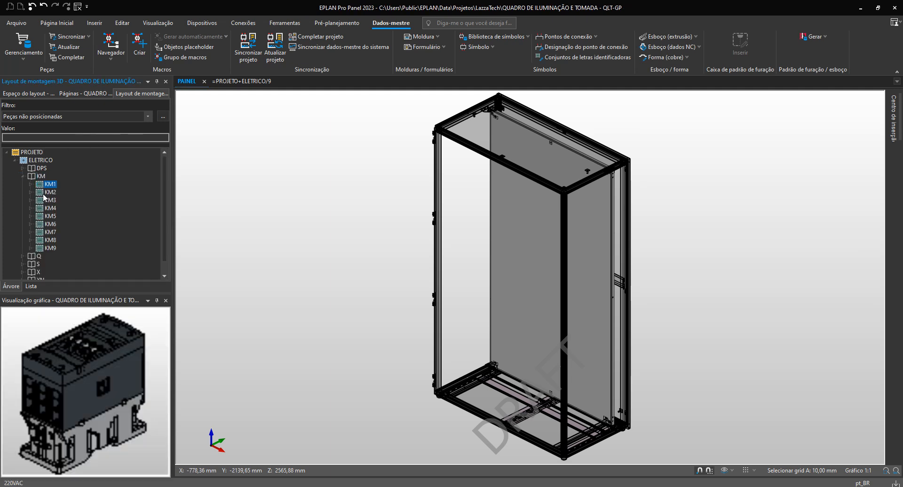
left_click(45, 201)
left_click(49, 184)
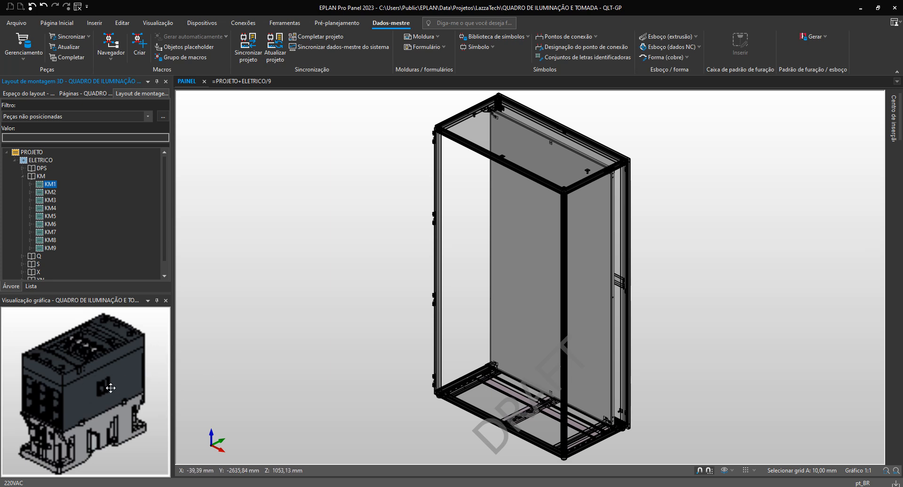
left_click(30, 185)
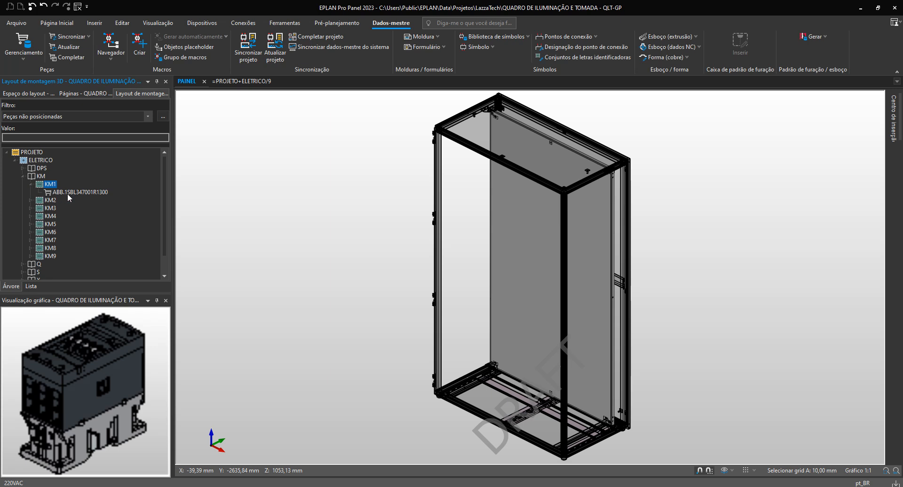
left_click_drag(77, 192, 291, 207)
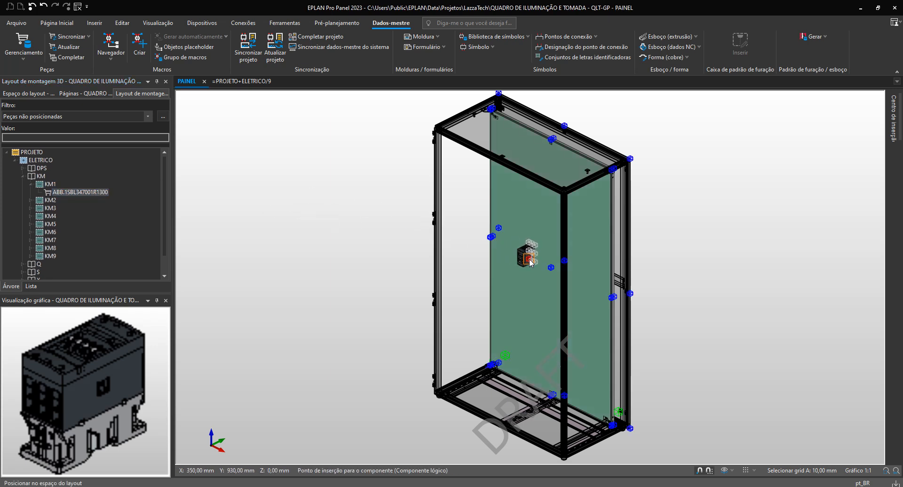
scroll(513, 255, "up", 6)
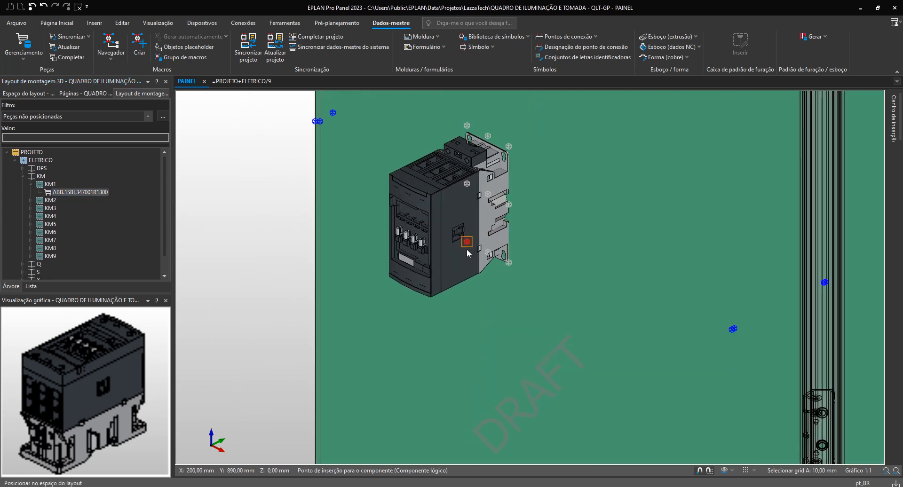
Step: Insert Rittal mounting rail RIT.2313150 horizontally on the mounting plate, starting at about X 130 mm, Y 900 mm
left_click(95, 23)
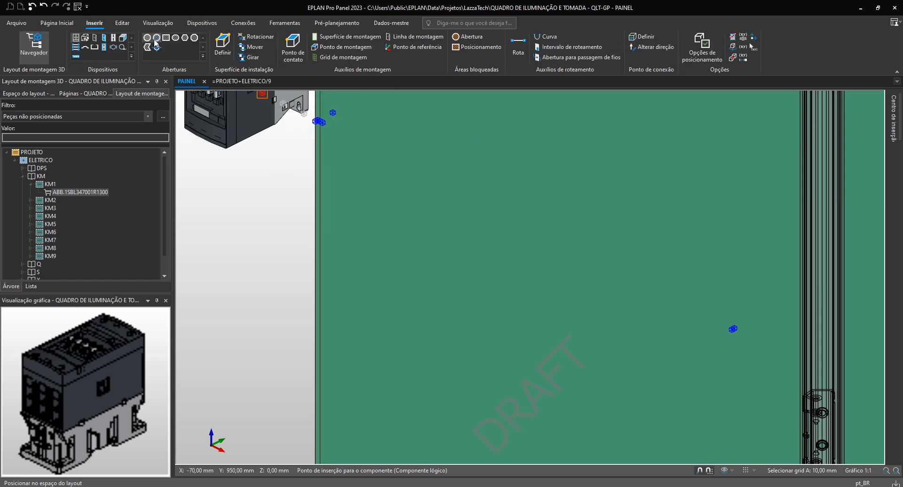
left_click(113, 38)
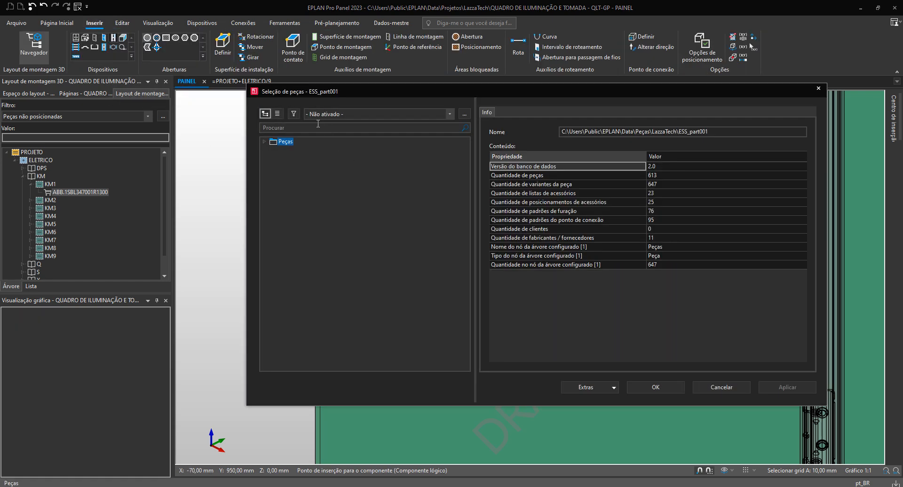
left_click(264, 142)
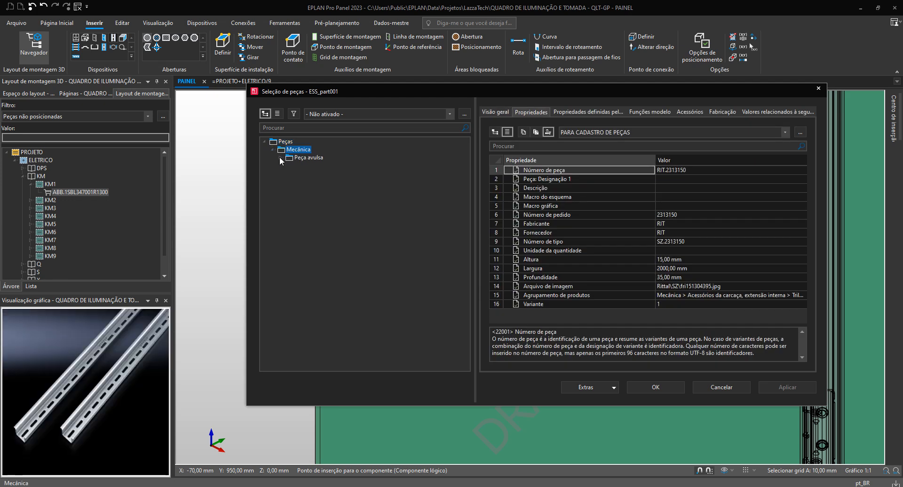
left_click(331, 189)
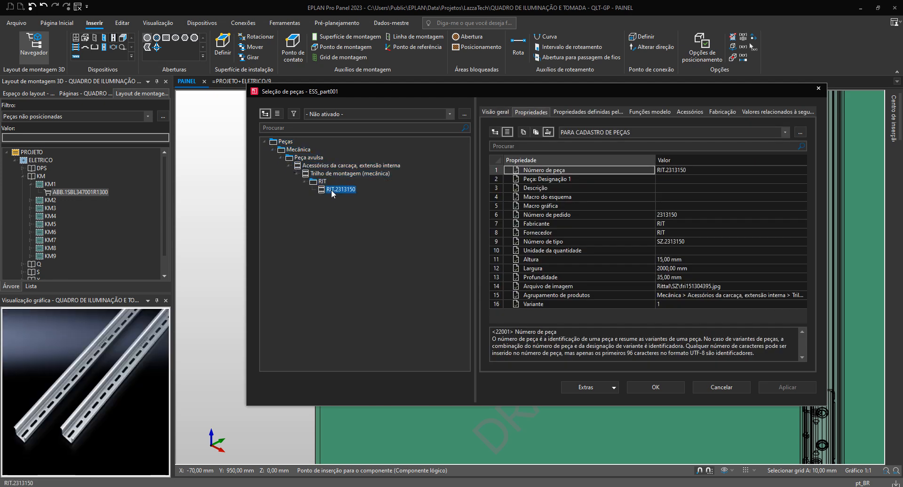
left_click(658, 390)
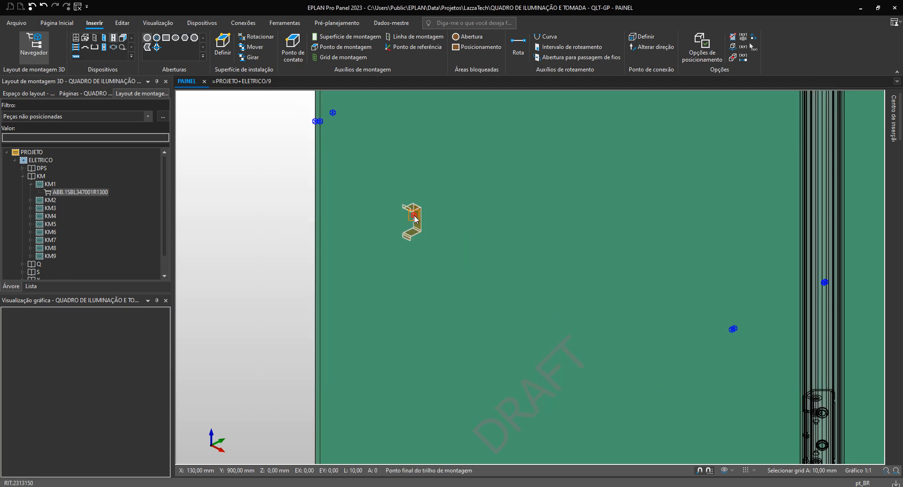
left_click(413, 215)
left_click(687, 355)
key("Escape")
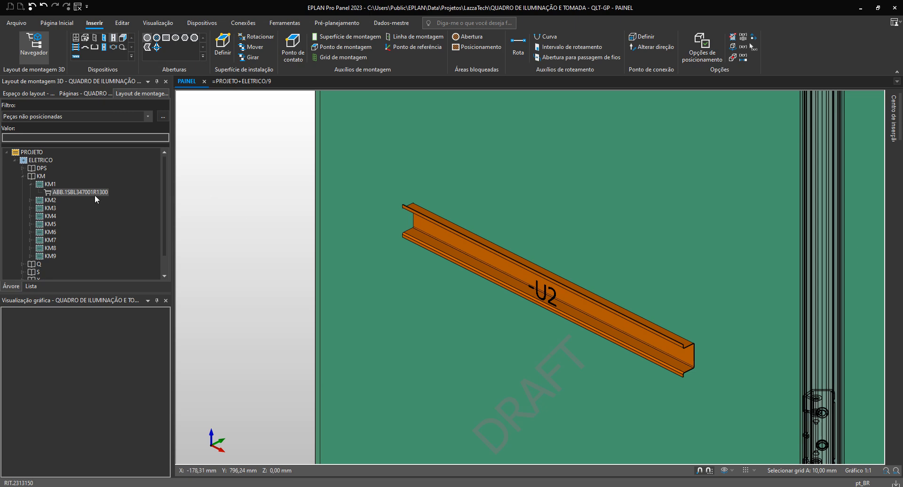
Step: Place KM1's contactor ABB.1SBL347001R1300 on the new mounting rail, about 100 mm along its length
left_click_drag(94, 194, 481, 262)
scroll(444, 233, "up", 4)
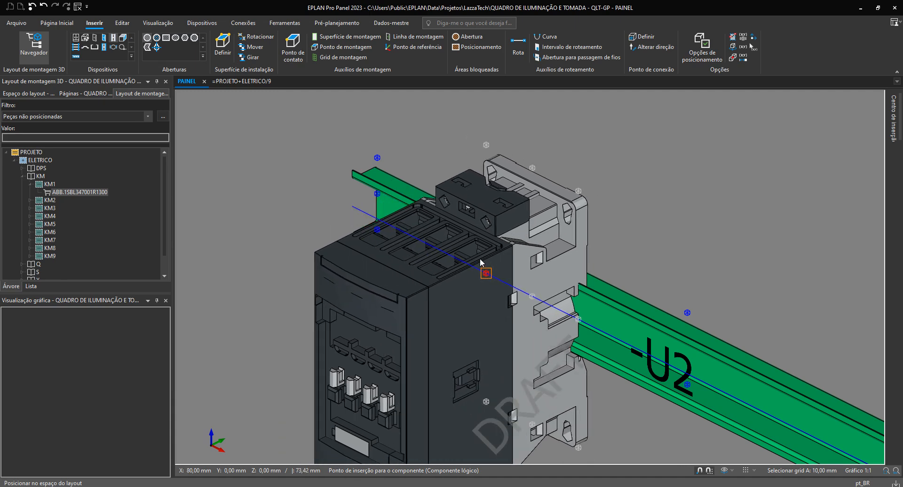
scroll(481, 262, "down", 3)
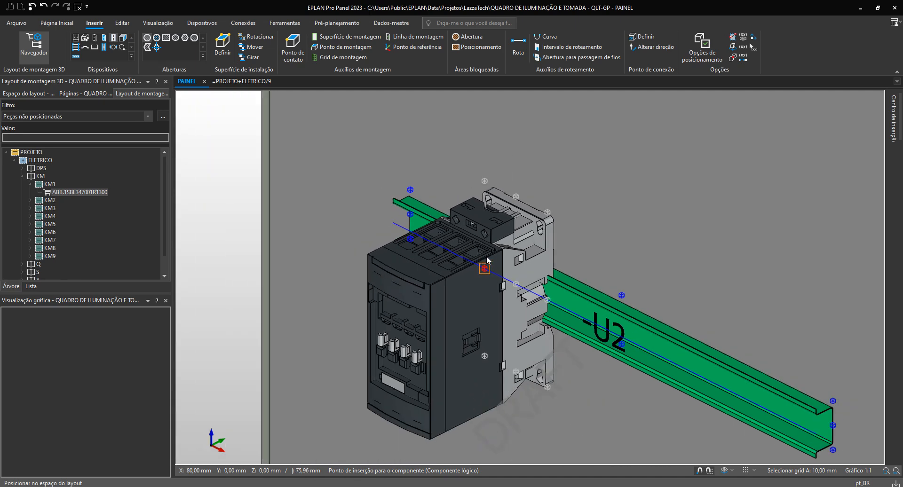
middle_click_drag(486, 256, 416, 234)
left_click(437, 260)
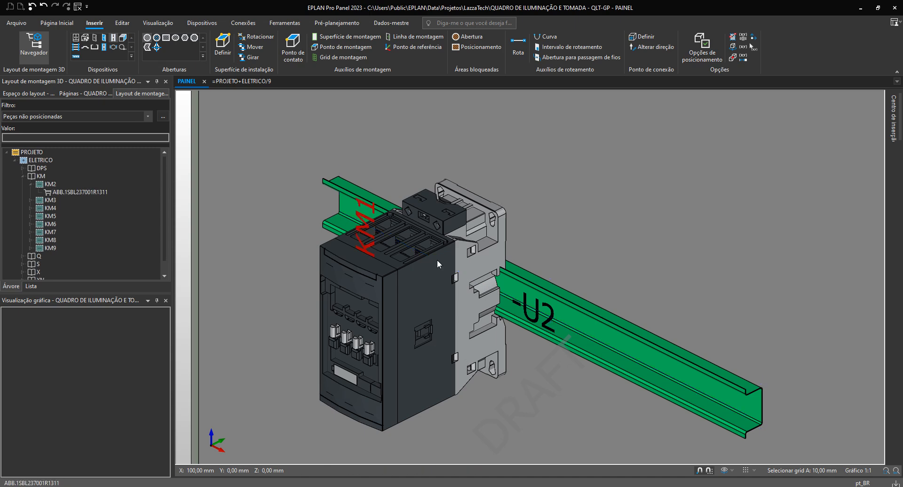
Step: Examine how contactor KM1 sits on the mounting rail inside the enclosure, from a distance and close up
scroll(475, 261, "down", 2)
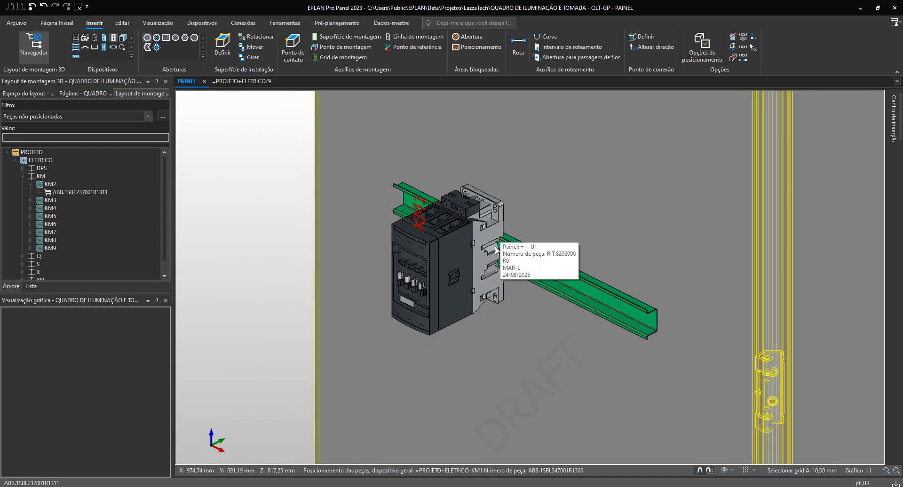
scroll(658, 225, "down", 3)
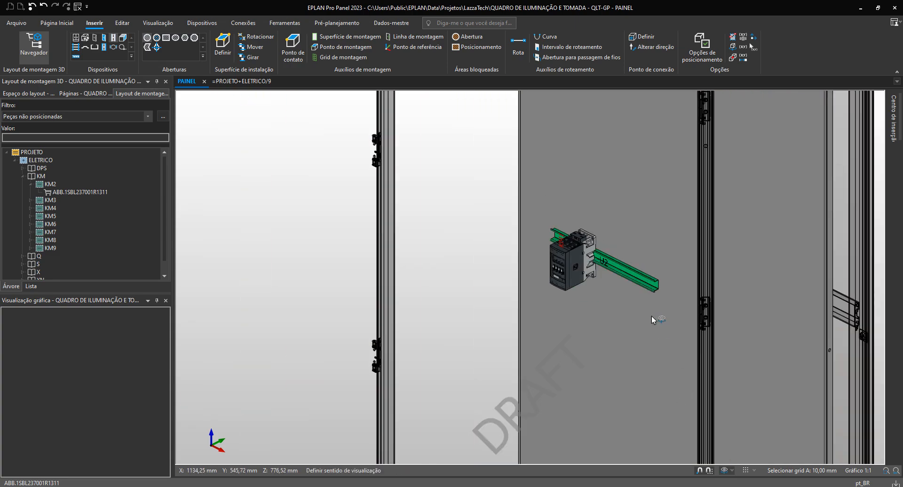
mouse_move(651, 316)
middle_mouse_down()
mouse_move(600, 287)
mouse_move(755, 273)
mouse_move(771, 302)
mouse_move(712, 267)
mouse_move(652, 295)
mouse_move(634, 290)
mouse_move(651, 311)
middle_mouse_up()
middle_click_drag(581, 275, 581, 275)
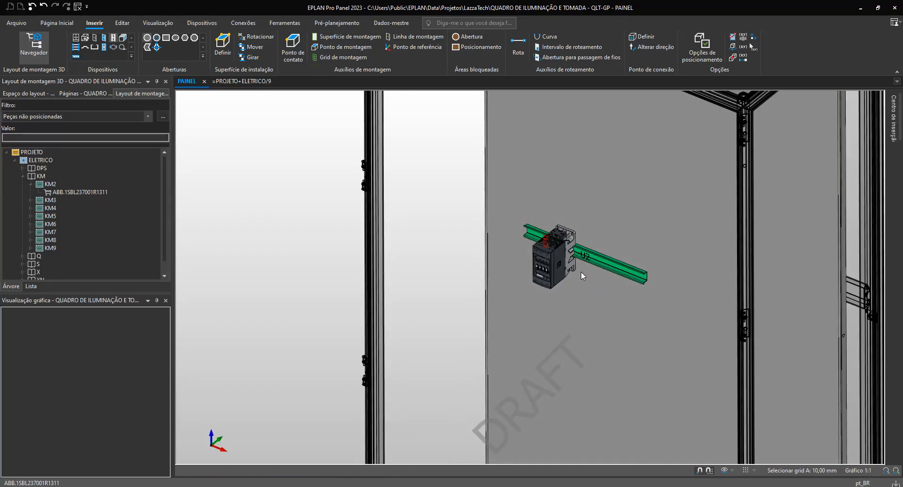
scroll(581, 272, "up", 5)
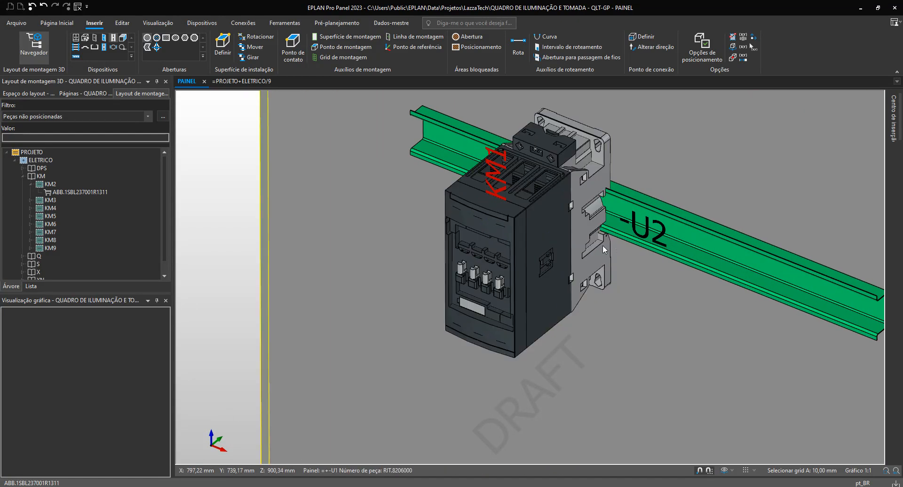
scroll(528, 274, "down", 3)
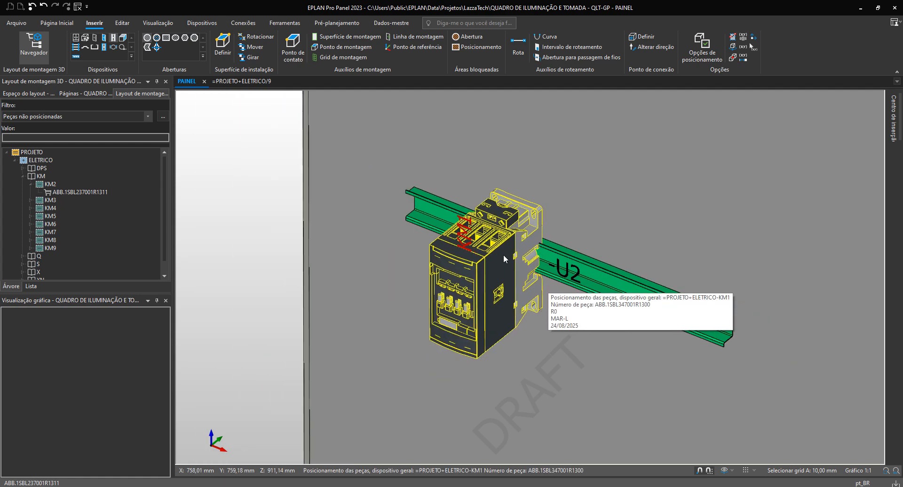